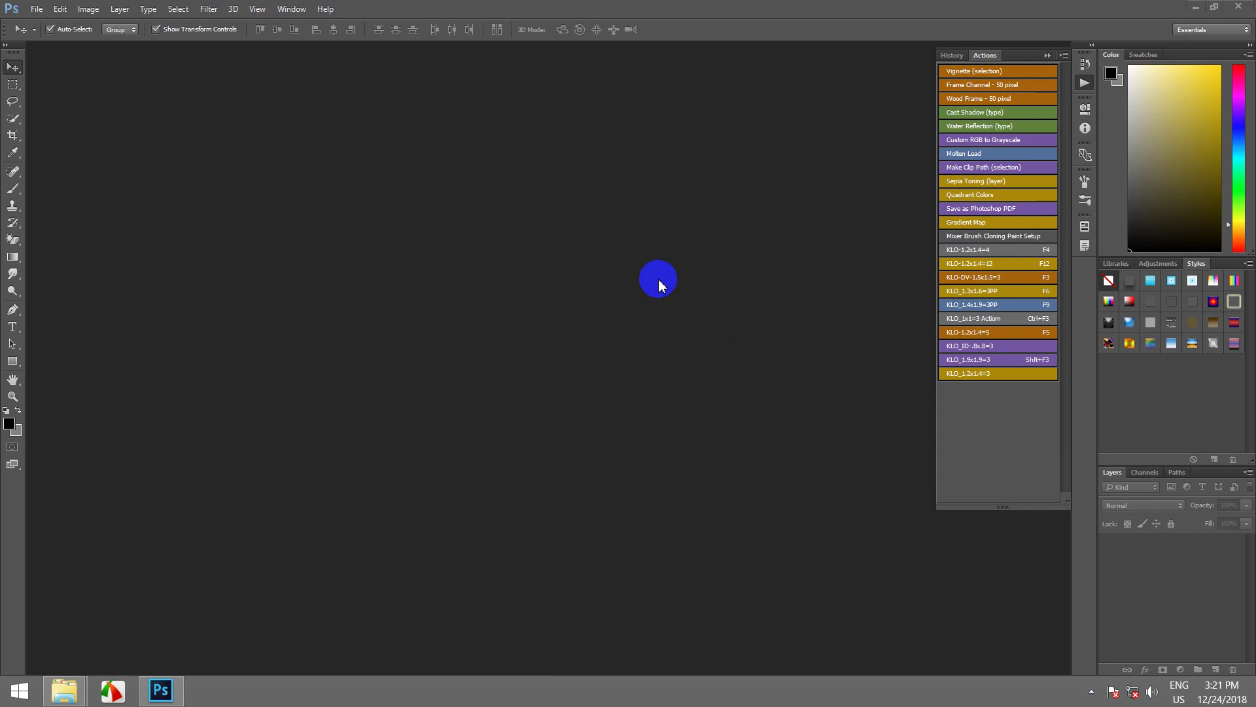
# - Create a new International Paper document in A4 size at 300 pixels/inch, RGB Color, with a white background
pyautogui.click(37, 9)
pyautogui.click(28, 22)
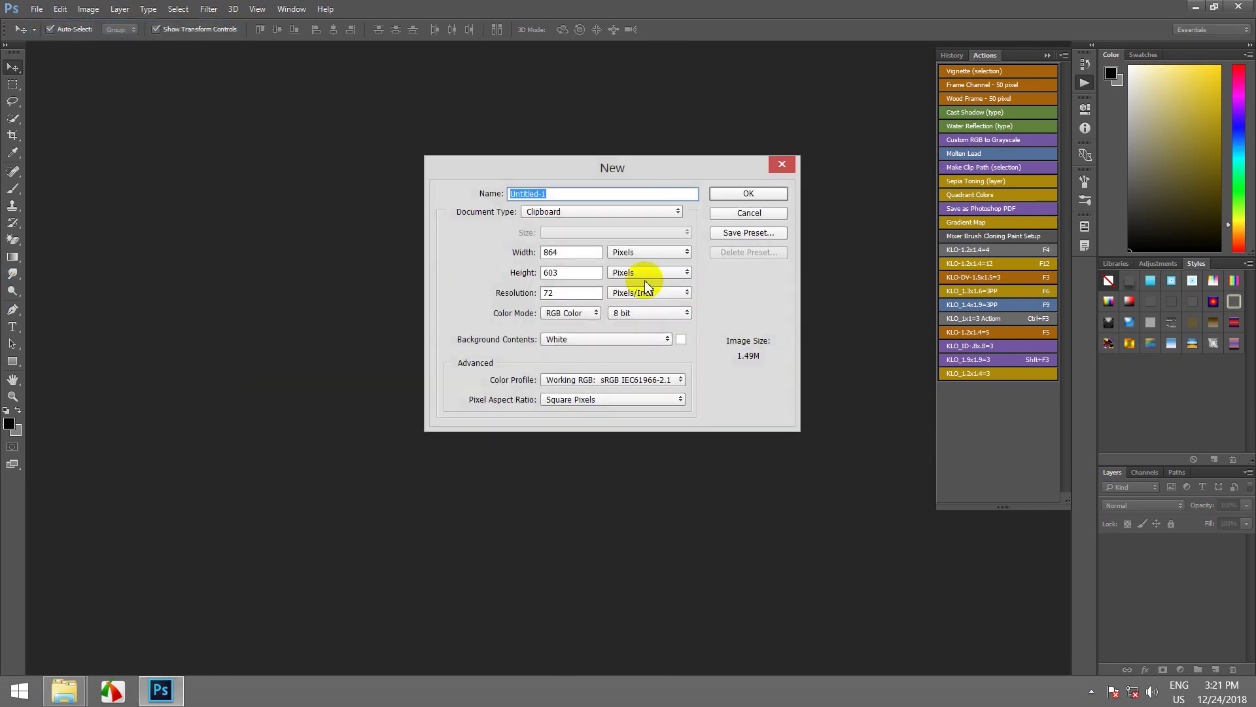
pyautogui.click(559, 214)
pyautogui.click(589, 259)
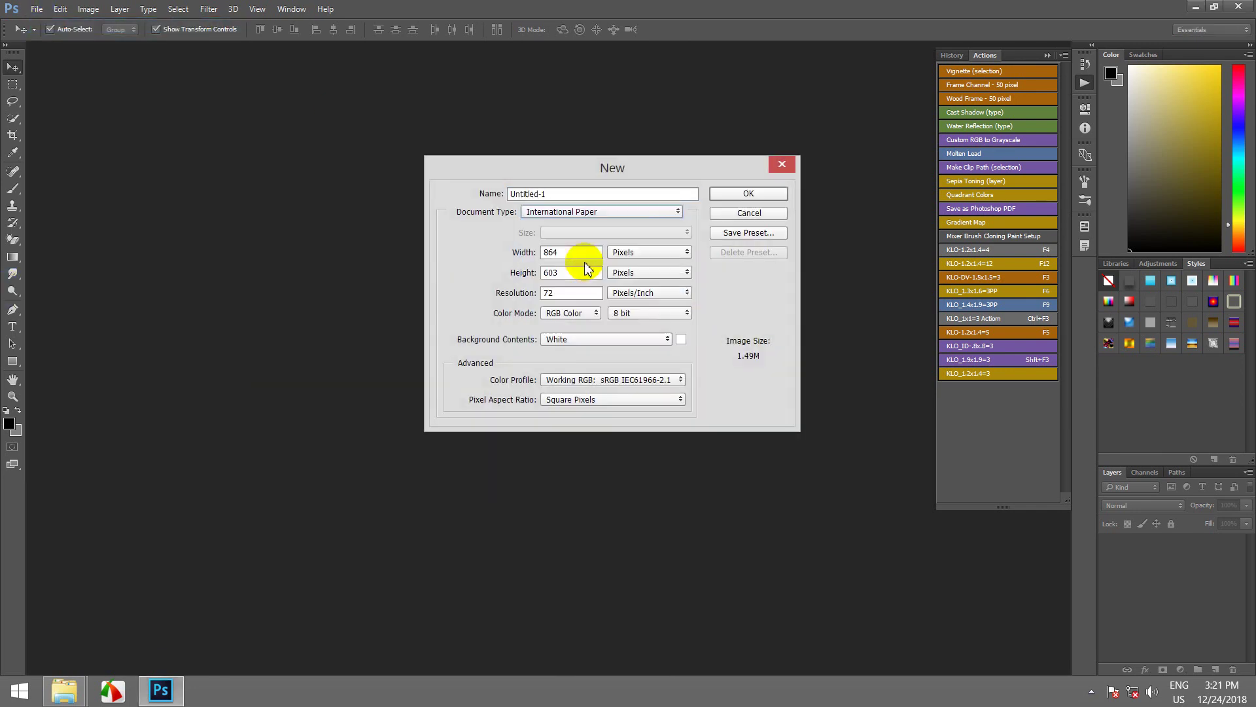
pyautogui.click(644, 252)
pyautogui.click(644, 274)
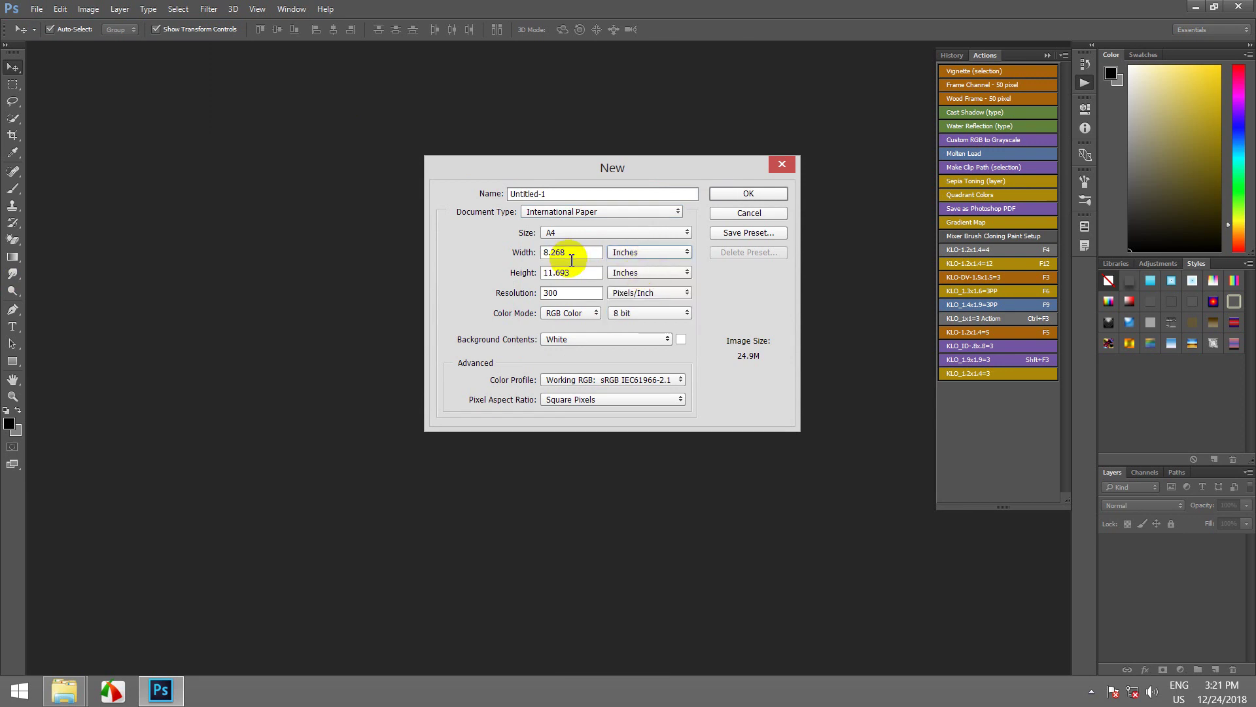
pyautogui.doubleClick(561, 292)
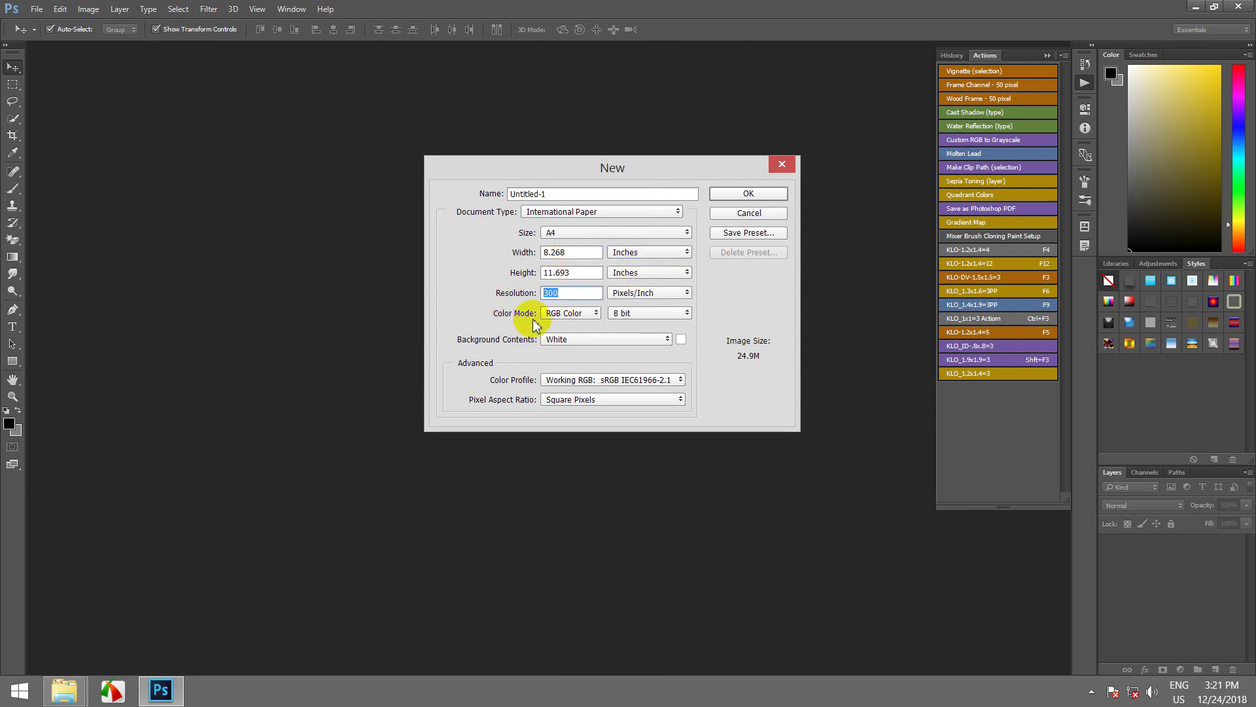
pyautogui.click(746, 194)
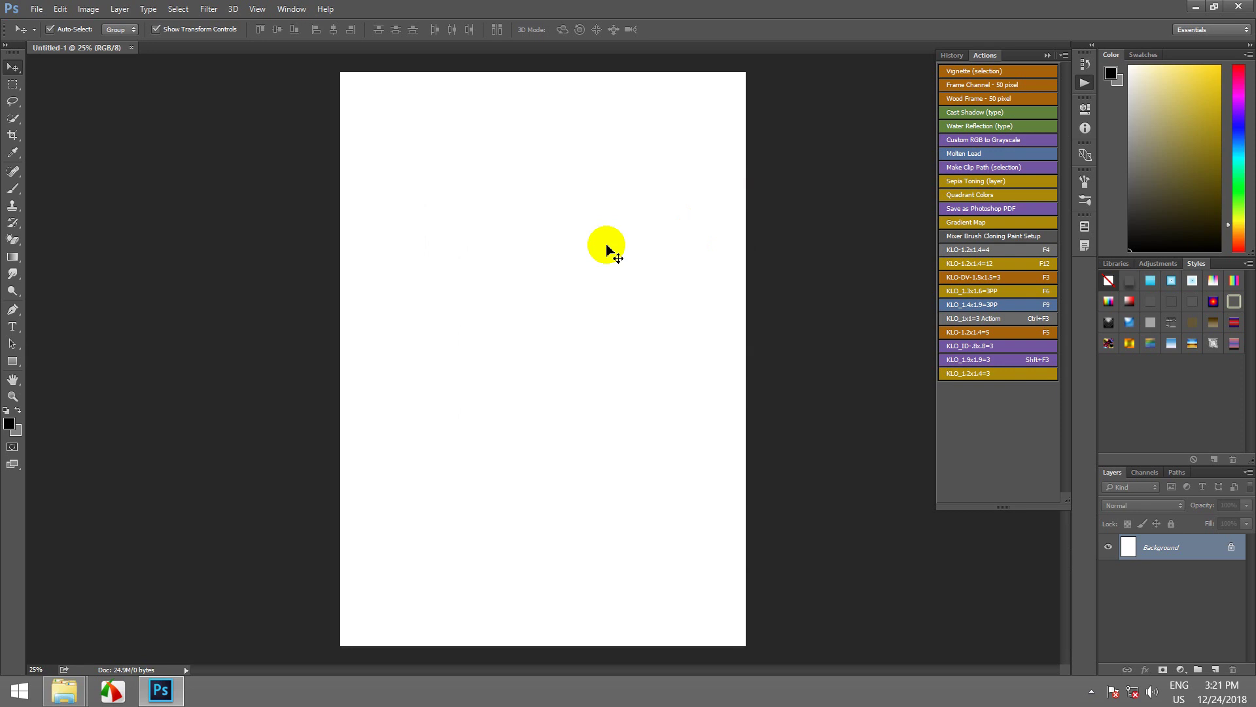
# - Activate the Type tool and set its font to Win ShwePyiThar Regular
pyautogui.click(13, 327)
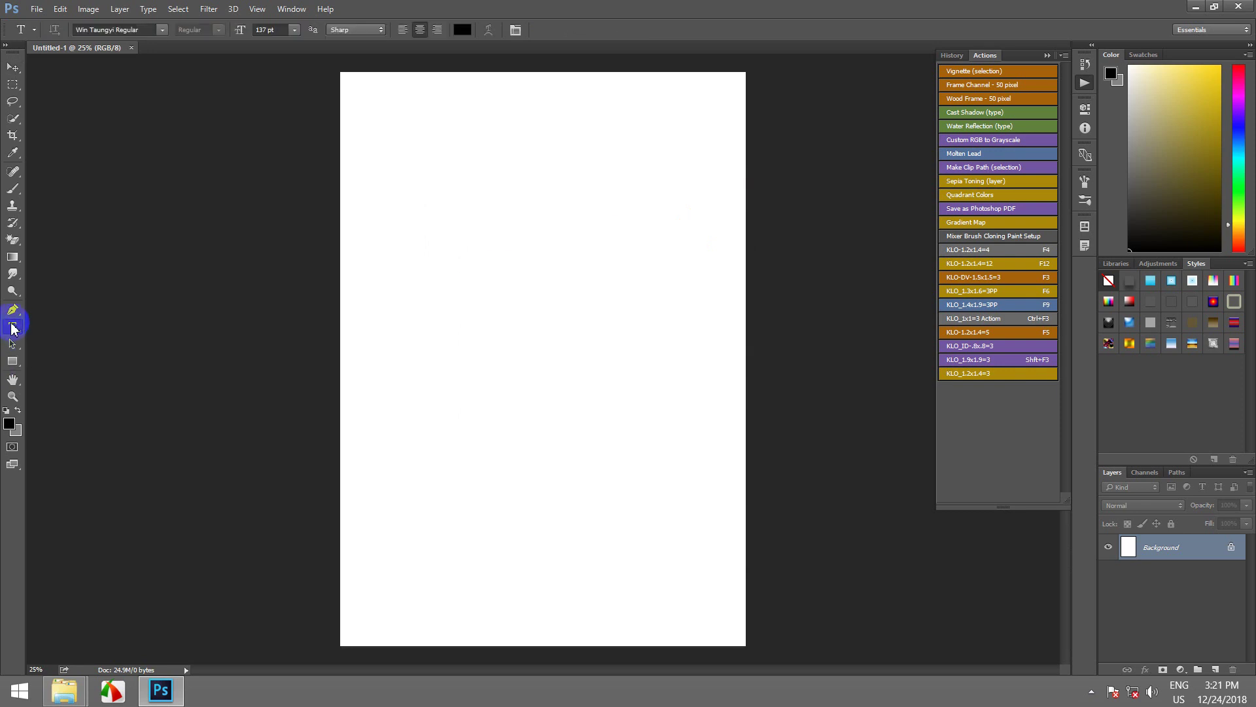
pyautogui.click(117, 30)
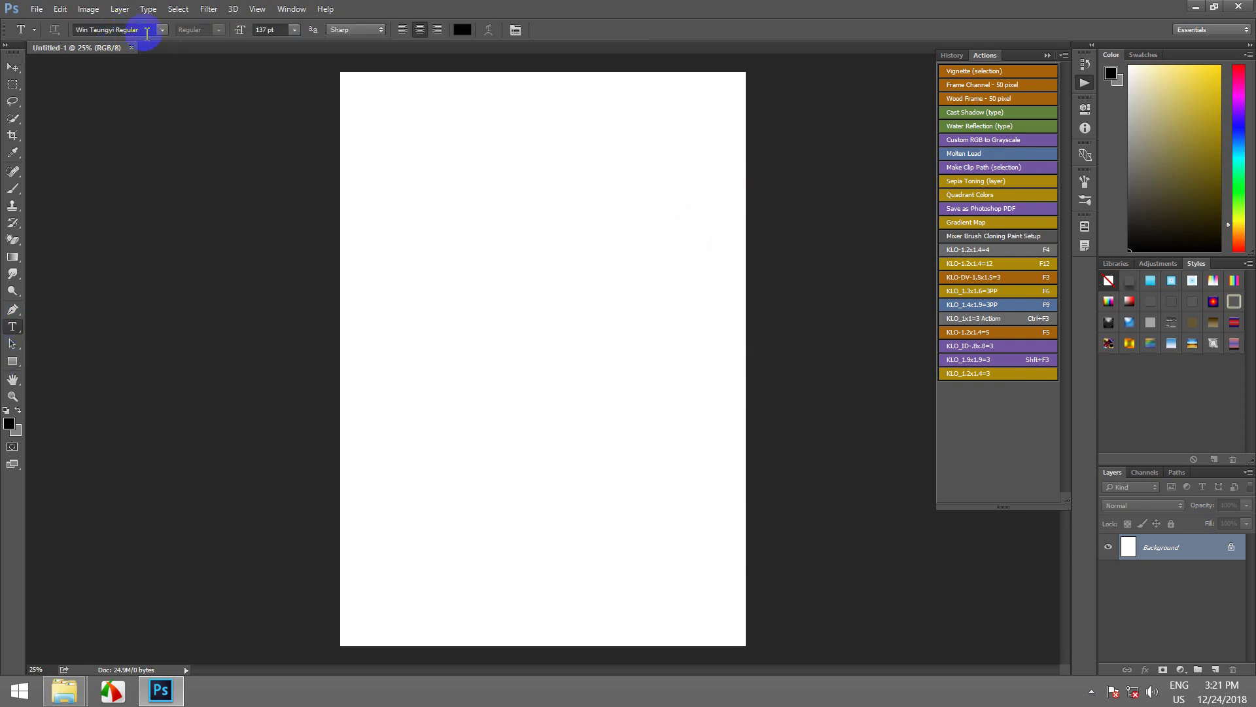
pyautogui.click(147, 31)
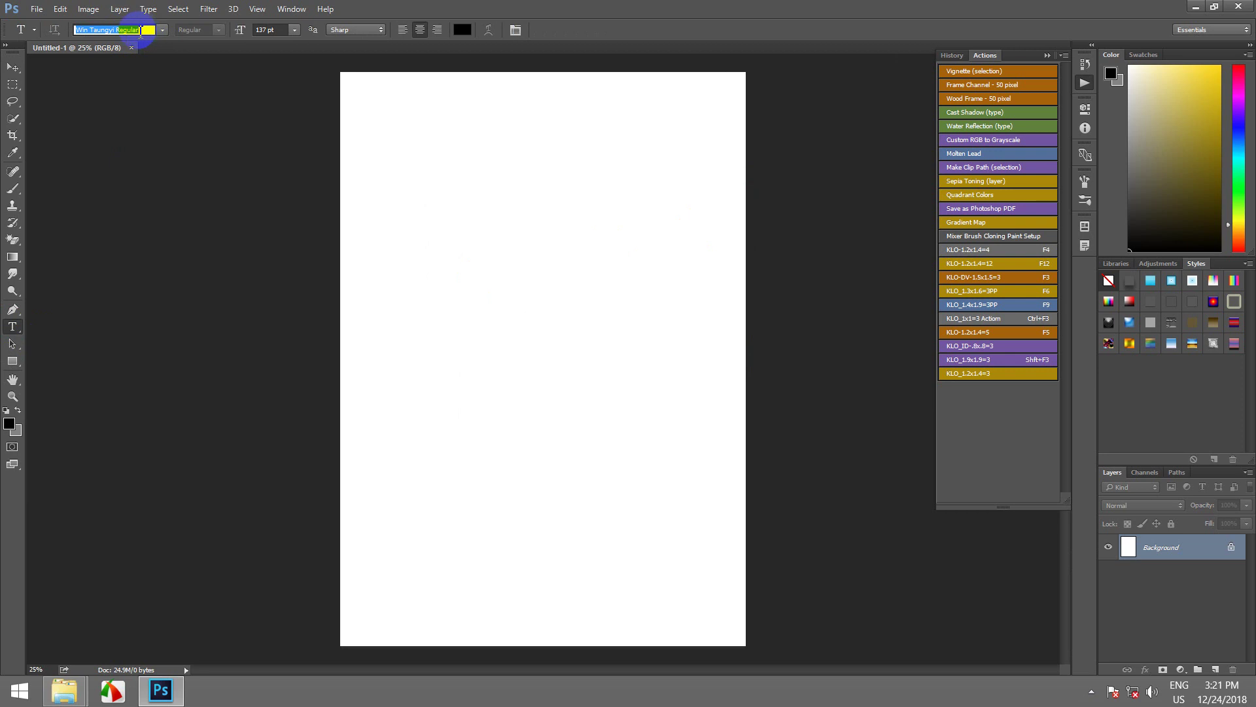
pyautogui.write('shwe')
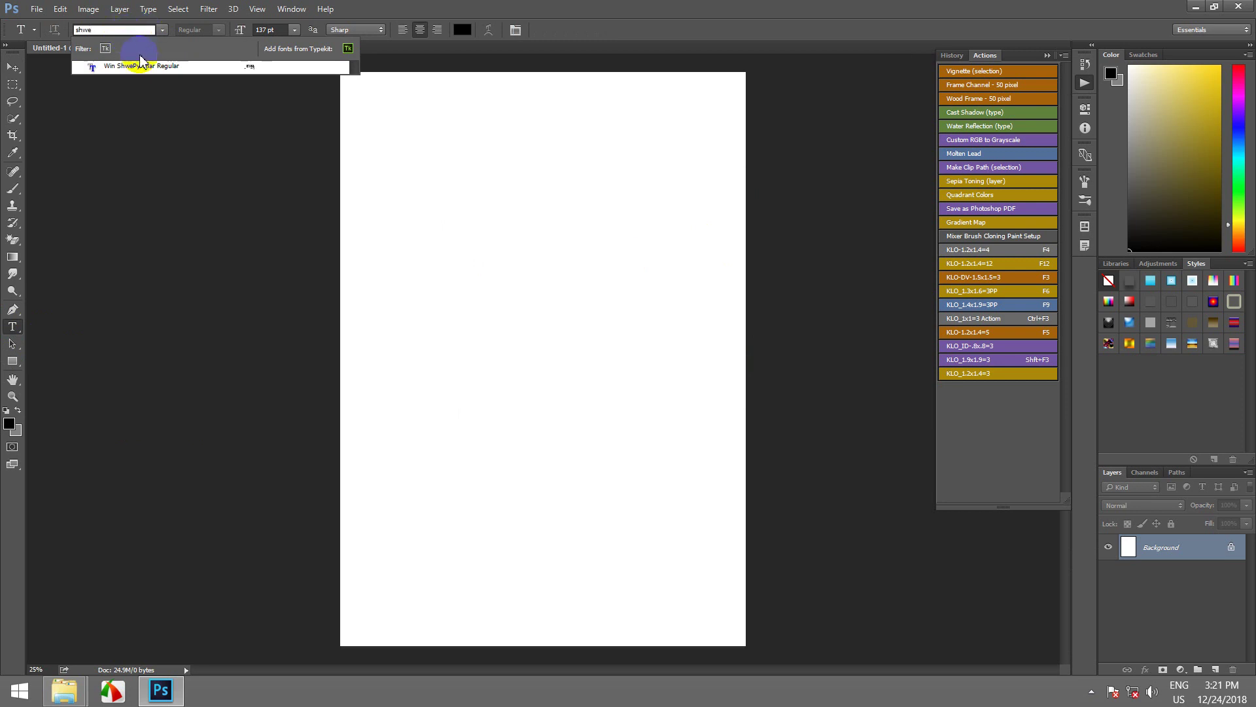
pyautogui.click(164, 30)
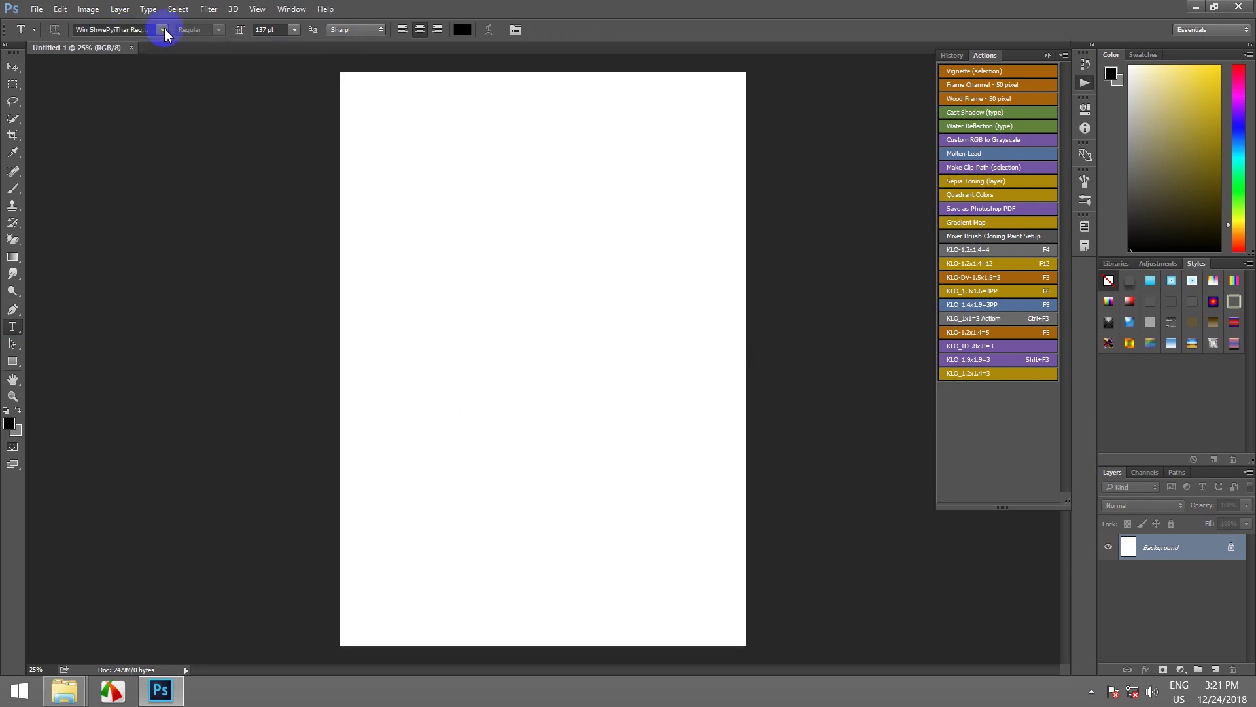
# - Browse the available fonts, then search for "webding" and set the Type tool's font to Webdings Regular
pyautogui.click(162, 31)
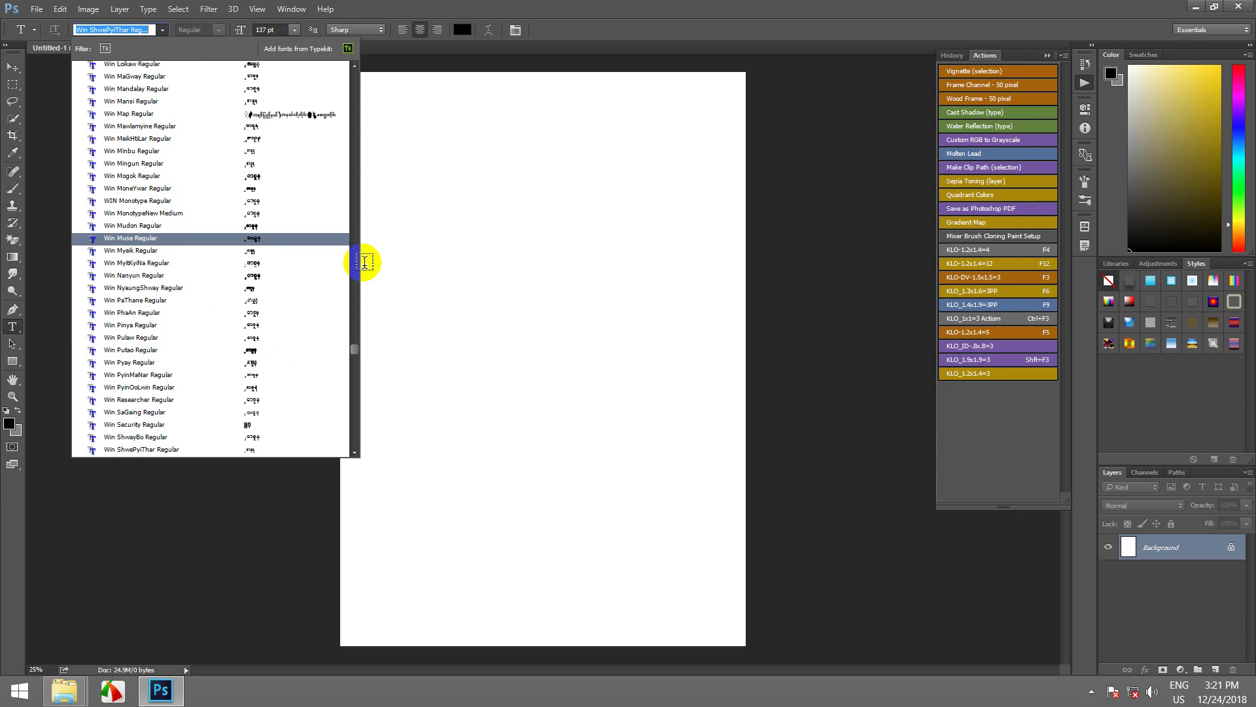
pyautogui.moveTo(361, 358); pyautogui.dragTo(337, 213)
pyautogui.scroll(1, 337, 213)
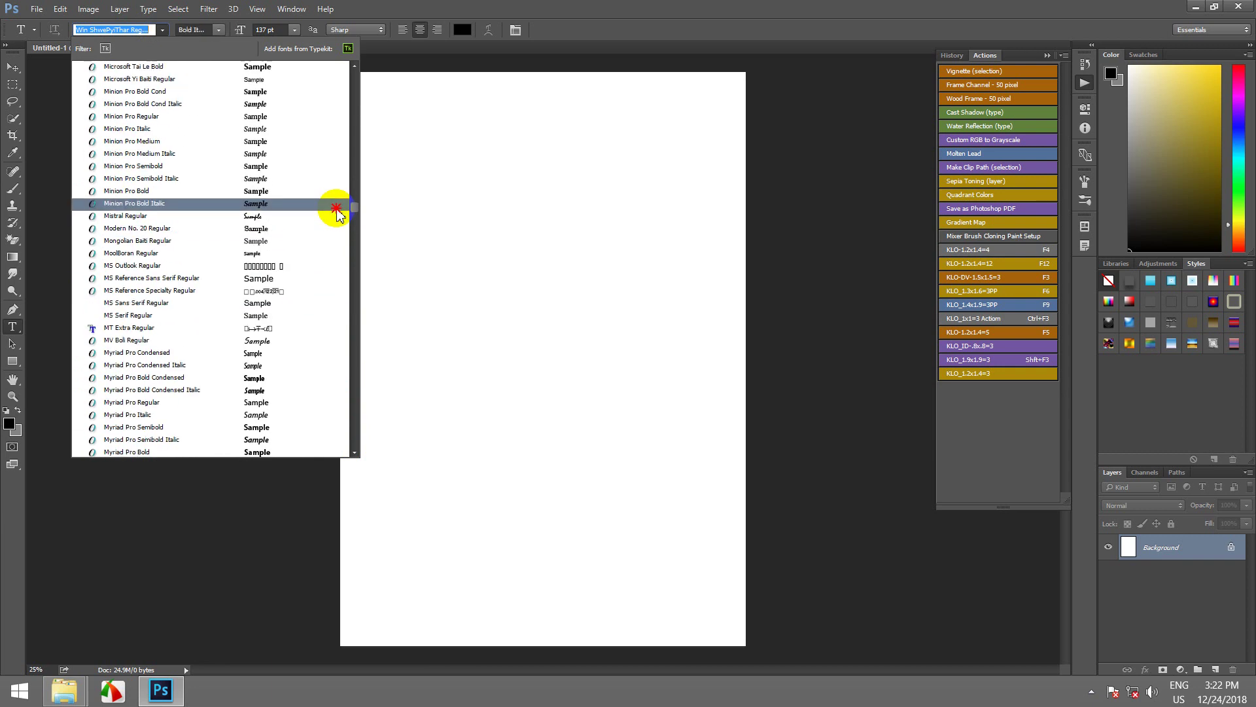
pyautogui.scroll(10, 337, 212)
pyautogui.click(88, 31)
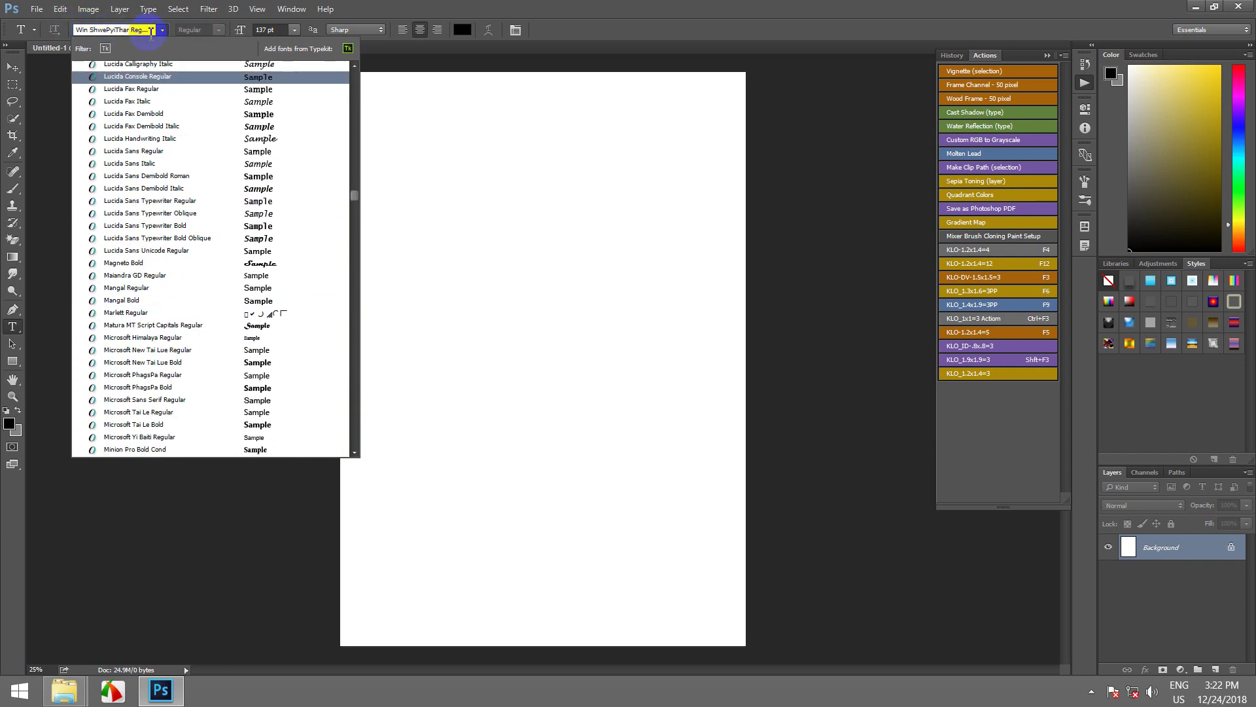
pyautogui.click(150, 30)
pyautogui.write('we')
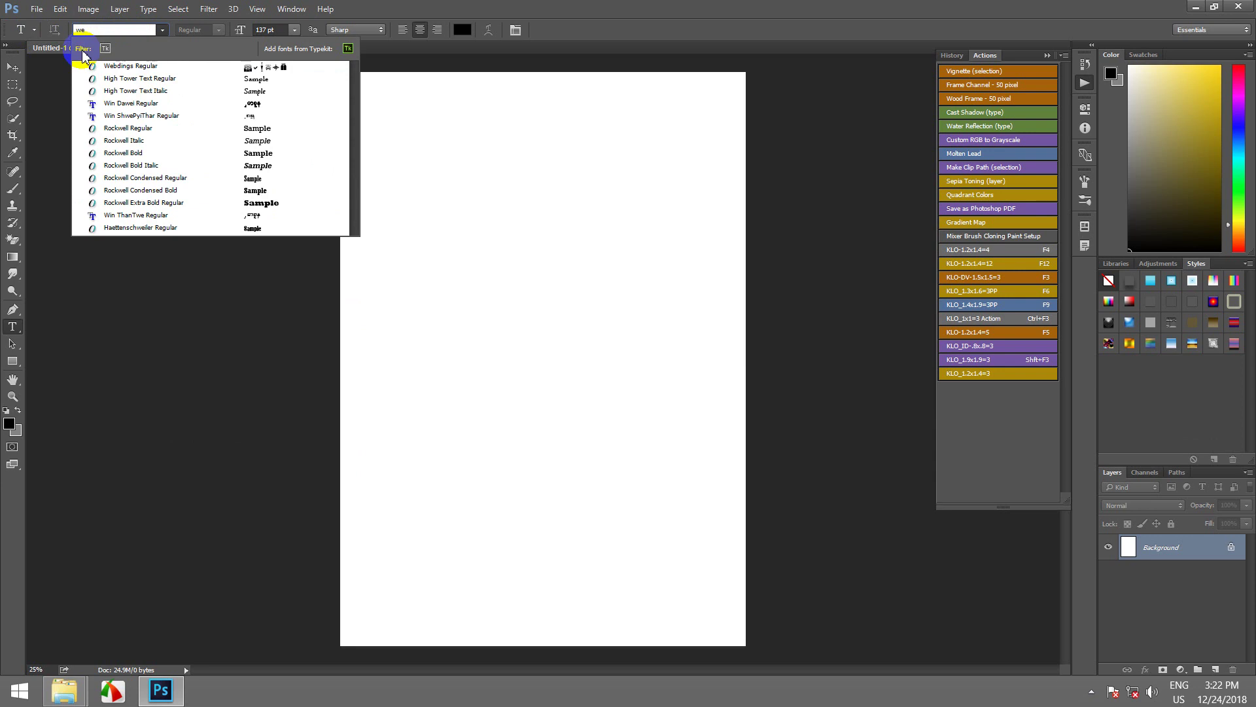
pyautogui.write('b')
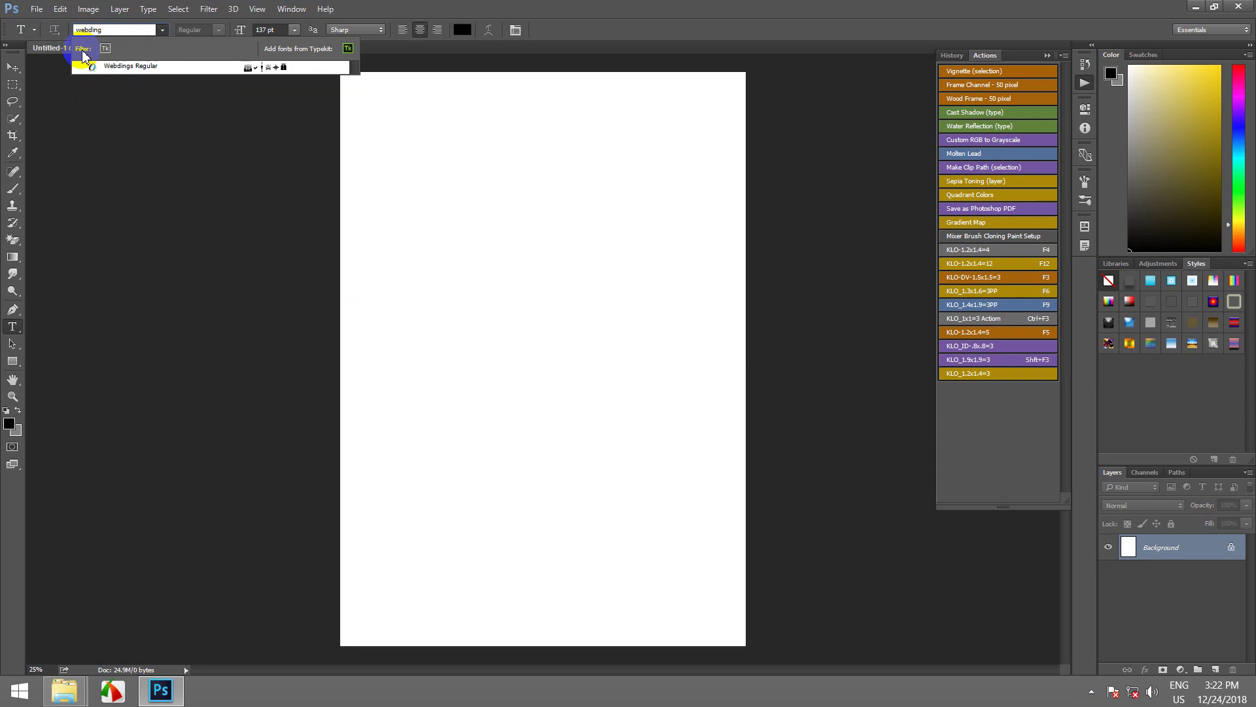
pyautogui.write('ding')
pyautogui.click(122, 65)
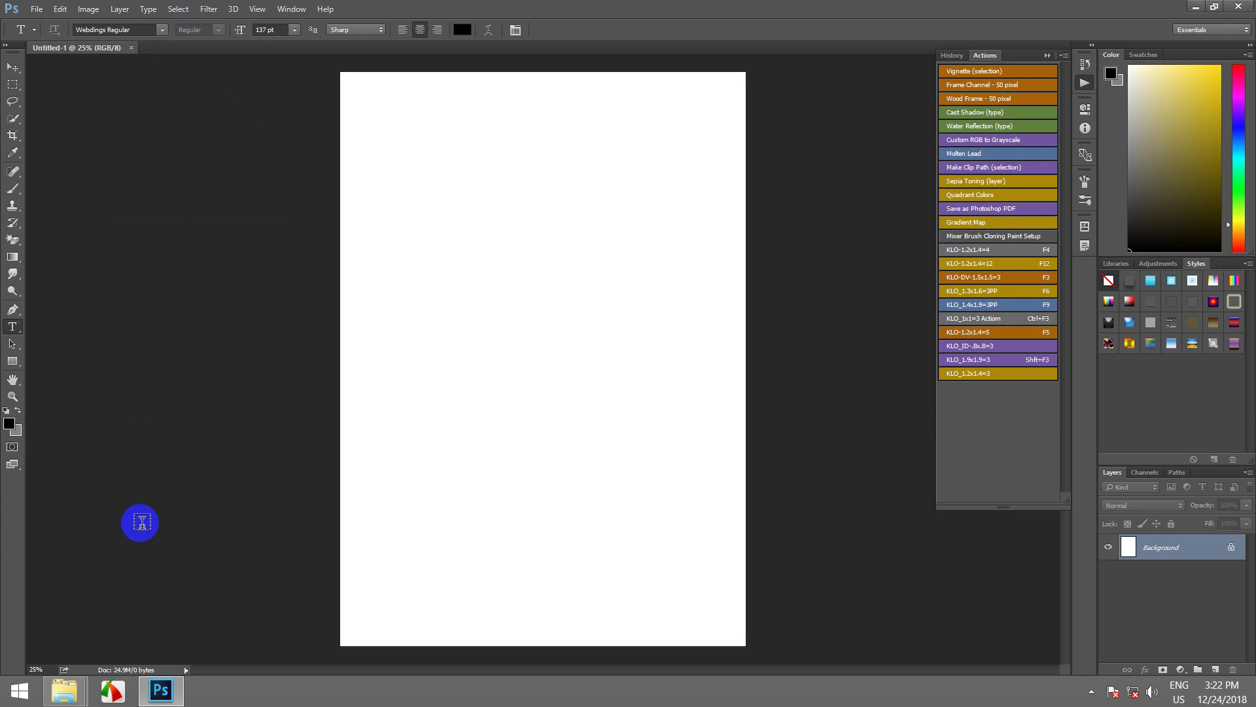
# - Search the computer's programs for "Char" and open Character Map
pyautogui.click(3, 701)
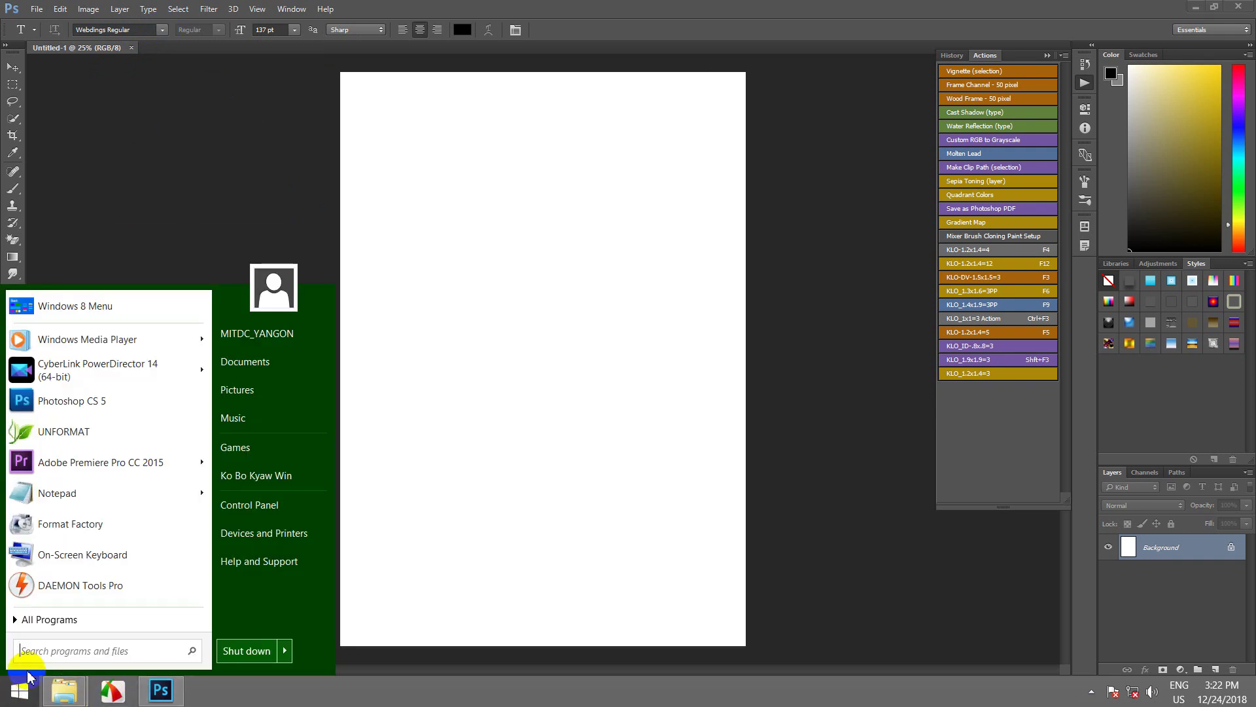
pyautogui.click(45, 649)
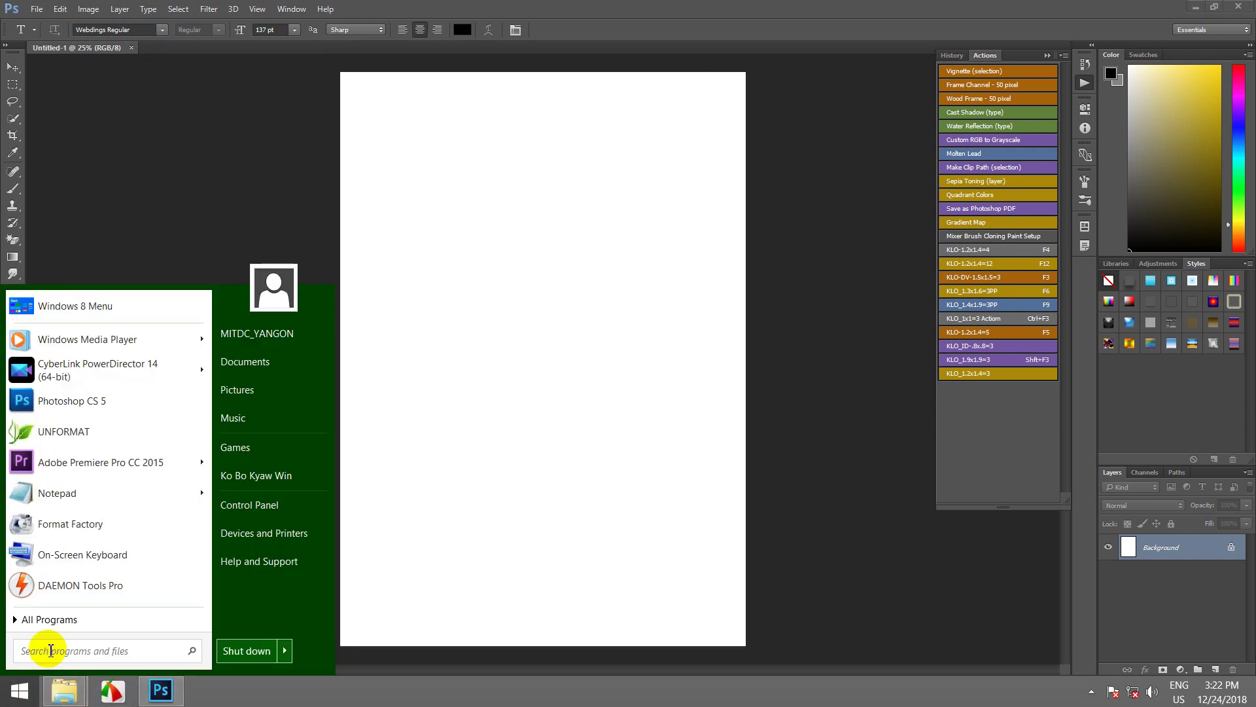
pyautogui.write('Char')
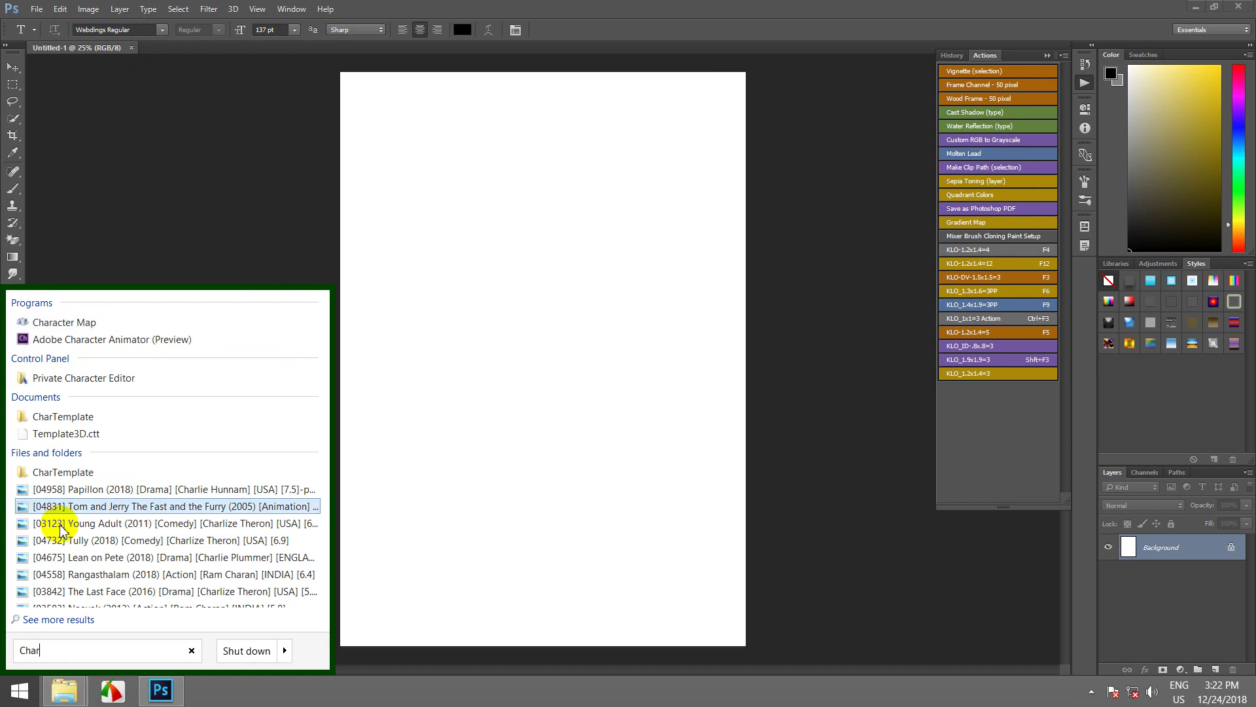
pyautogui.click(82, 322)
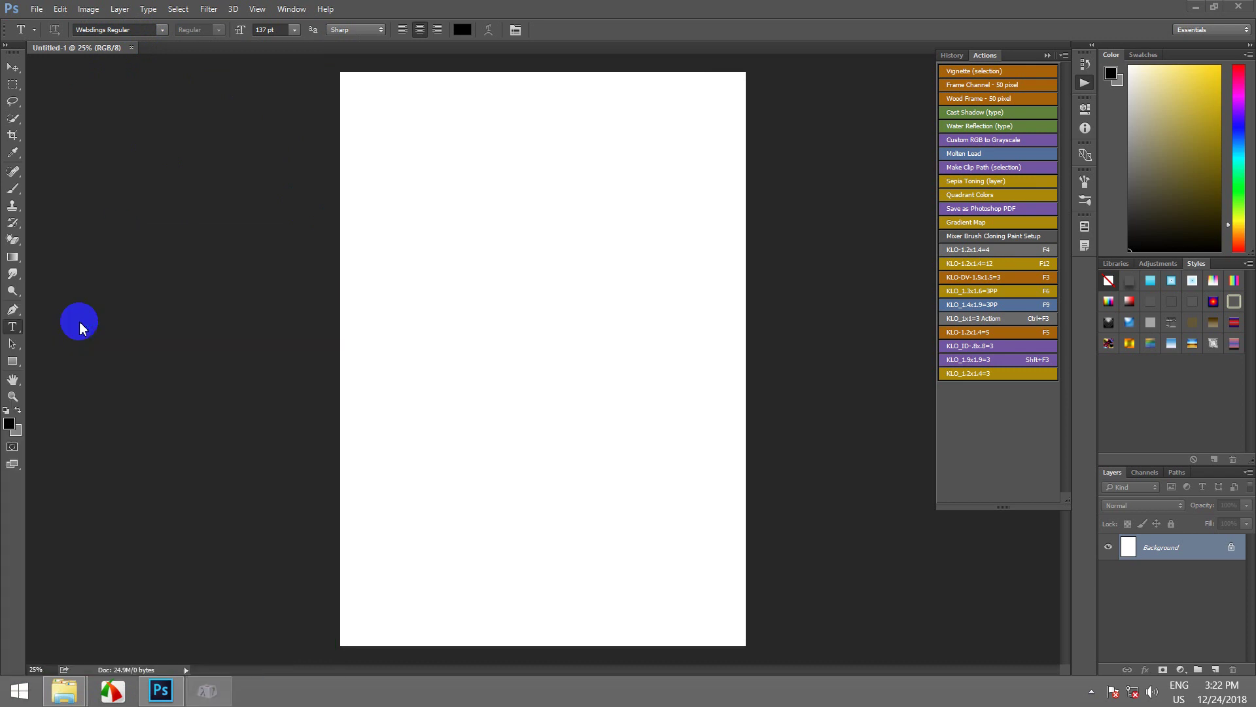
# - Copy the font name Webdings Regular from the Type tool's settings in Photoshop
pyautogui.moveTo(146, 62); pyautogui.dragTo(166, 69)
pyautogui.click(74, 33)
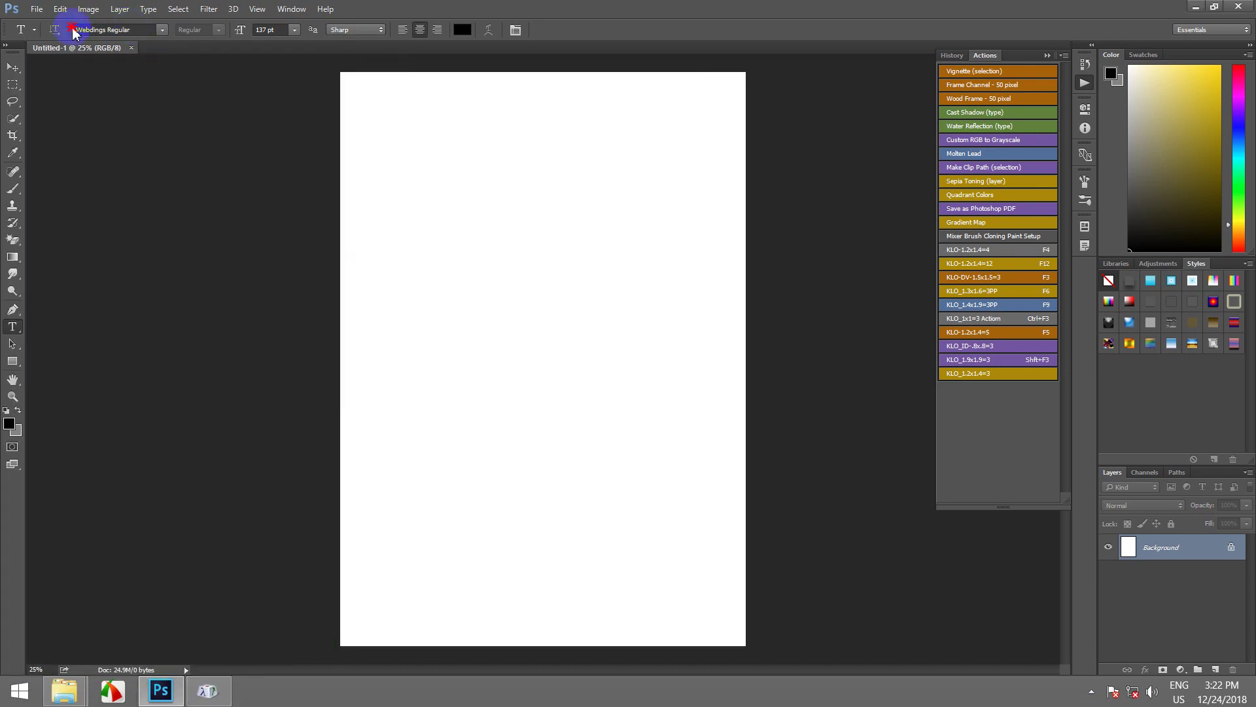
pyautogui.click(135, 31)
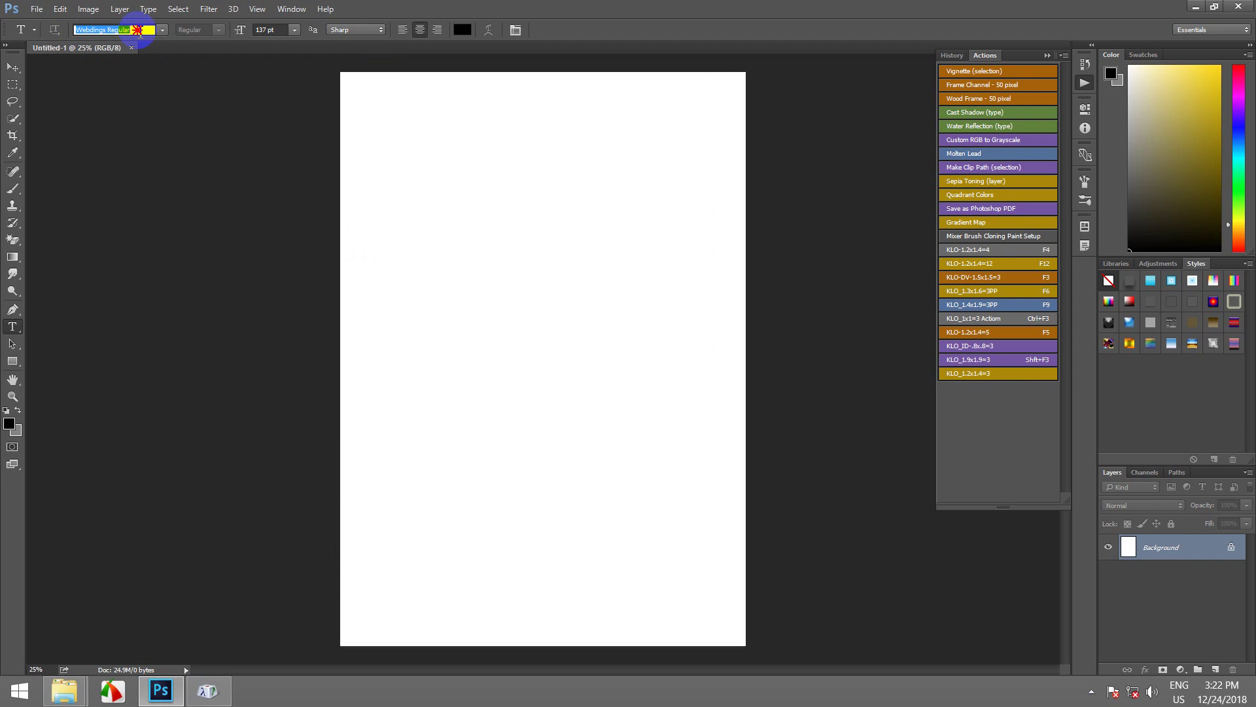
pyautogui.rightClick(123, 31)
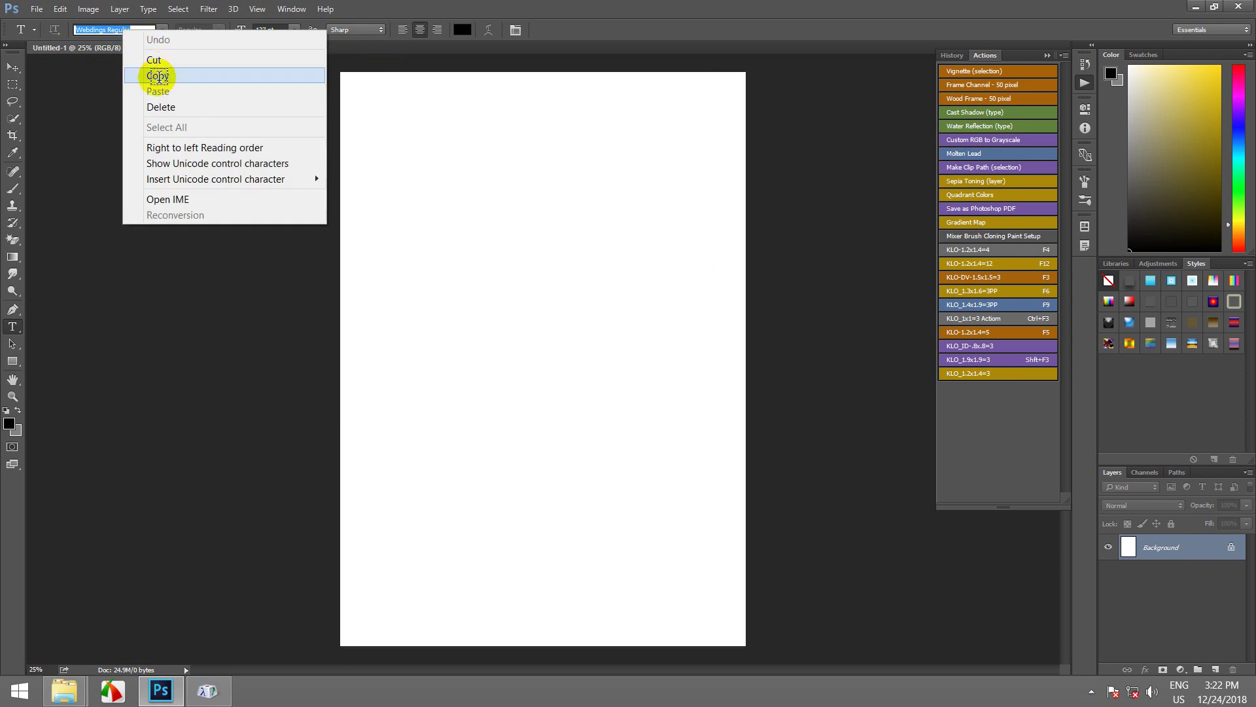
pyautogui.click(155, 76)
# - Switch to Character Map and set its font to Webdings
pyautogui.click(207, 688)
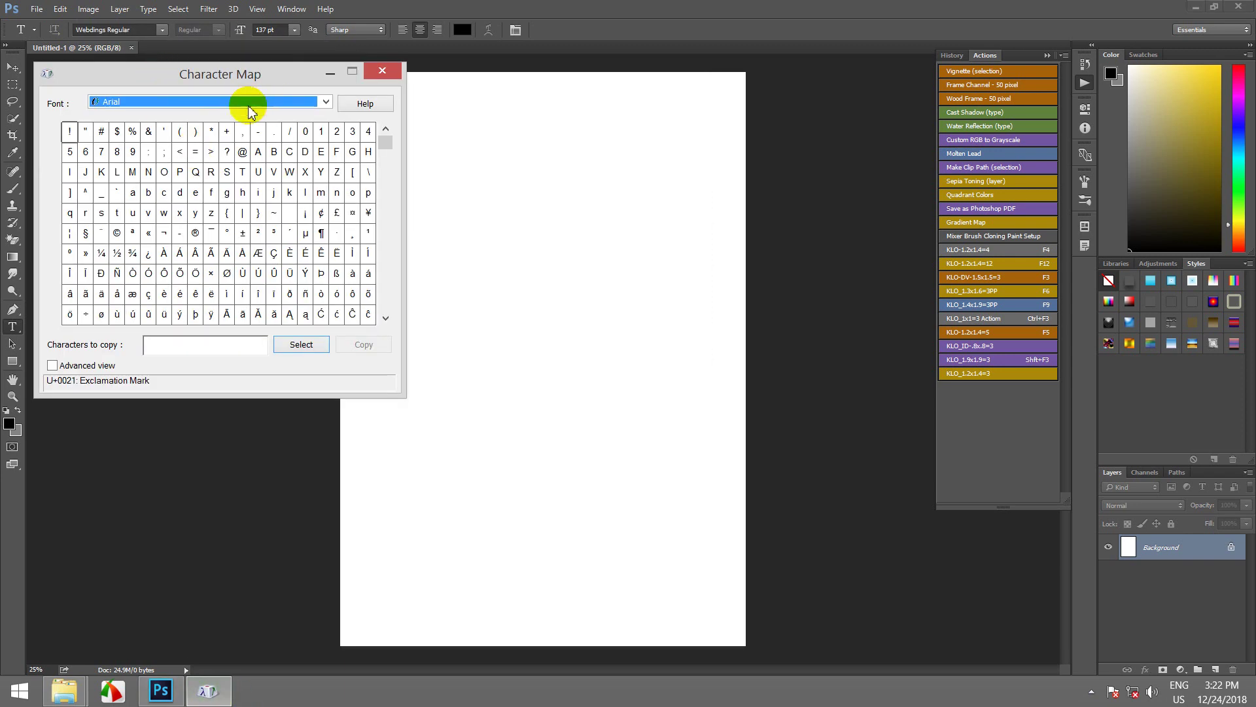
pyautogui.click(321, 102)
pyautogui.click(322, 101)
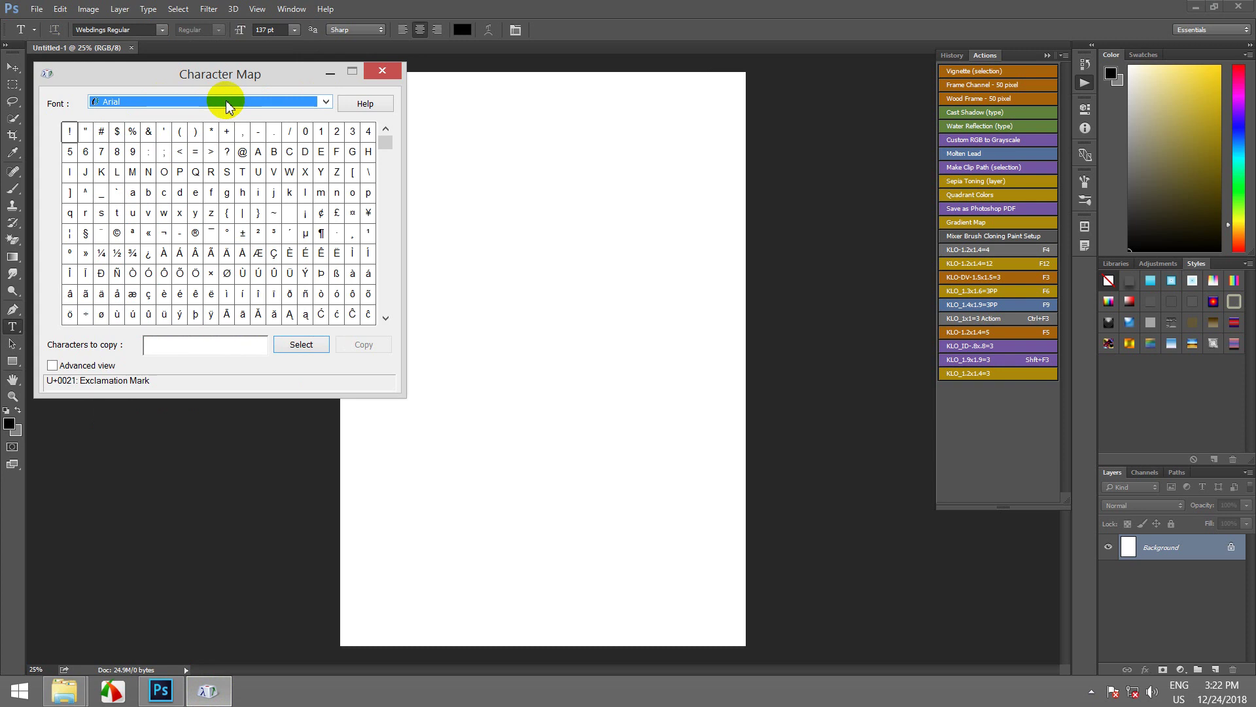
pyautogui.press('v')
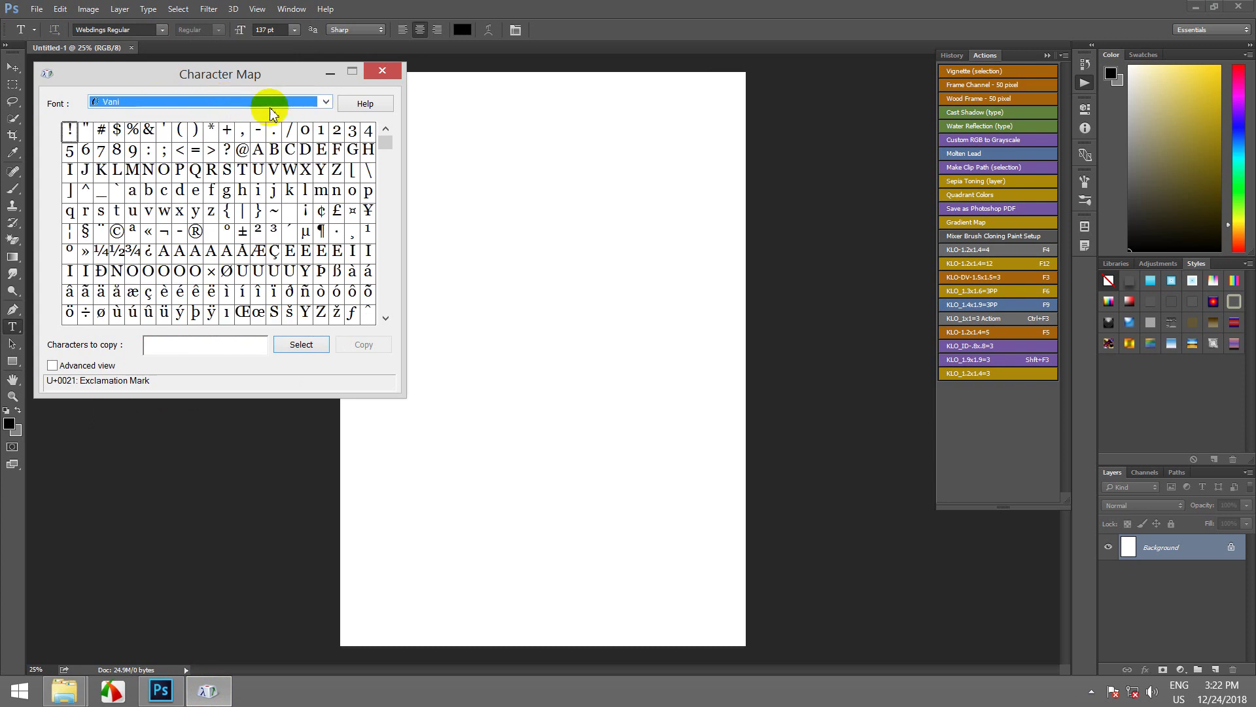
pyautogui.press('w')
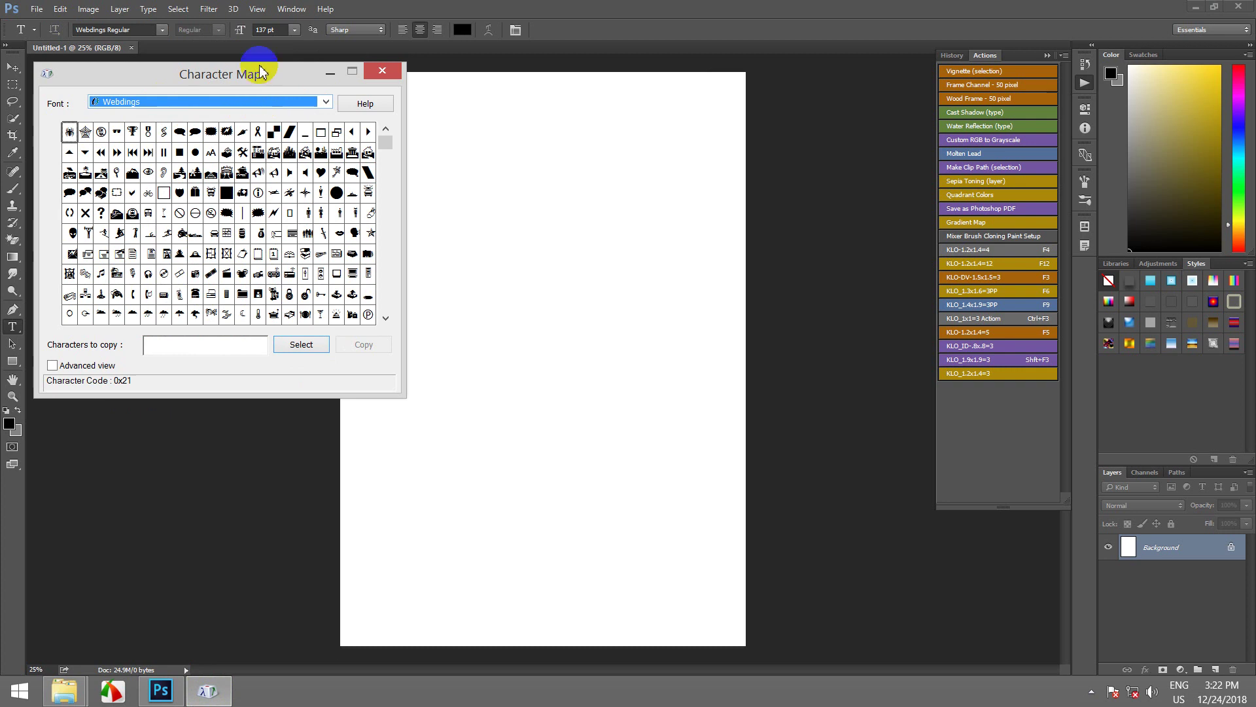
pyautogui.click(287, 157)
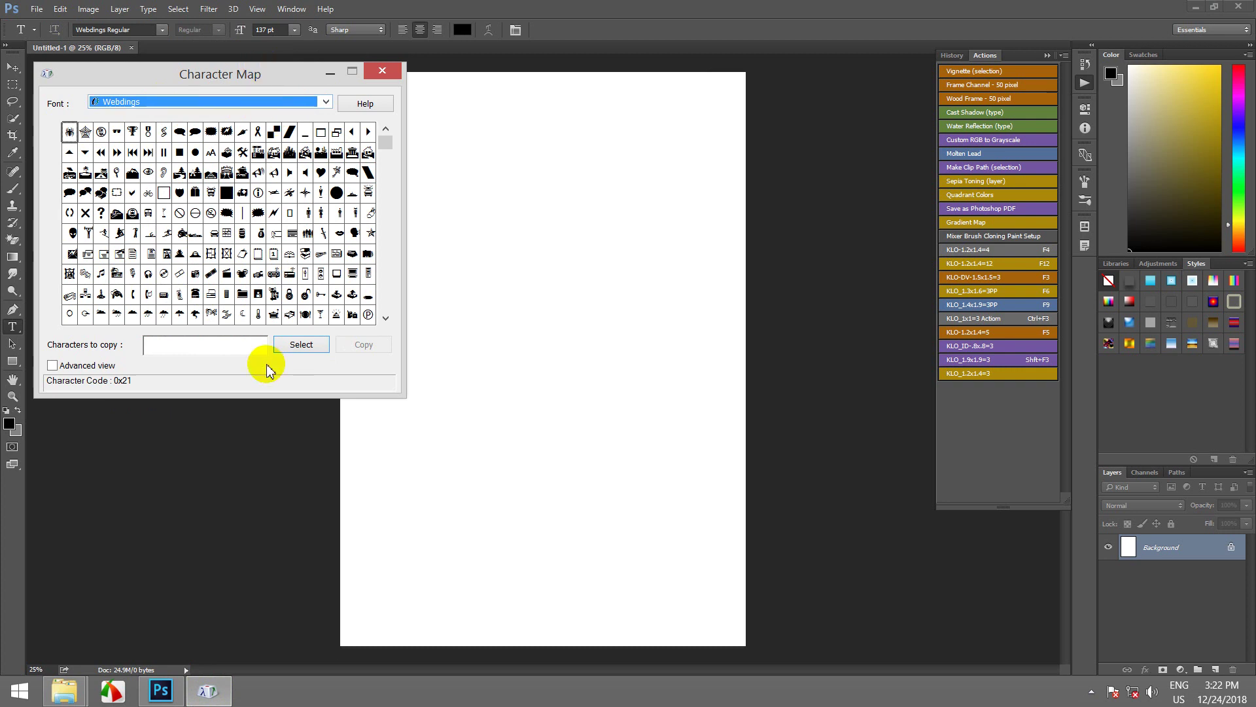
pyautogui.press('Return')
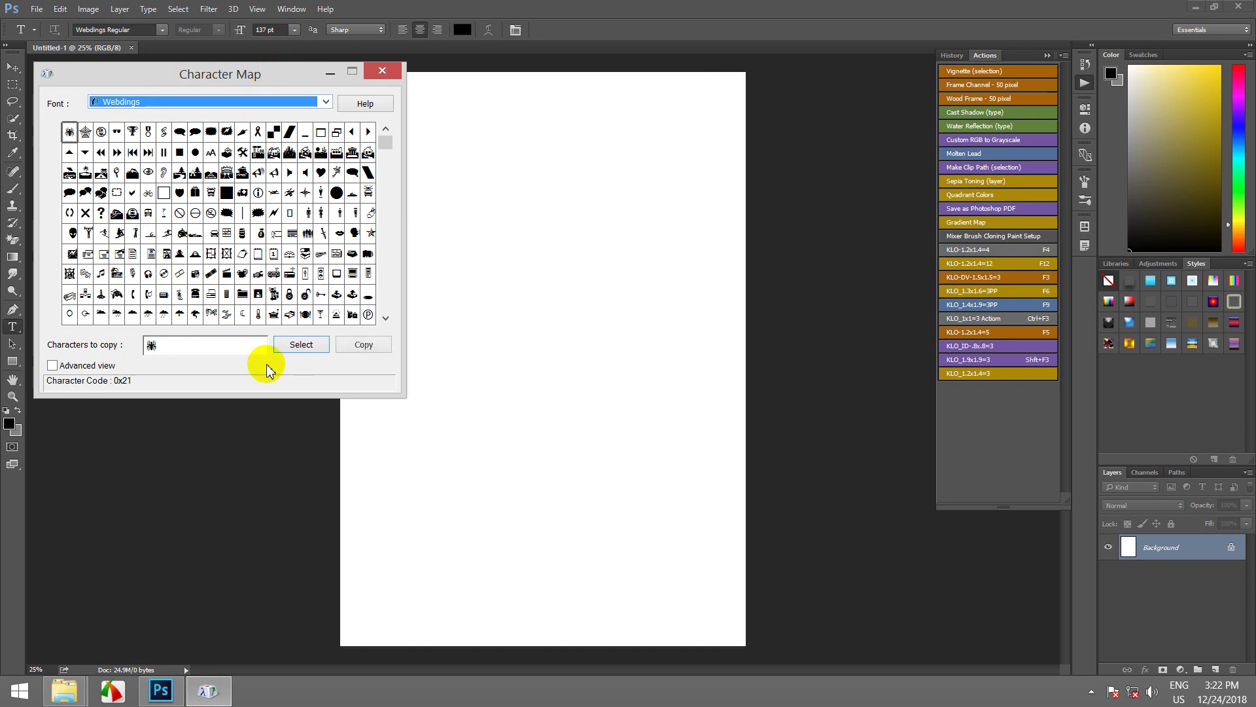
pyautogui.click(188, 347)
pyautogui.press('BackSpace')
# - Move the Character Map window over the canvas and preview several Webdings symbols enlarged, including the spider, factory and house
pyautogui.click(351, 71)
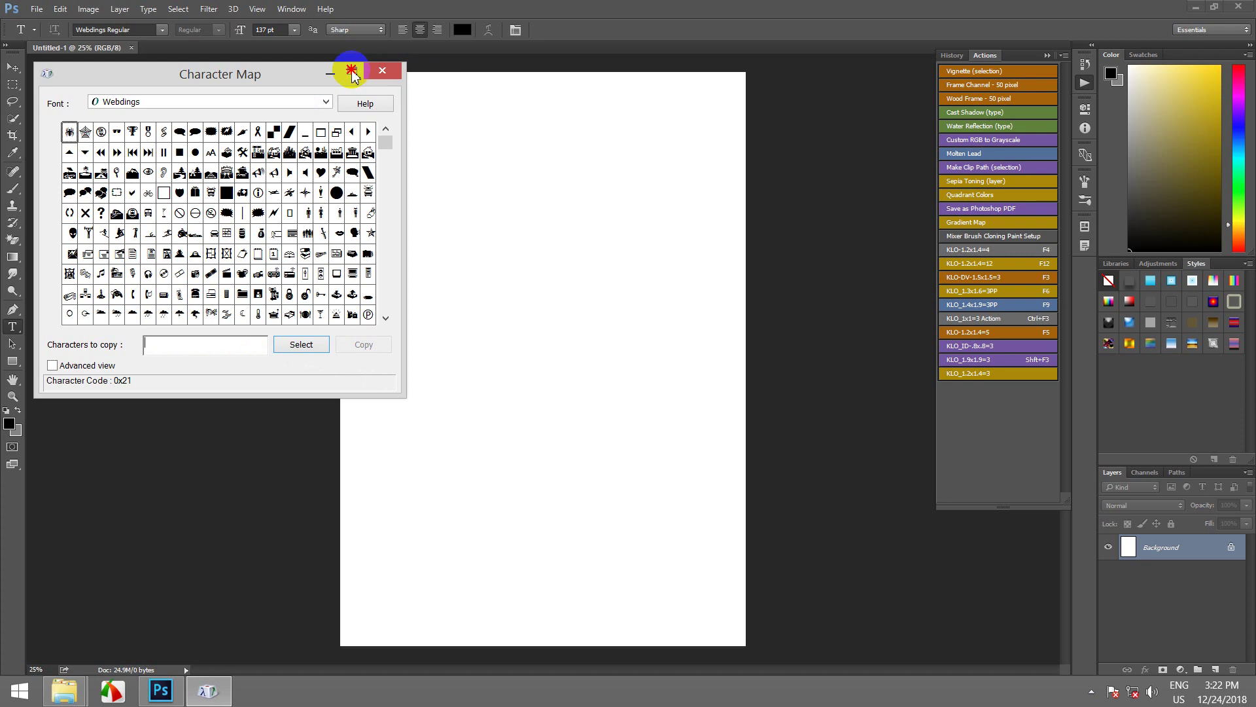
pyautogui.moveTo(280, 75); pyautogui.dragTo(404, 93)
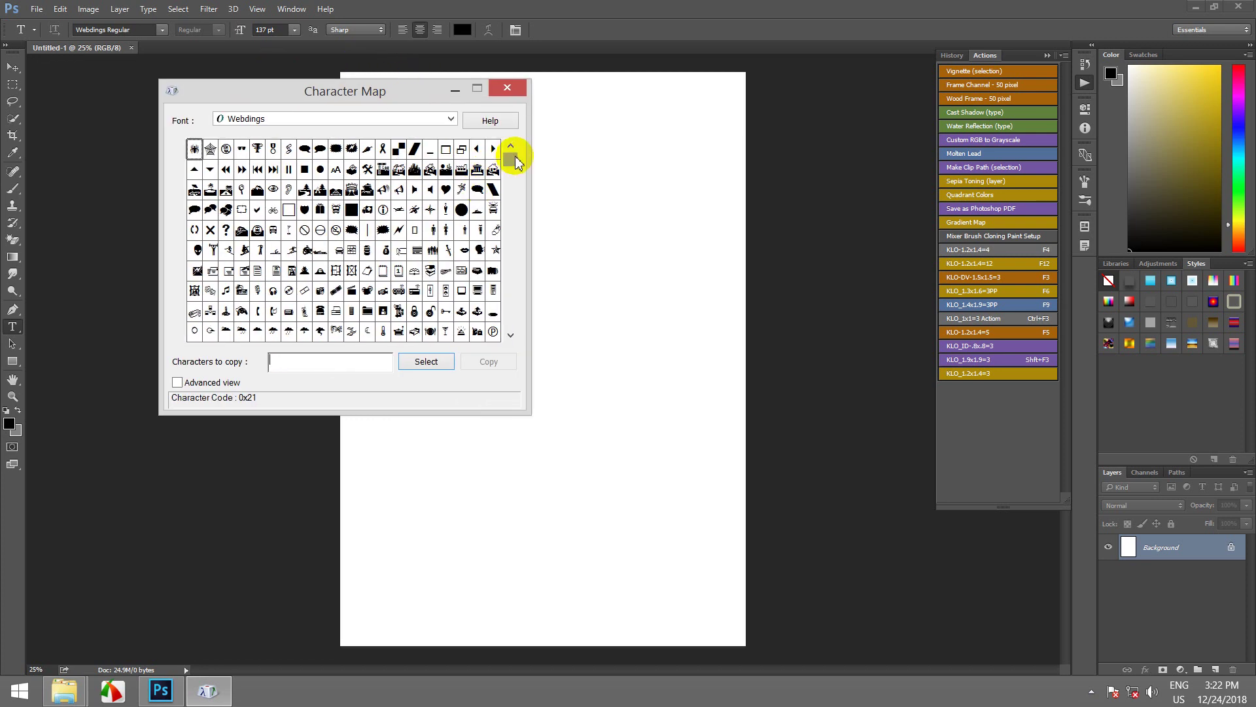
pyautogui.moveTo(517, 161); pyautogui.dragTo(542, 157)
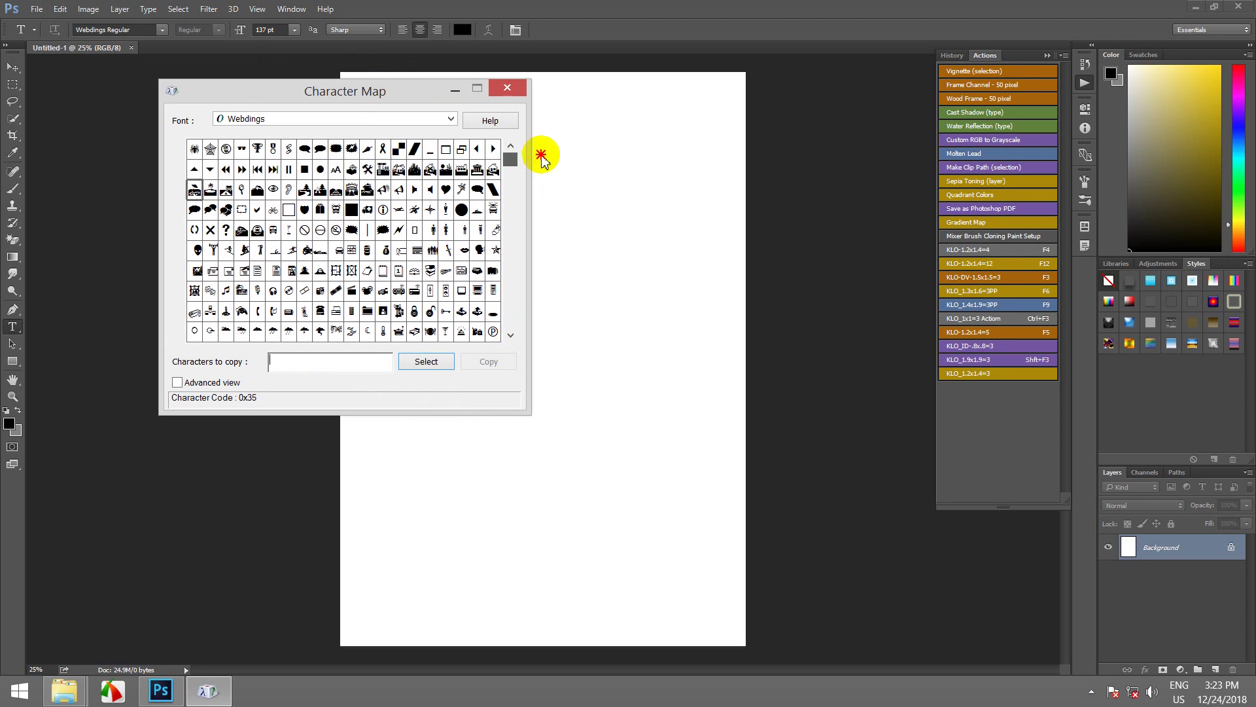
pyautogui.click(257, 149)
pyautogui.click(195, 150)
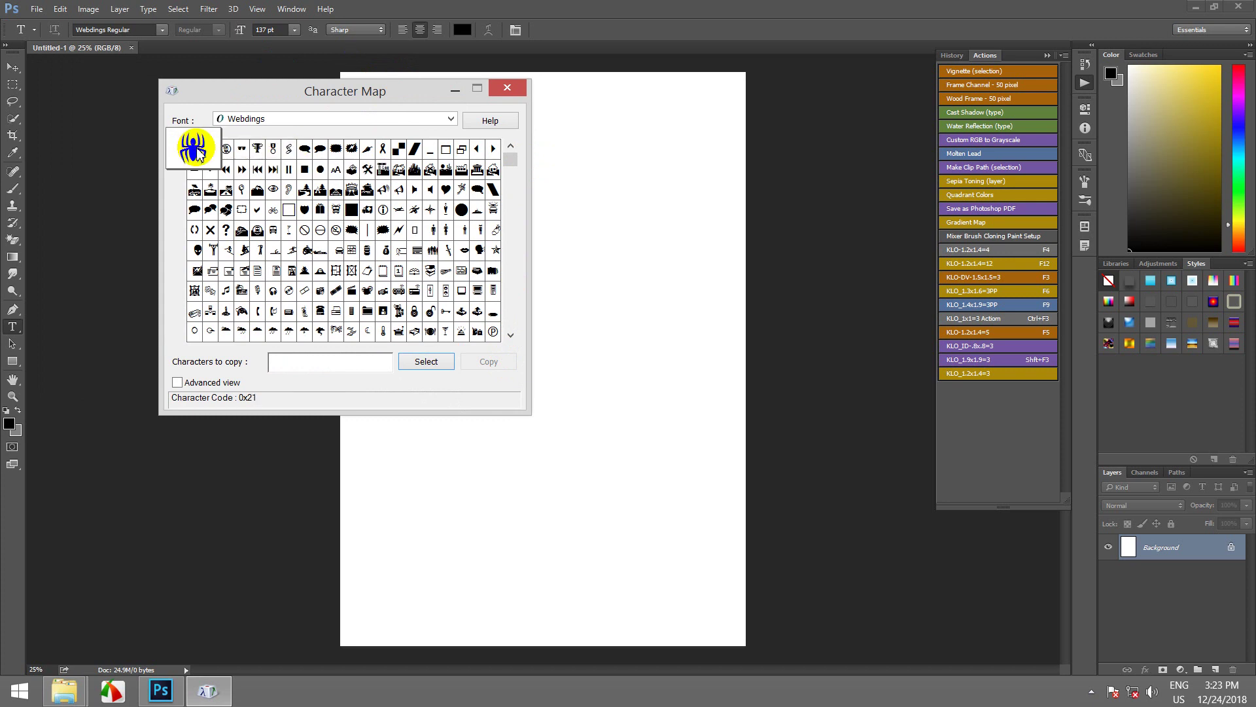
pyautogui.click(460, 171)
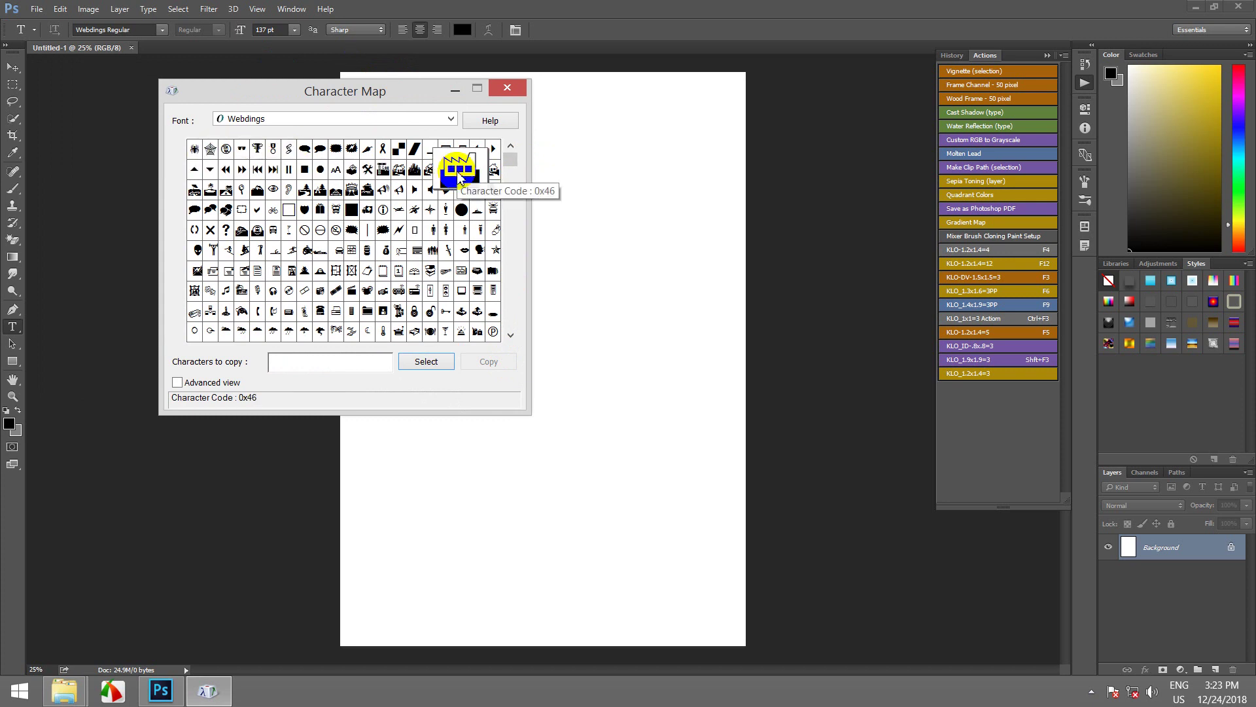
pyautogui.click(415, 170)
pyautogui.click(493, 170)
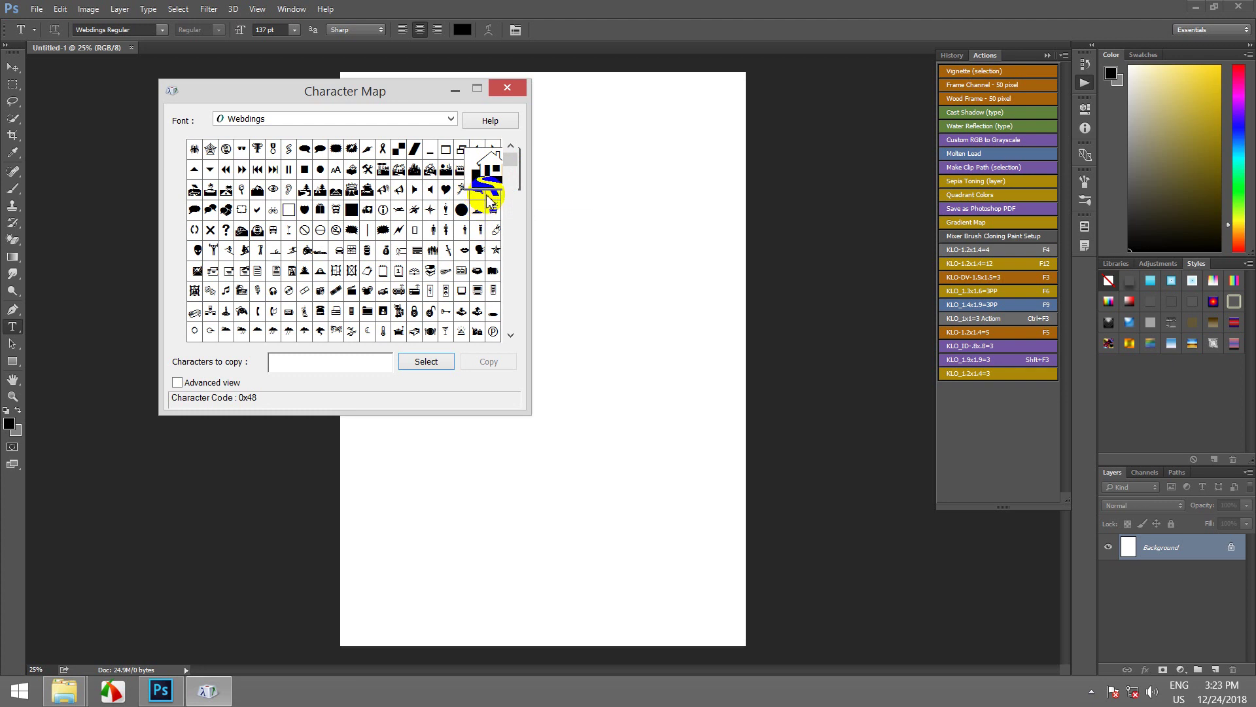
# - Copy the house symbol from Character Map and minimize its window to return to Photoshop
pyautogui.click(429, 364)
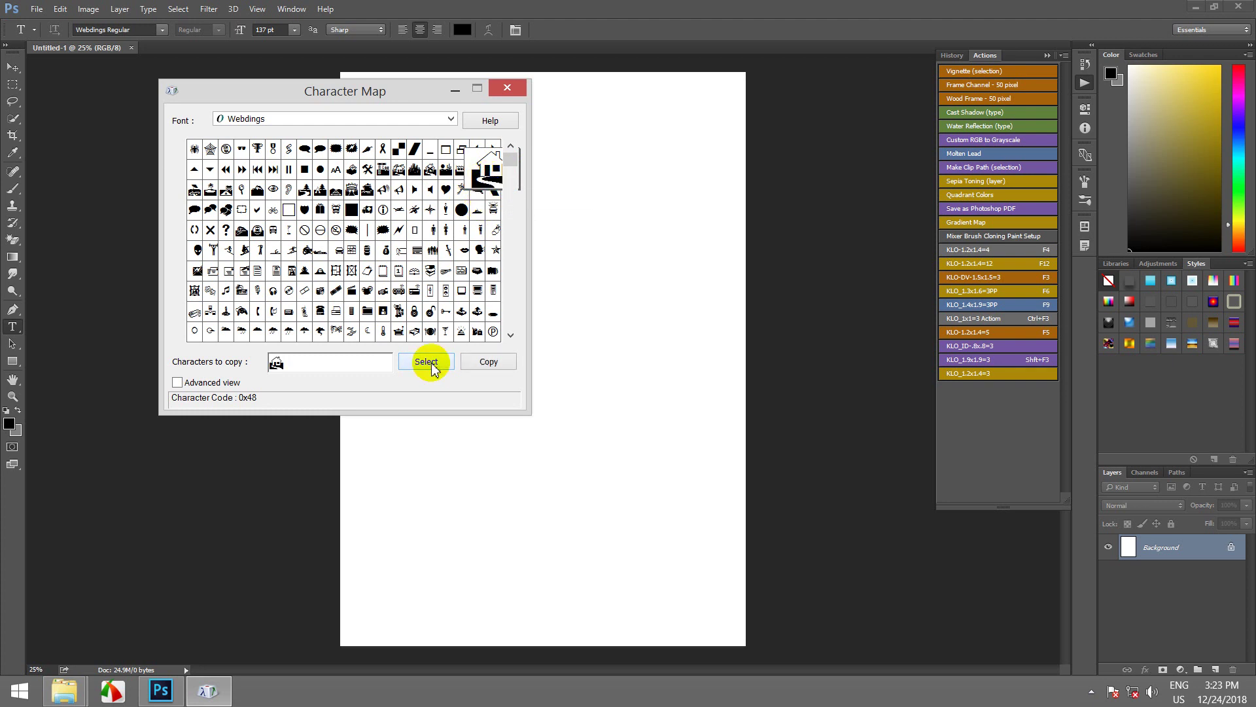
pyautogui.click(485, 365)
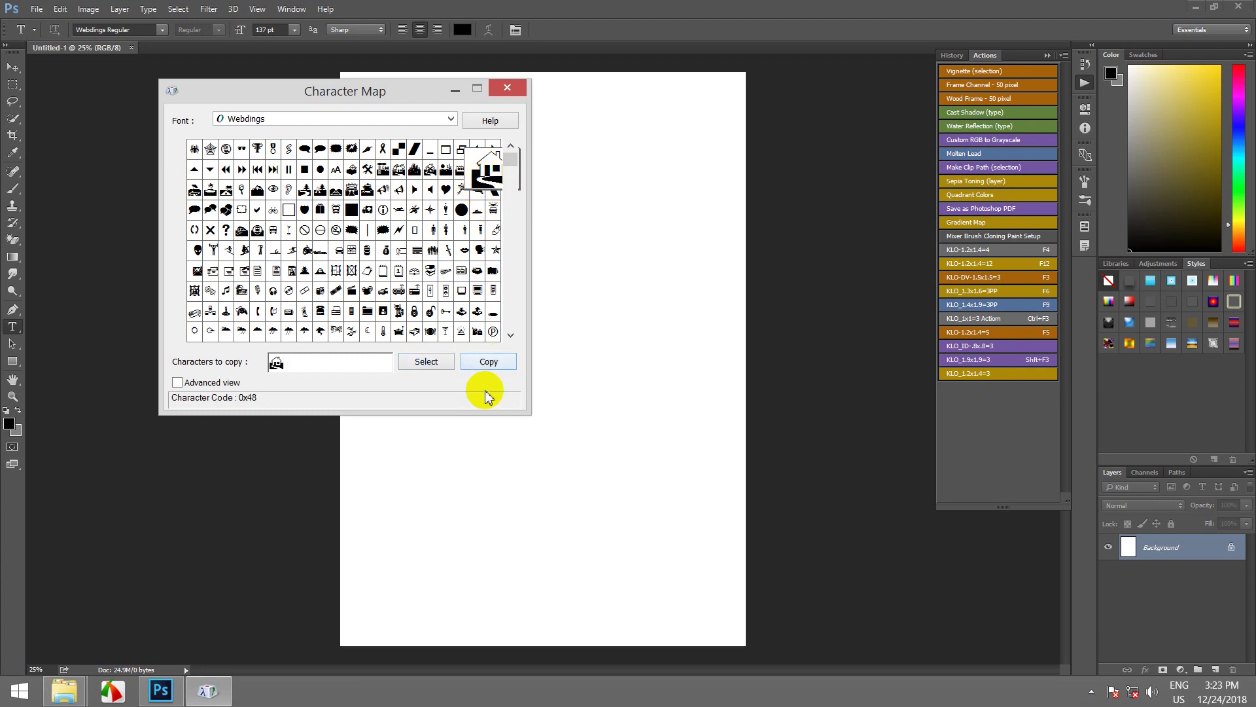
pyautogui.click(455, 89)
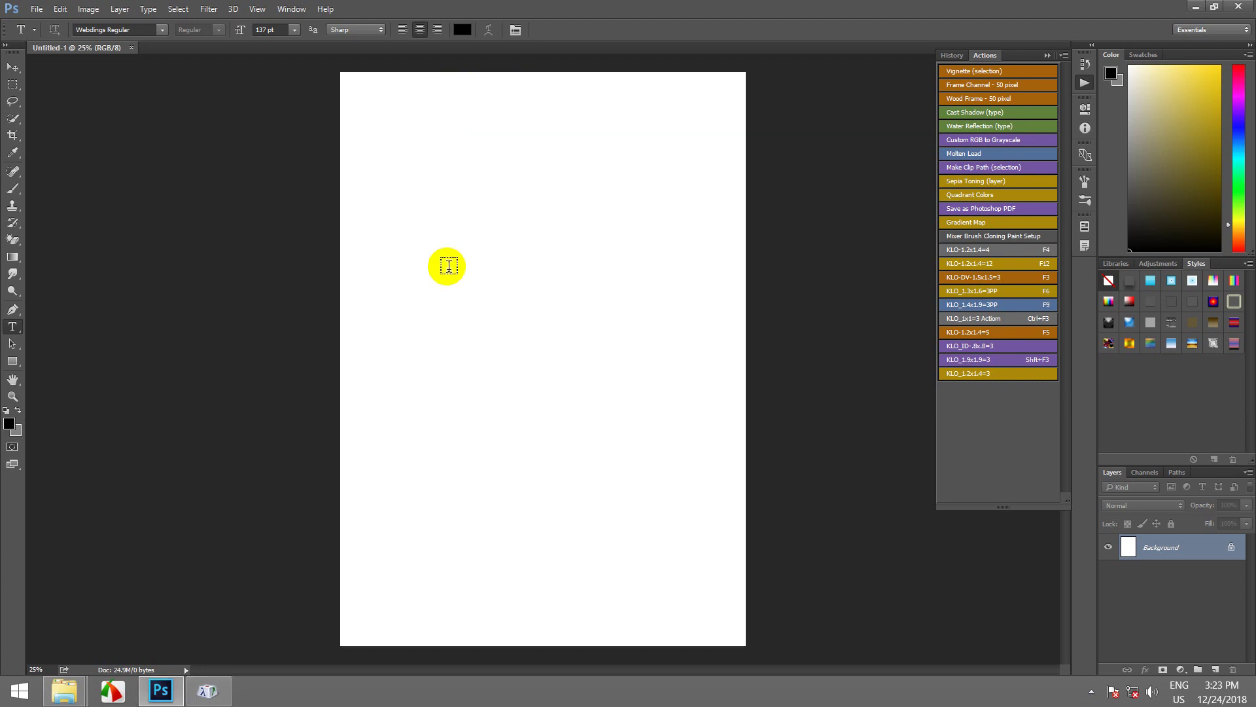
# - Start a text layer in the upper-left area of the page and paste the copied house symbol into it
pyautogui.rightClick(434, 198)
pyautogui.click(430, 191)
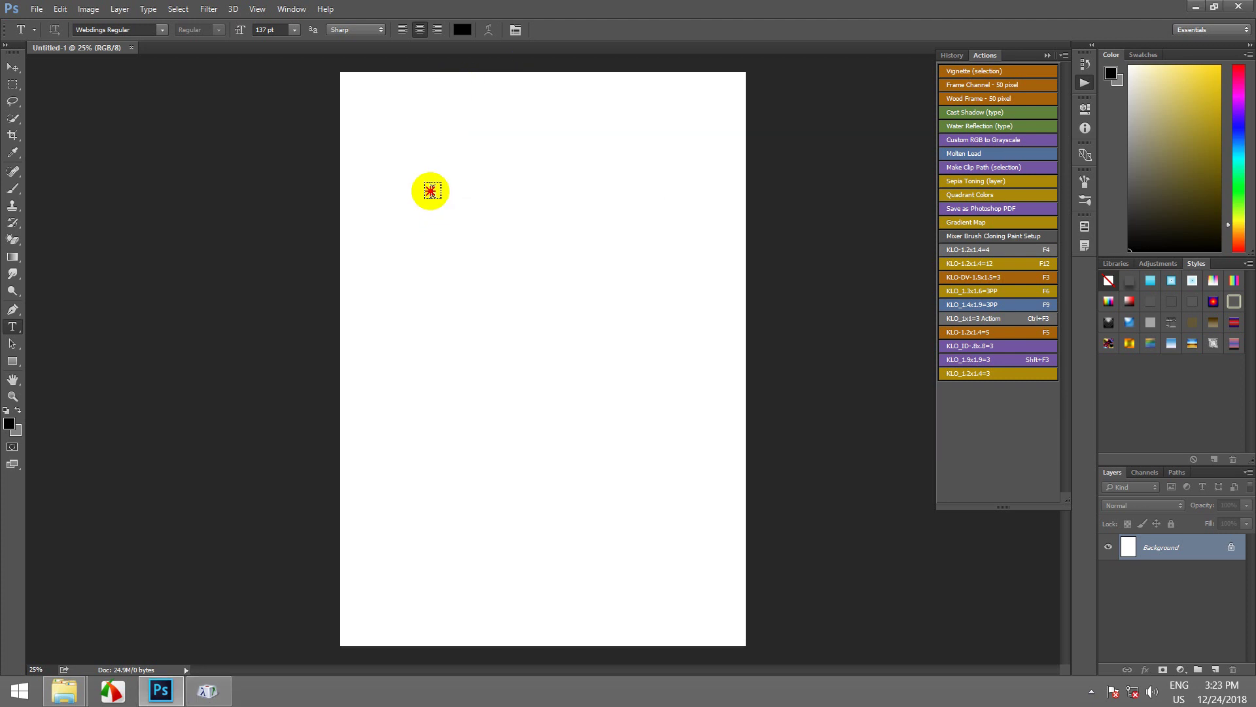
pyautogui.click(433, 191)
pyautogui.rightClick(430, 190)
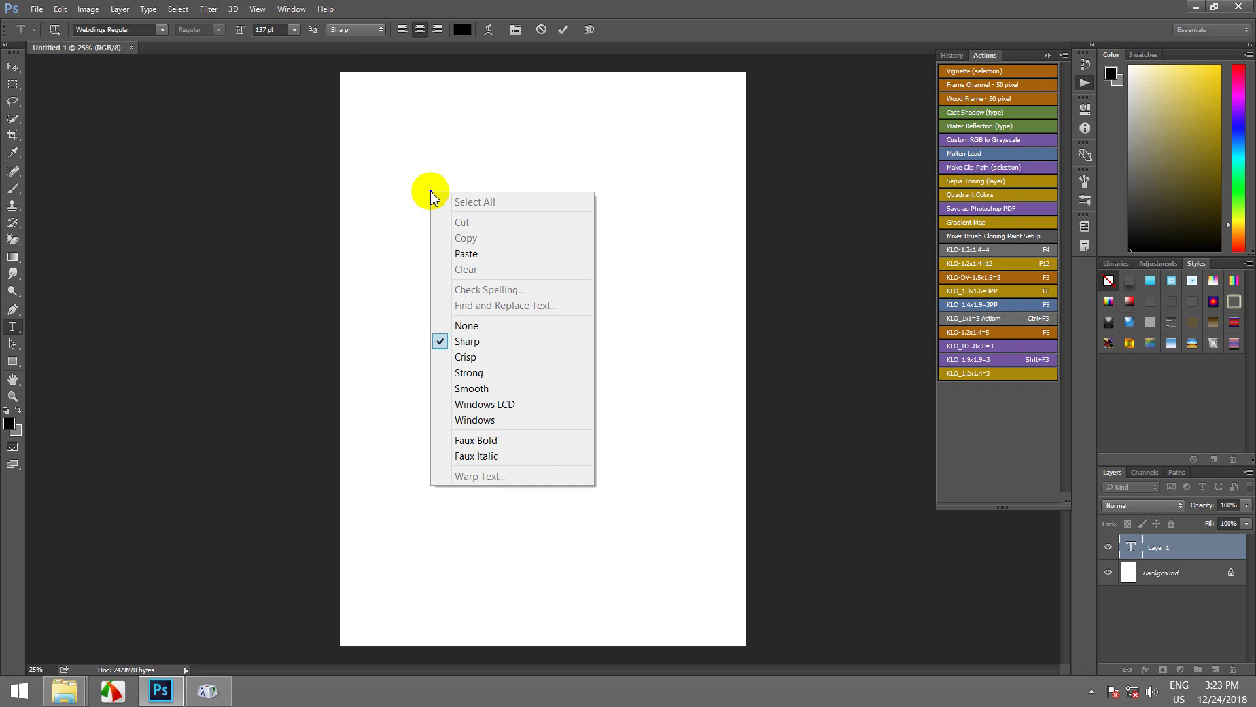
pyautogui.click(483, 256)
# - Select the pasted house symbol and confirm black (000000) as its text color
pyautogui.doubleClick(475, 175)
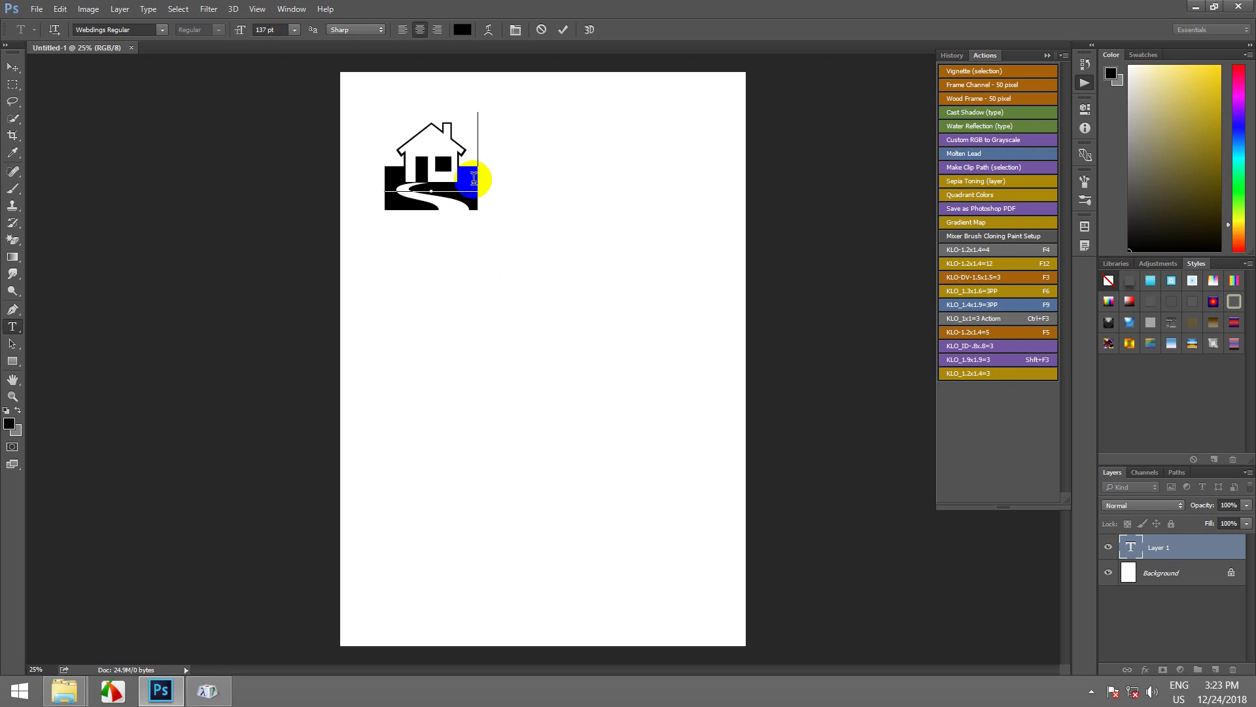
pyautogui.click(462, 30)
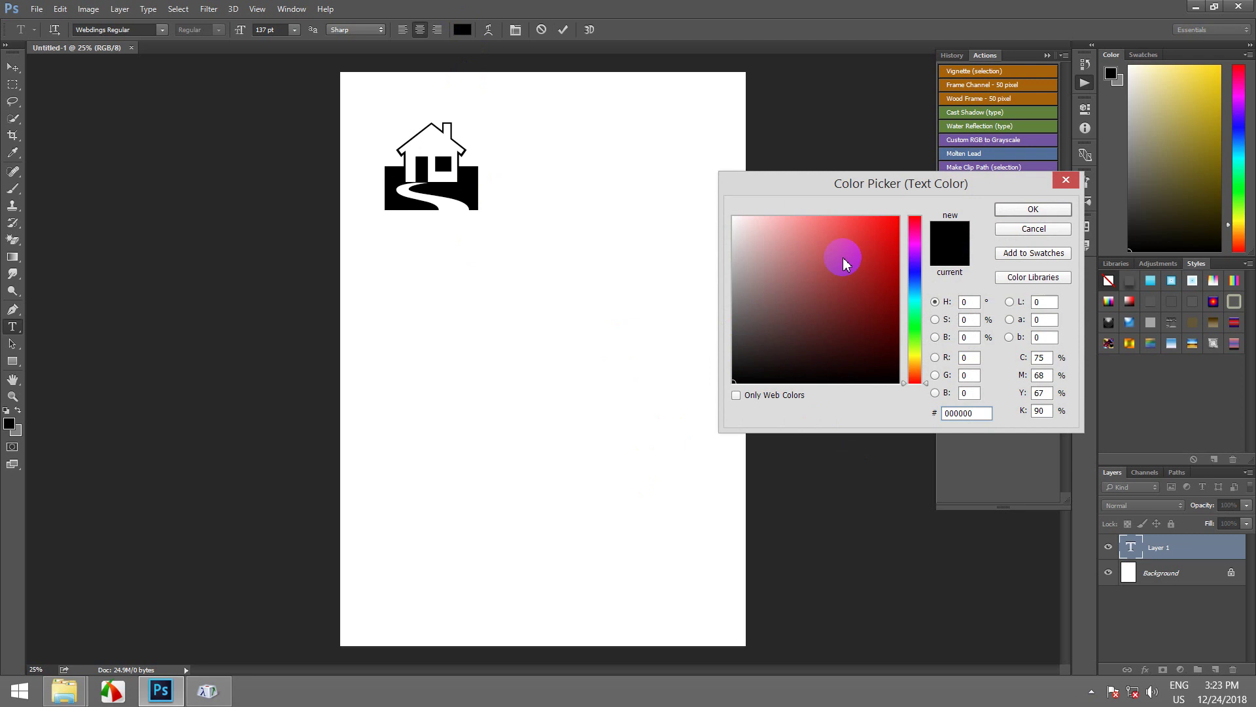
pyautogui.click(1018, 209)
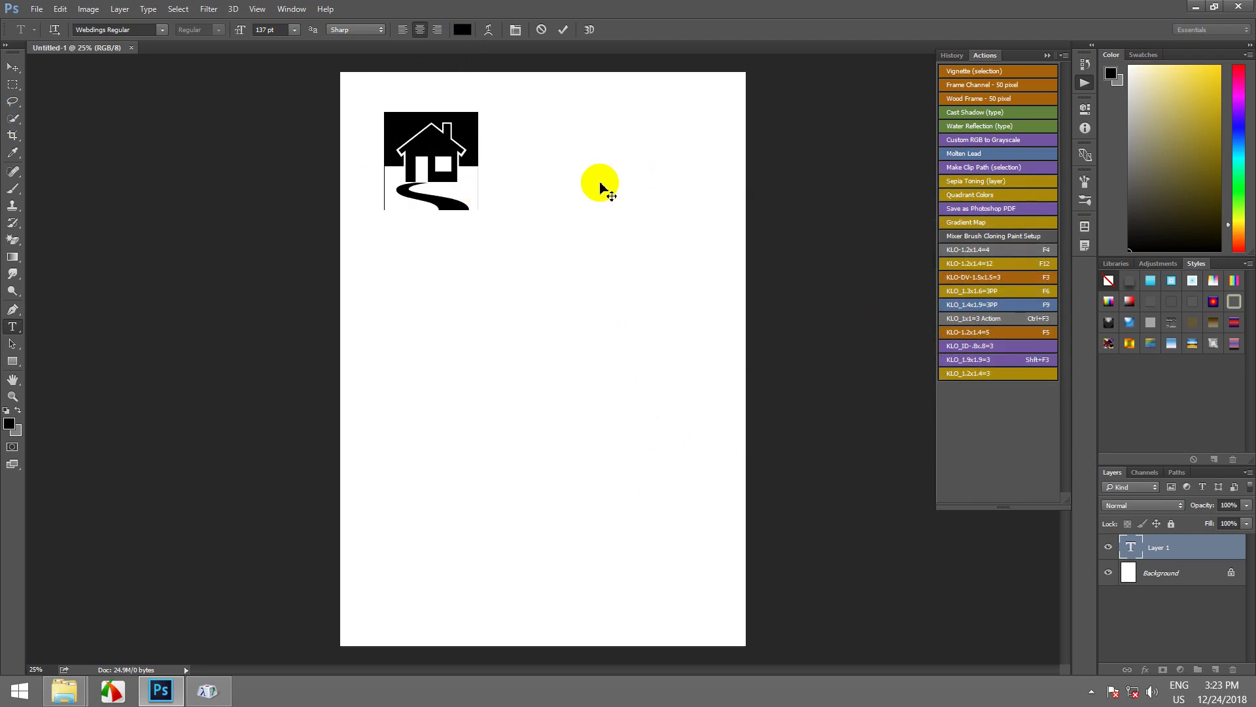
# - Enlarge the house symbol to nearly three times its size and move it to the middle of the page's upper half
pyautogui.click(401, 157)
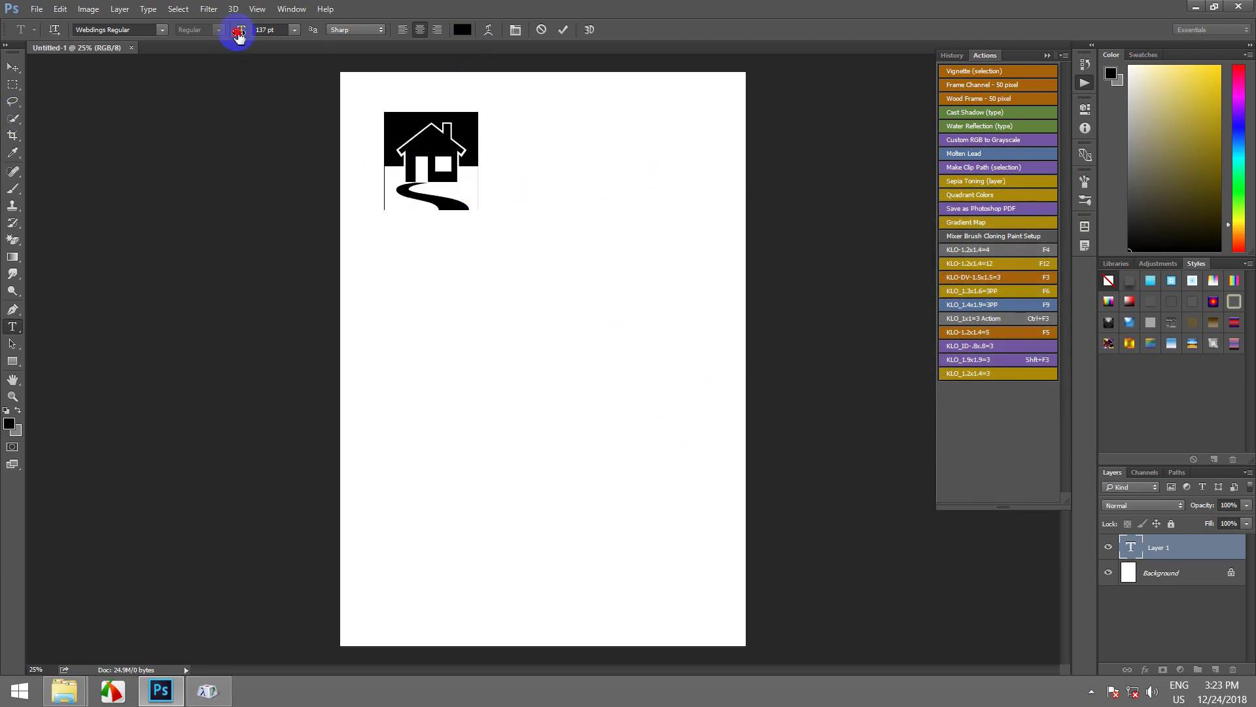
pyautogui.moveTo(241, 30); pyautogui.dragTo(409, 40)
pyautogui.click(13, 67)
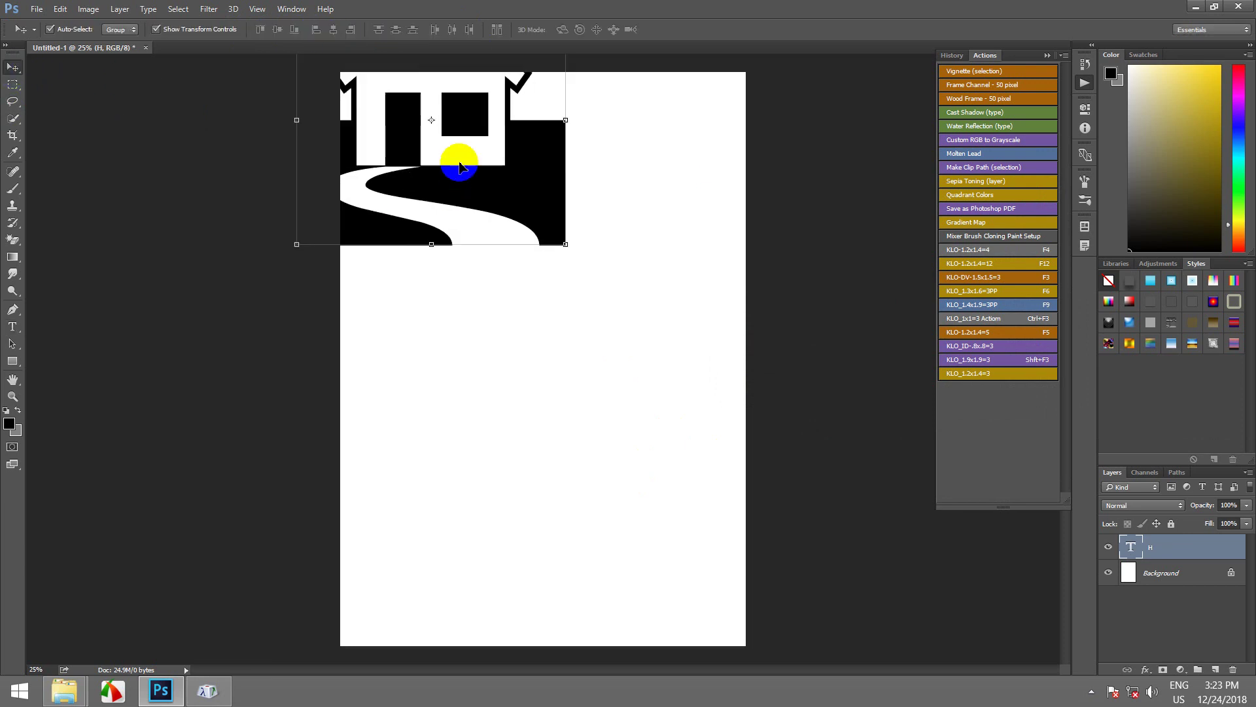
pyautogui.moveTo(457, 237); pyautogui.dragTo(554, 313)
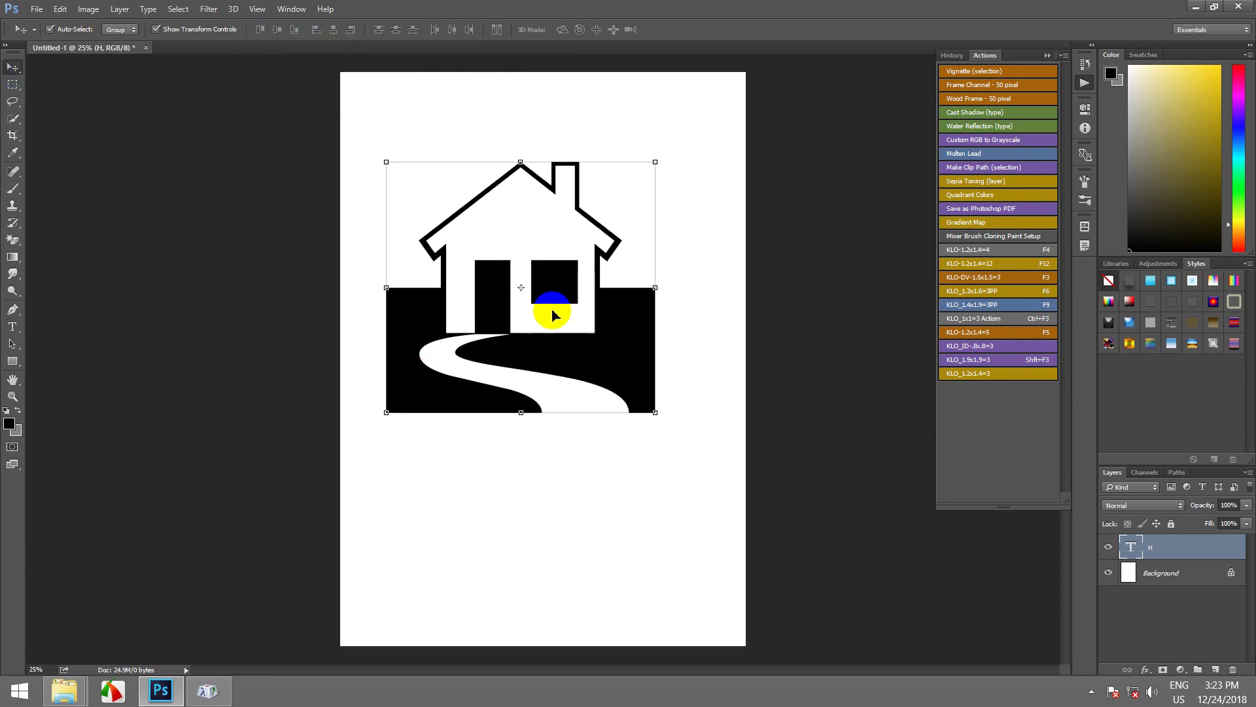
pyautogui.scroll(-1, 552, 287)
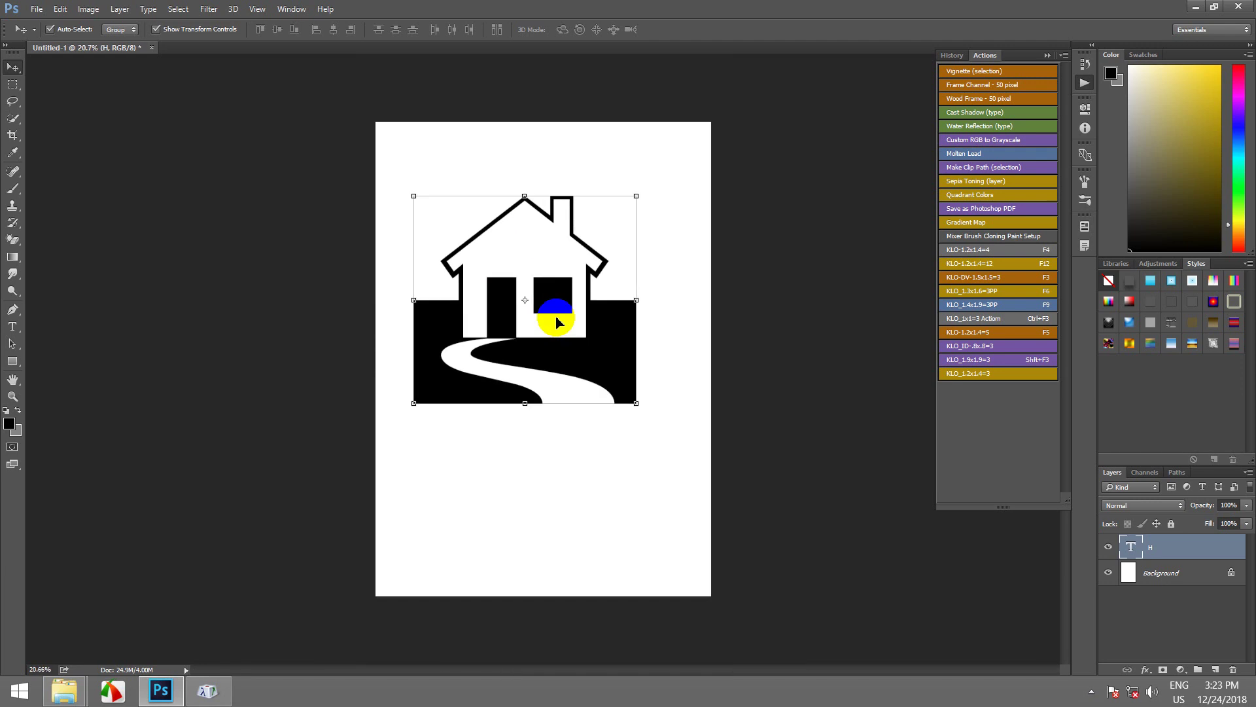
pyautogui.moveTo(576, 289); pyautogui.dragTo(603, 252)
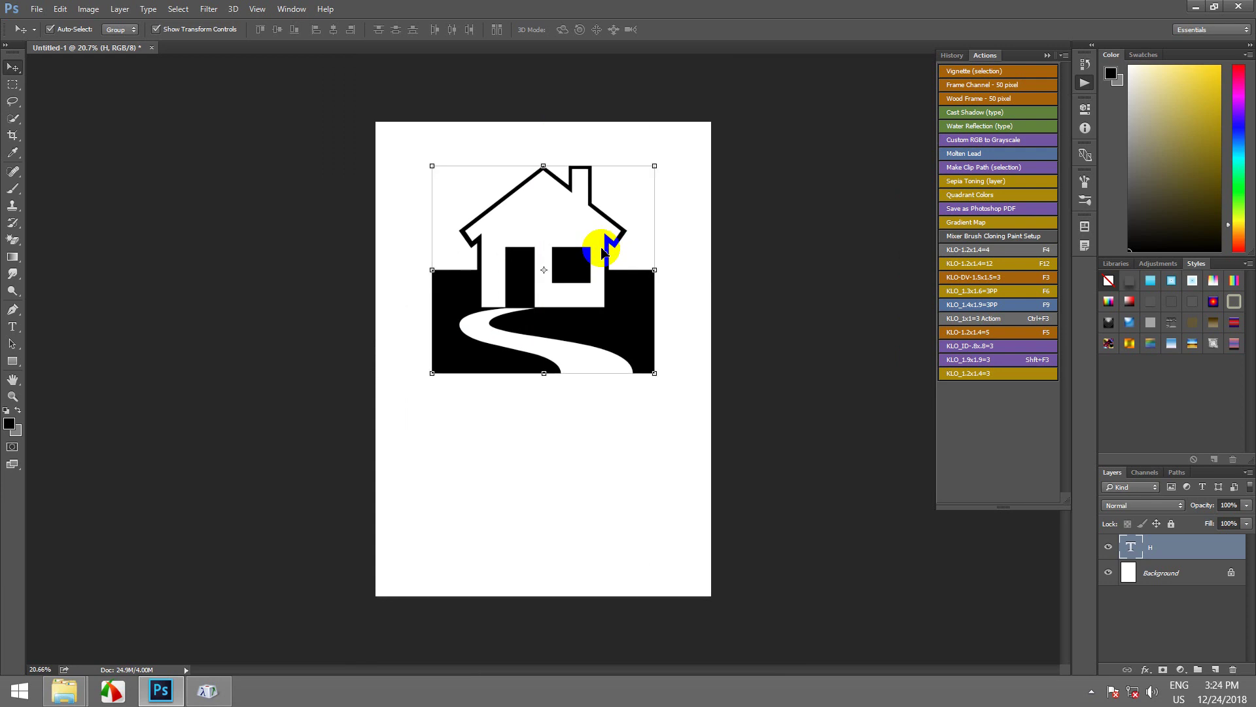
# - Define the house artwork as a brush preset named Home
pyautogui.click(59, 9)
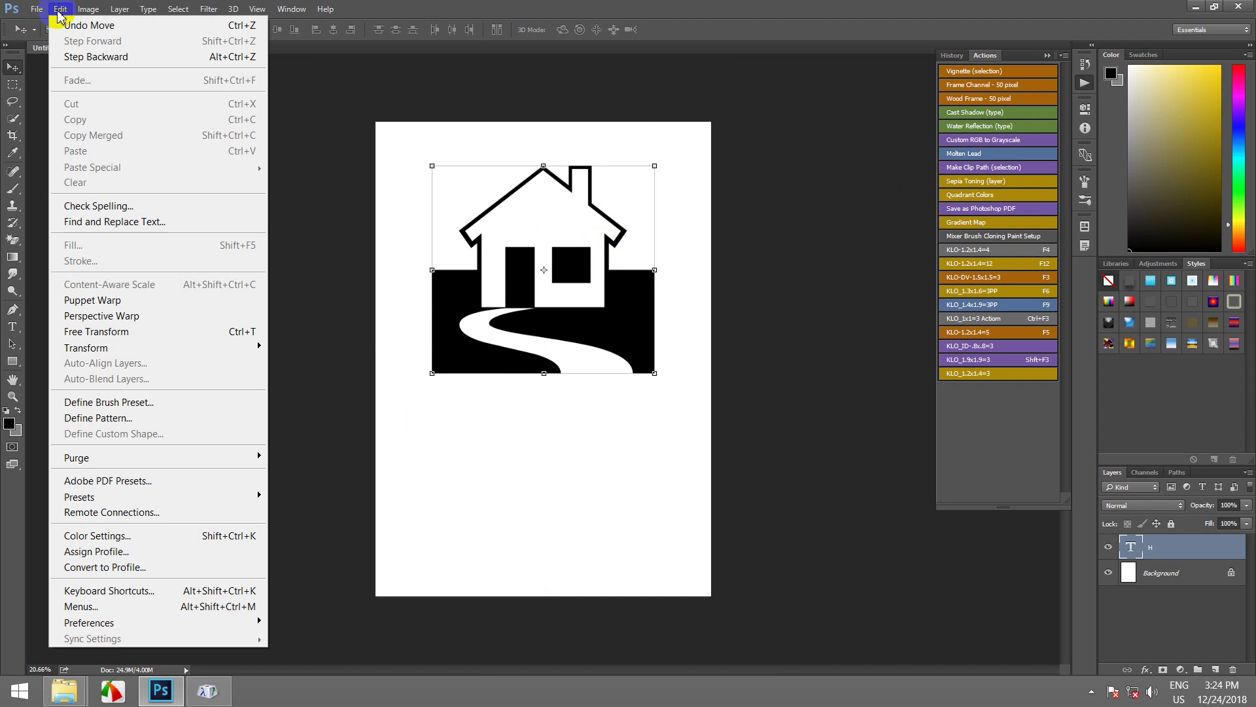
pyautogui.click(126, 402)
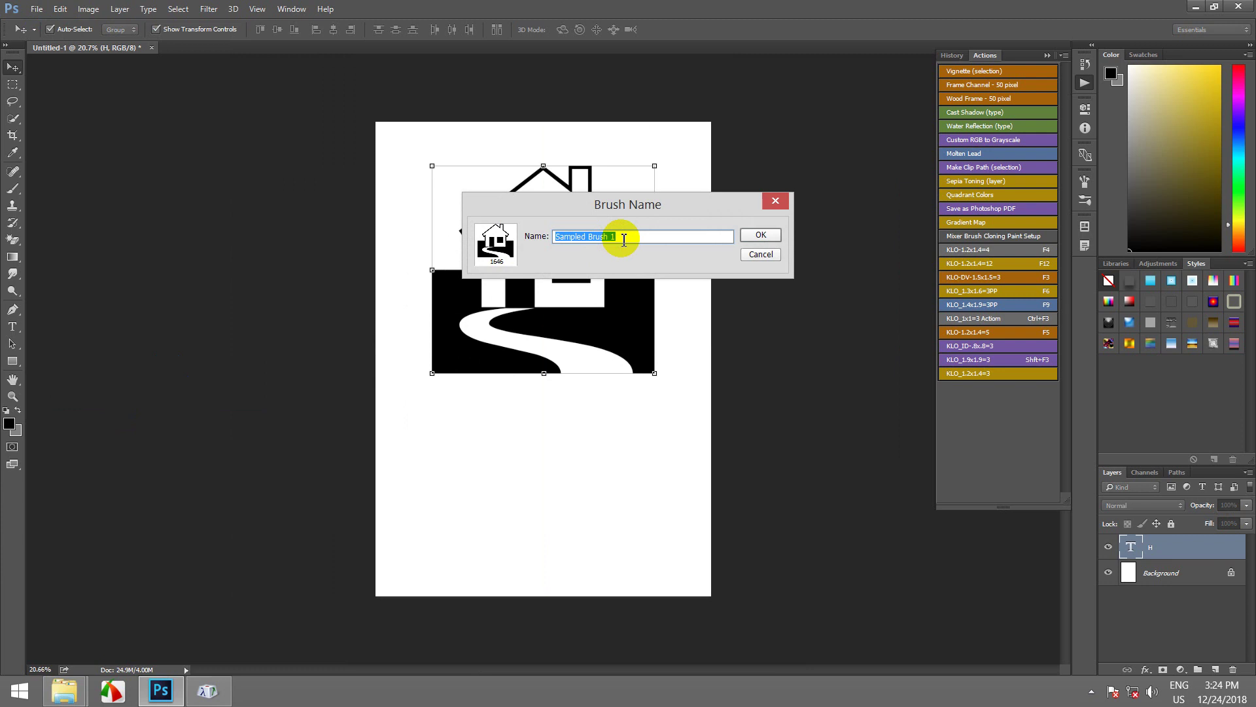
pyautogui.write('Home')
pyautogui.click(761, 237)
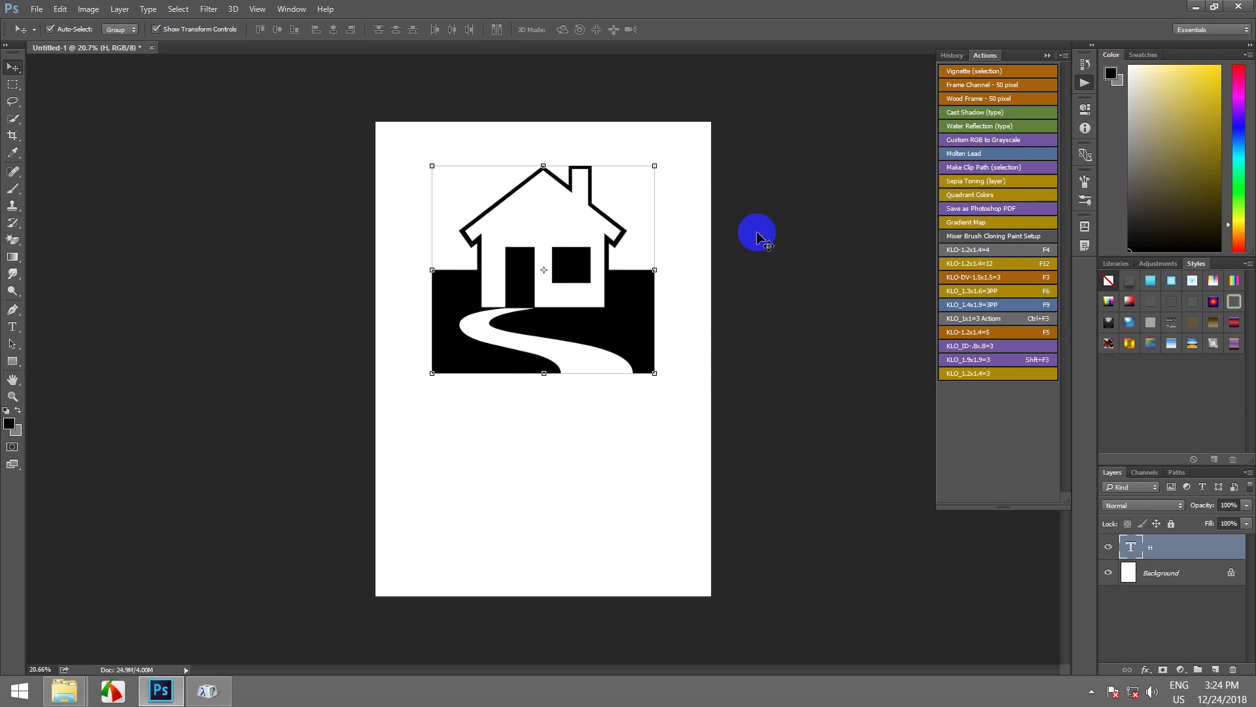
# - Delete the Background layer and shift the house slightly toward the page's upper left
pyautogui.click(1162, 575)
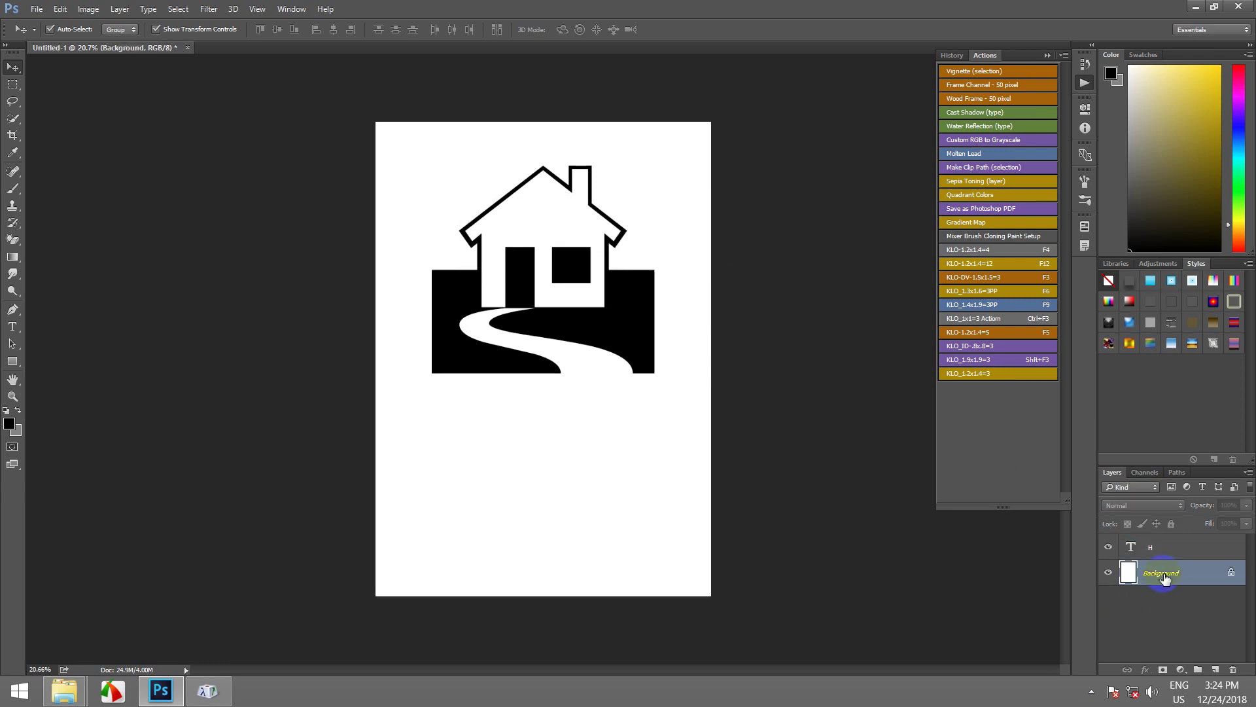
pyautogui.moveTo(1166, 576); pyautogui.dragTo(1232, 670)
pyautogui.click(492, 286)
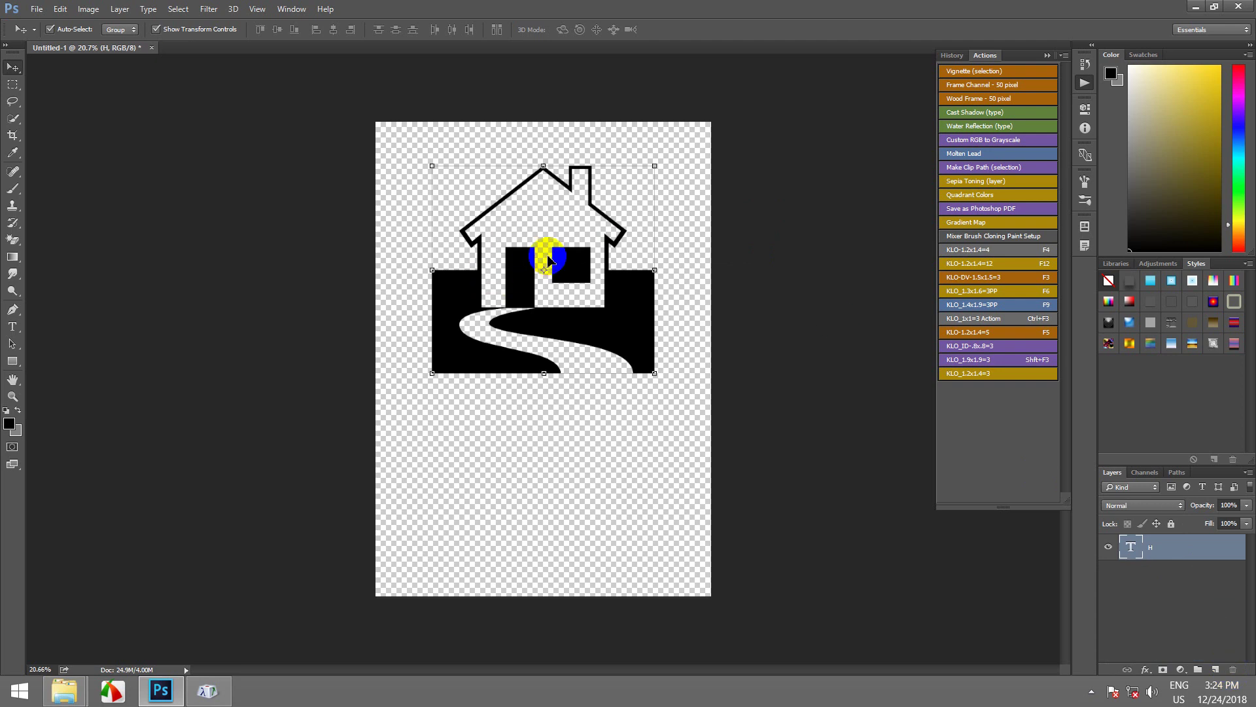
pyautogui.moveTo(569, 261); pyautogui.dragTo(562, 256)
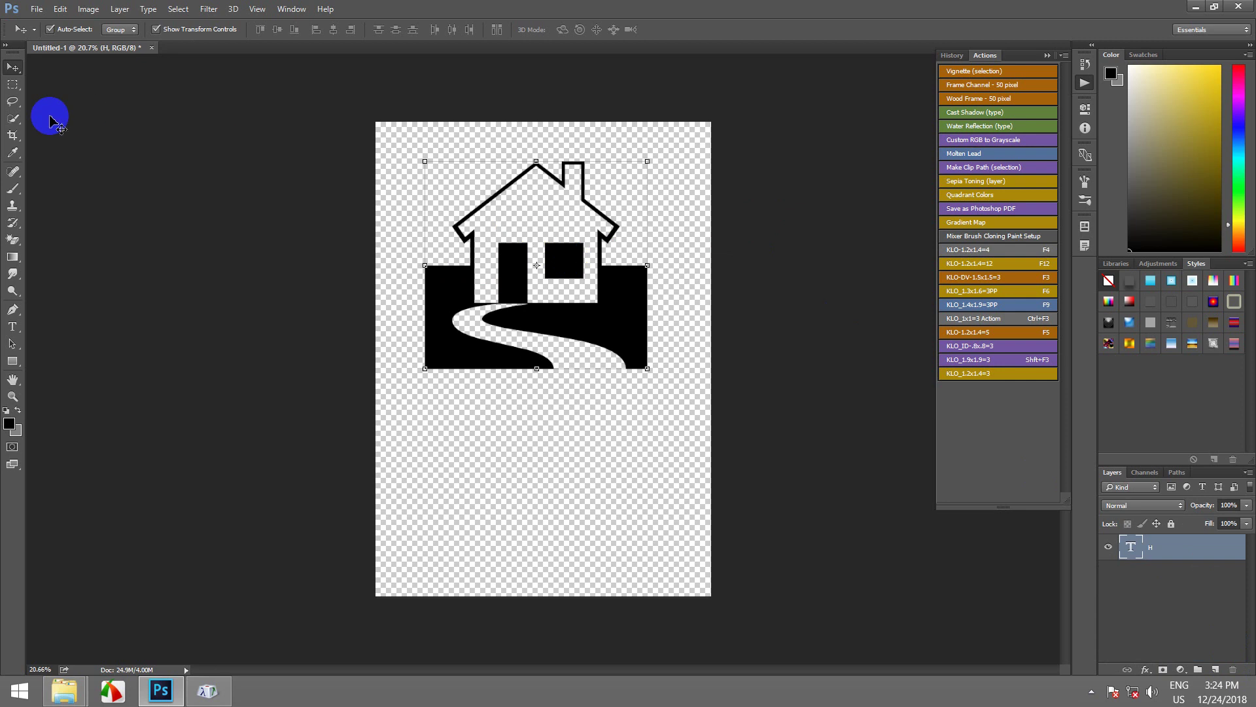
# - Set the Crop tool to a width of 8 in and a height of 8 in
pyautogui.click(13, 136)
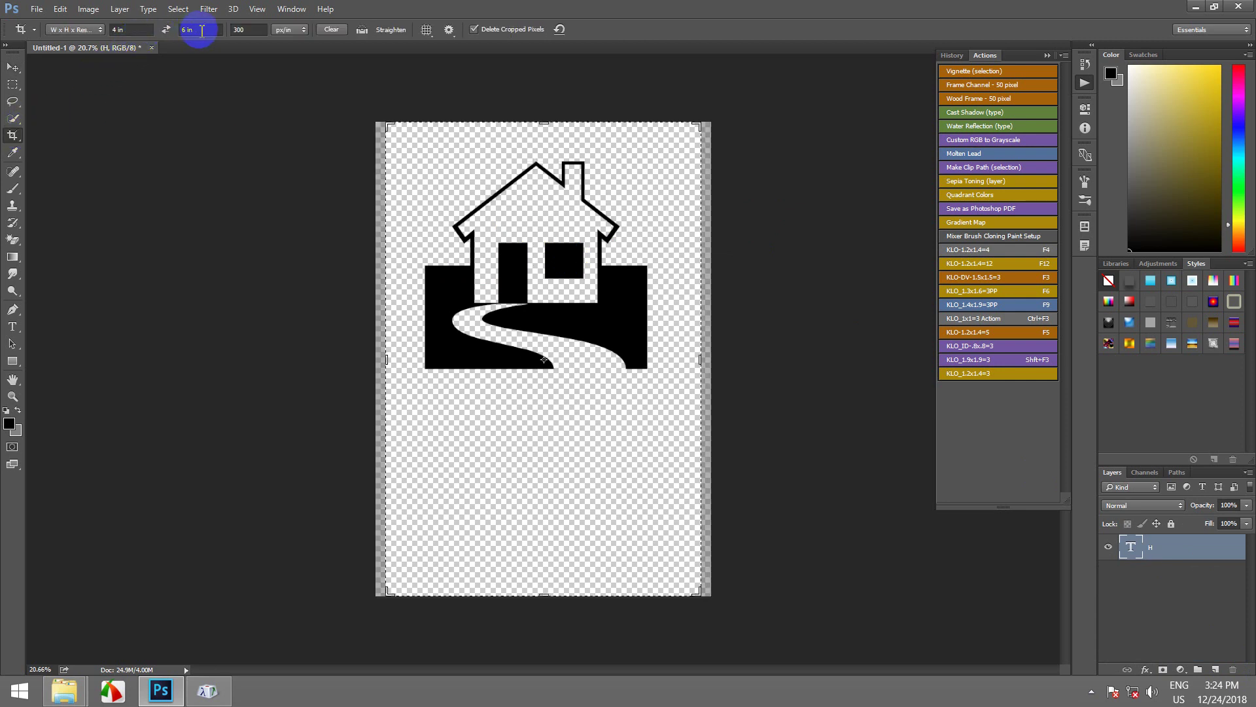
pyautogui.click(128, 29)
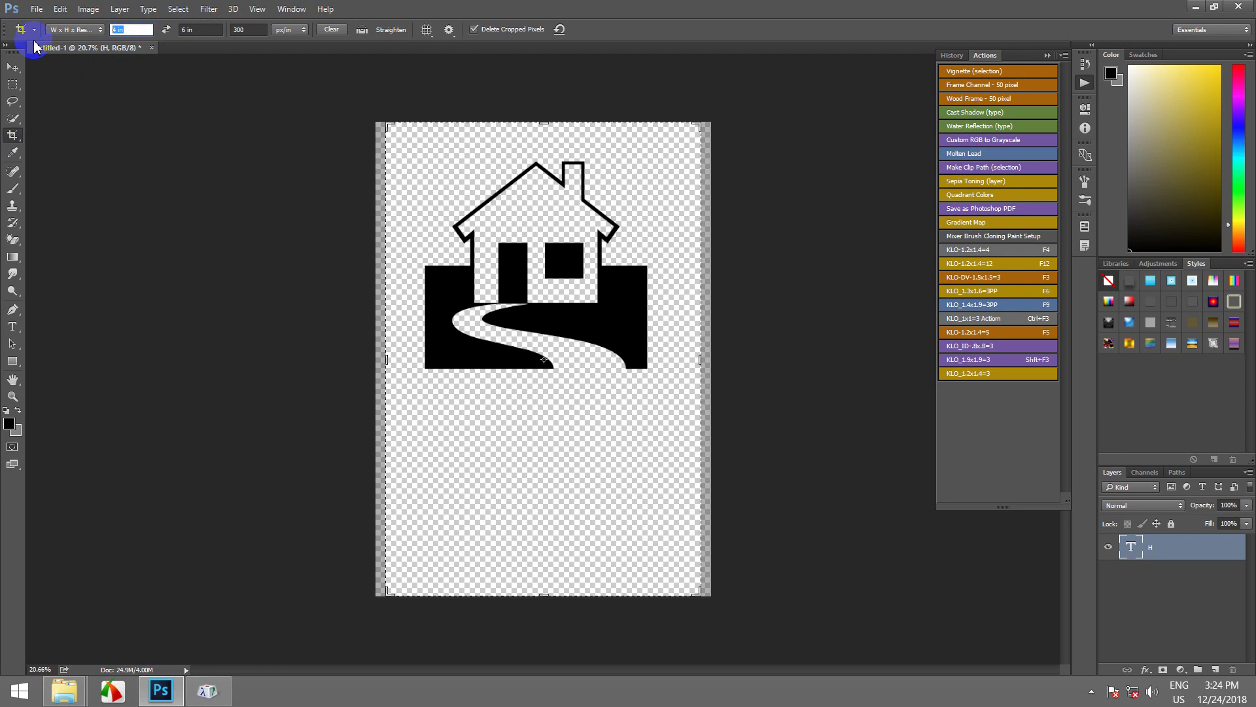
pyautogui.write('8')
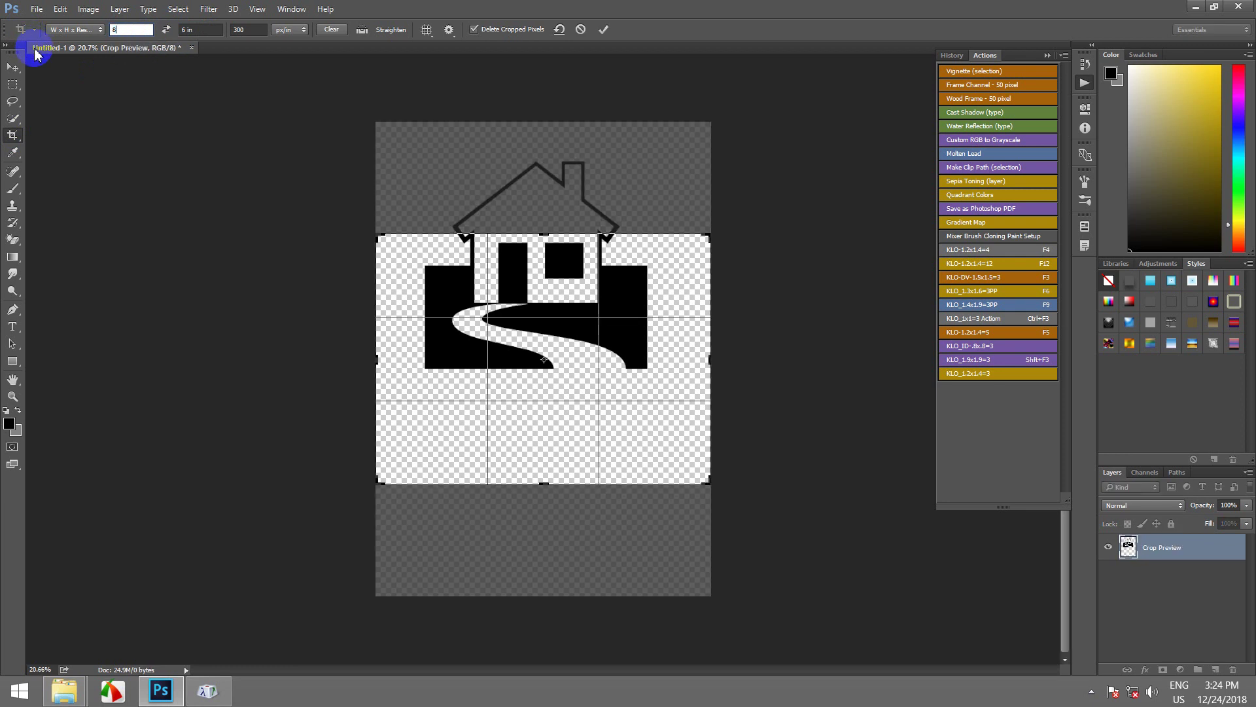
pyautogui.press('Tab')
pyautogui.write('8')
pyautogui.press('Tab')
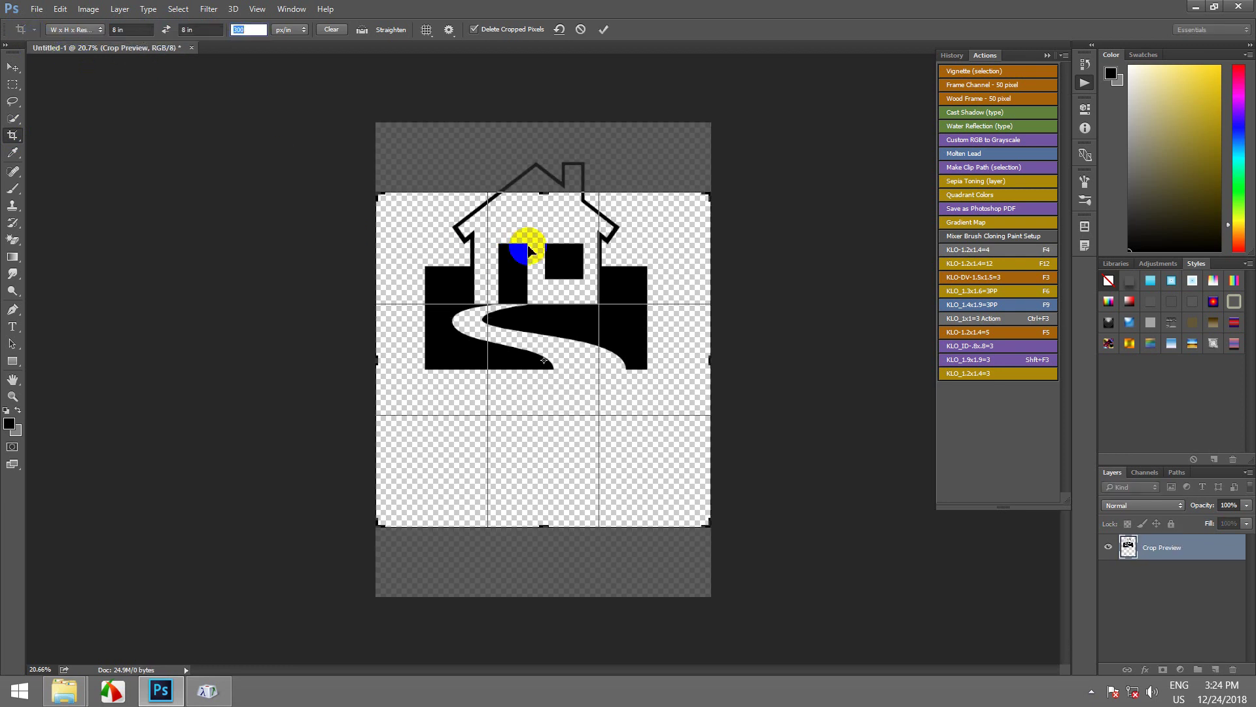
# - Fit the square crop frame closely around the whole house with a small margin and apply the crop
pyautogui.moveTo(524, 252); pyautogui.dragTo(530, 305)
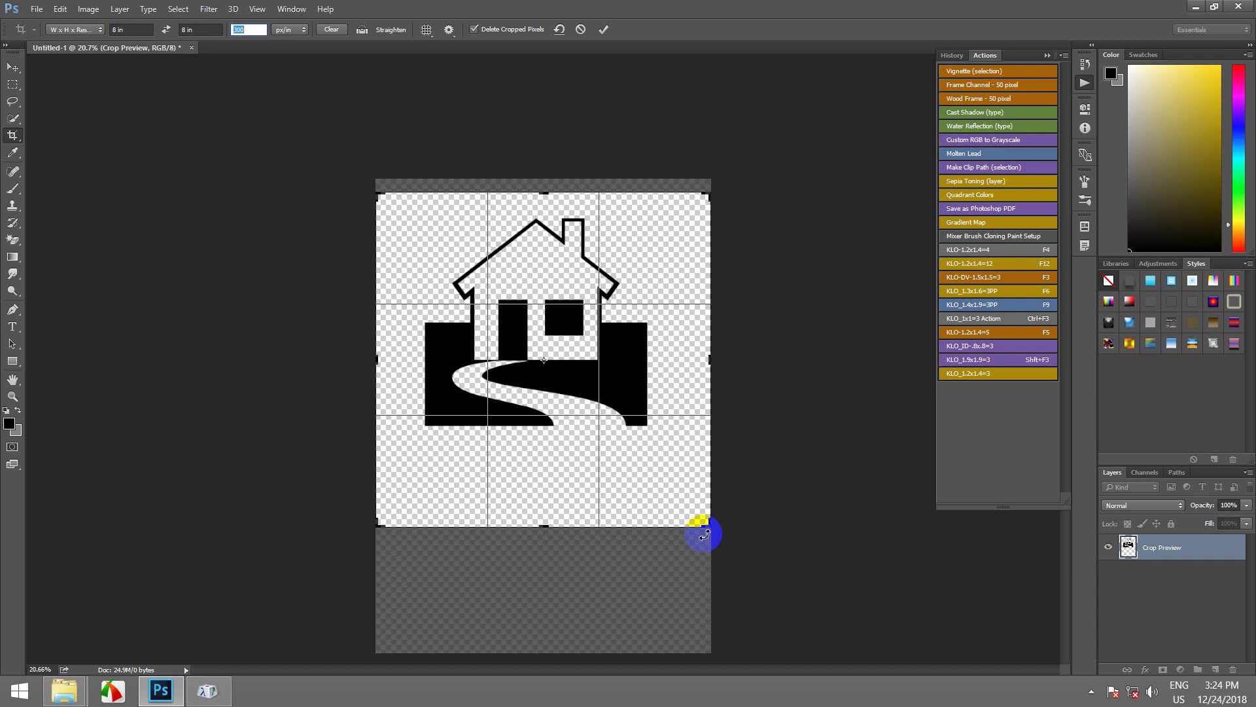
pyautogui.moveTo(709, 526); pyautogui.dragTo(699, 507)
pyautogui.moveTo(696, 489)
pyautogui.mouseDown()
pyautogui.moveTo(687, 483)
pyautogui.moveTo(685, 497)
pyautogui.mouseUp()
pyautogui.moveTo(402, 500); pyautogui.dragTo(411, 475)
pyautogui.moveTo(547, 237); pyautogui.dragTo(545, 239)
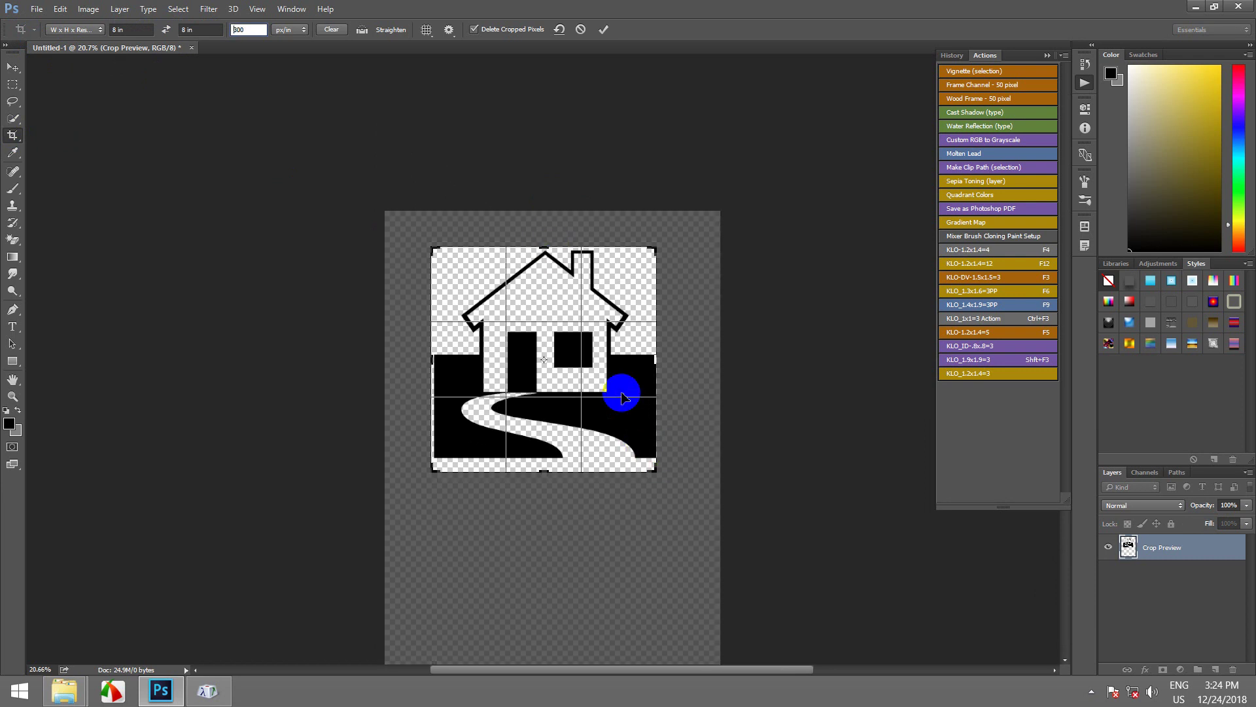
pyautogui.moveTo(651, 463); pyautogui.dragTo(662, 471)
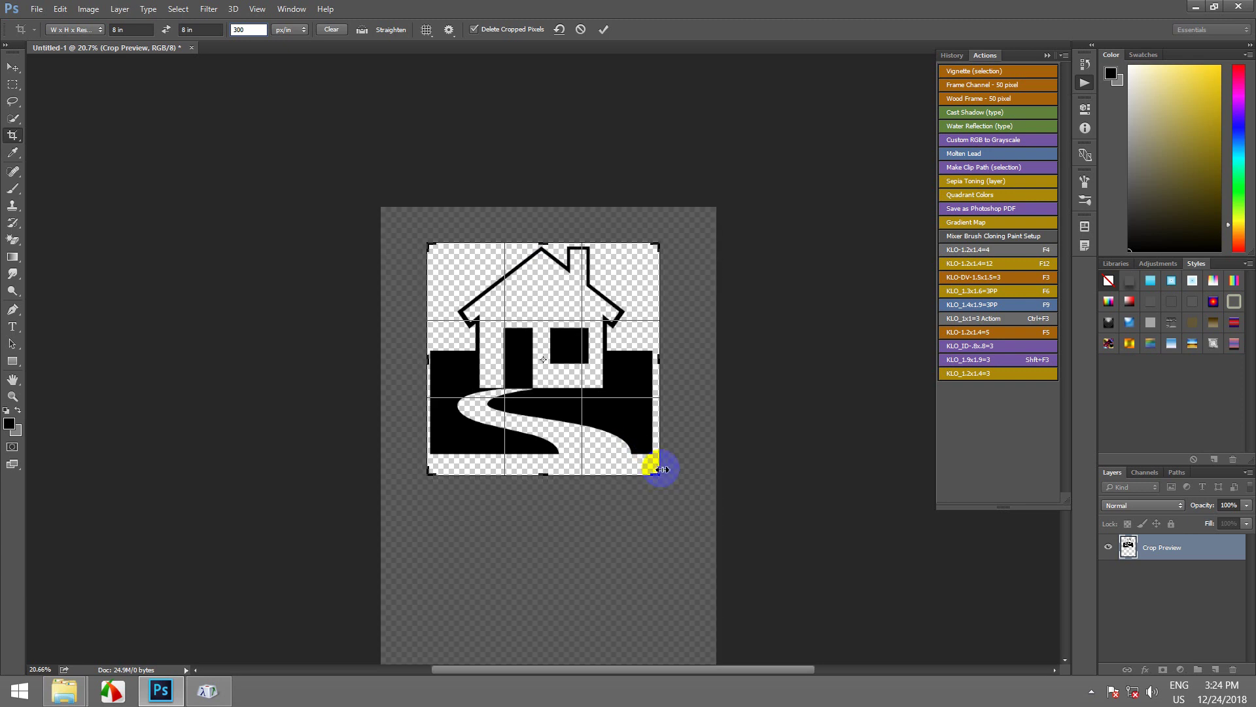
pyautogui.click(603, 29)
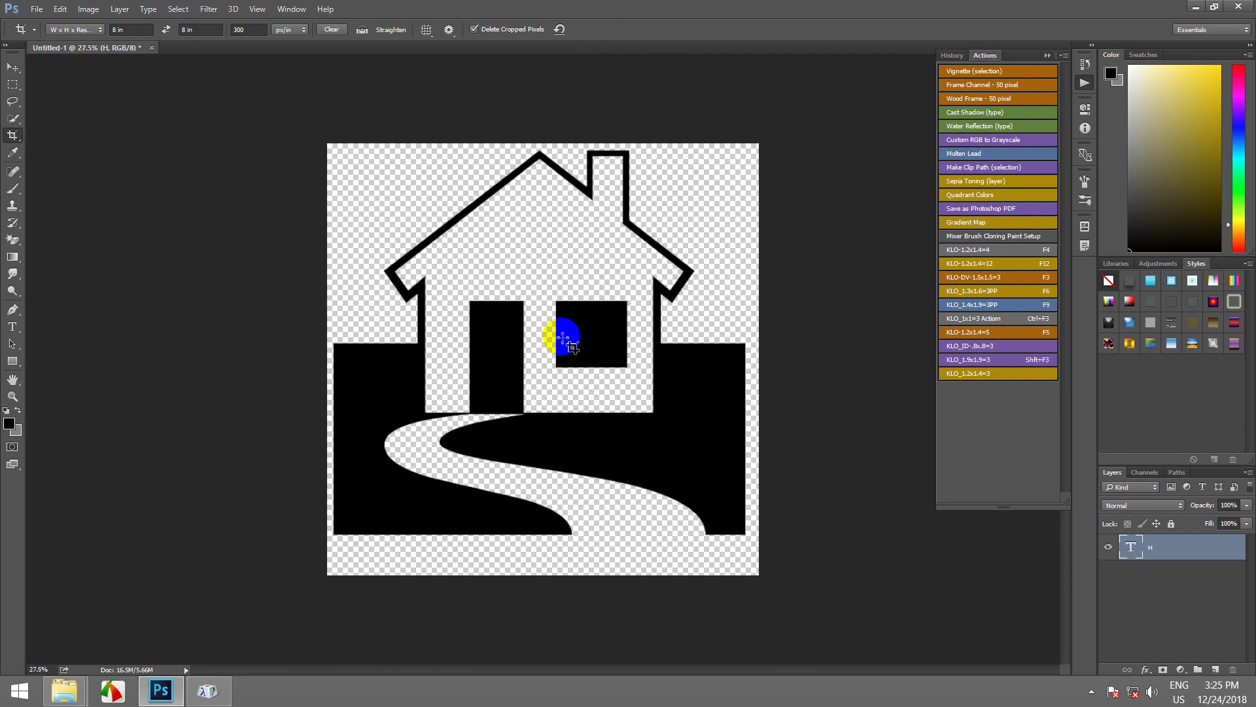
# - Define the cropped house artwork as a brush preset named Home 02
pyautogui.scroll(-1, 564, 337)
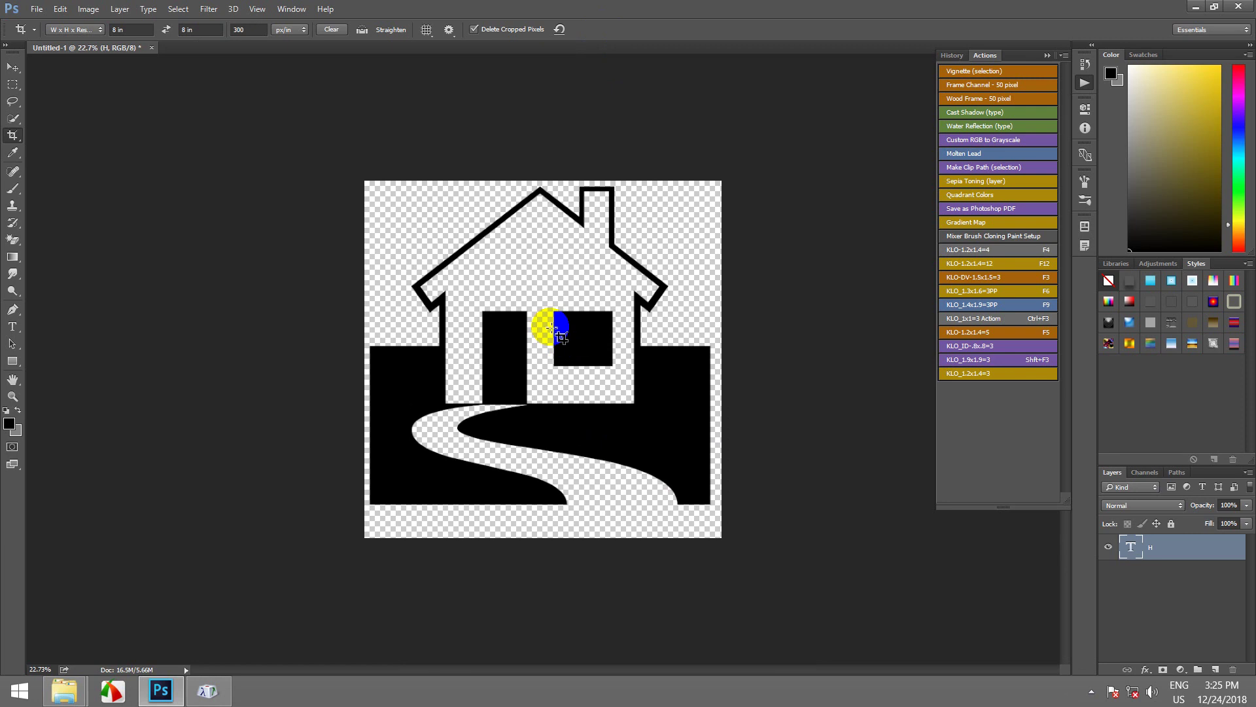
pyautogui.click(59, 8)
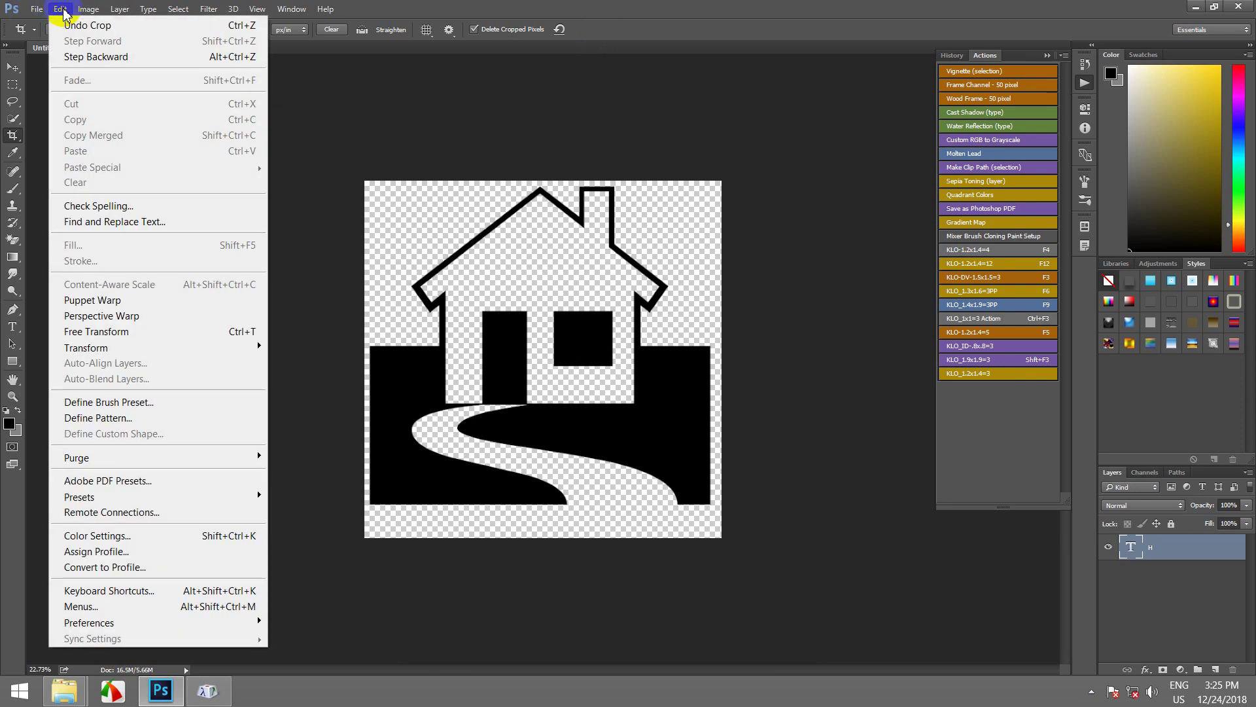
pyautogui.click(125, 402)
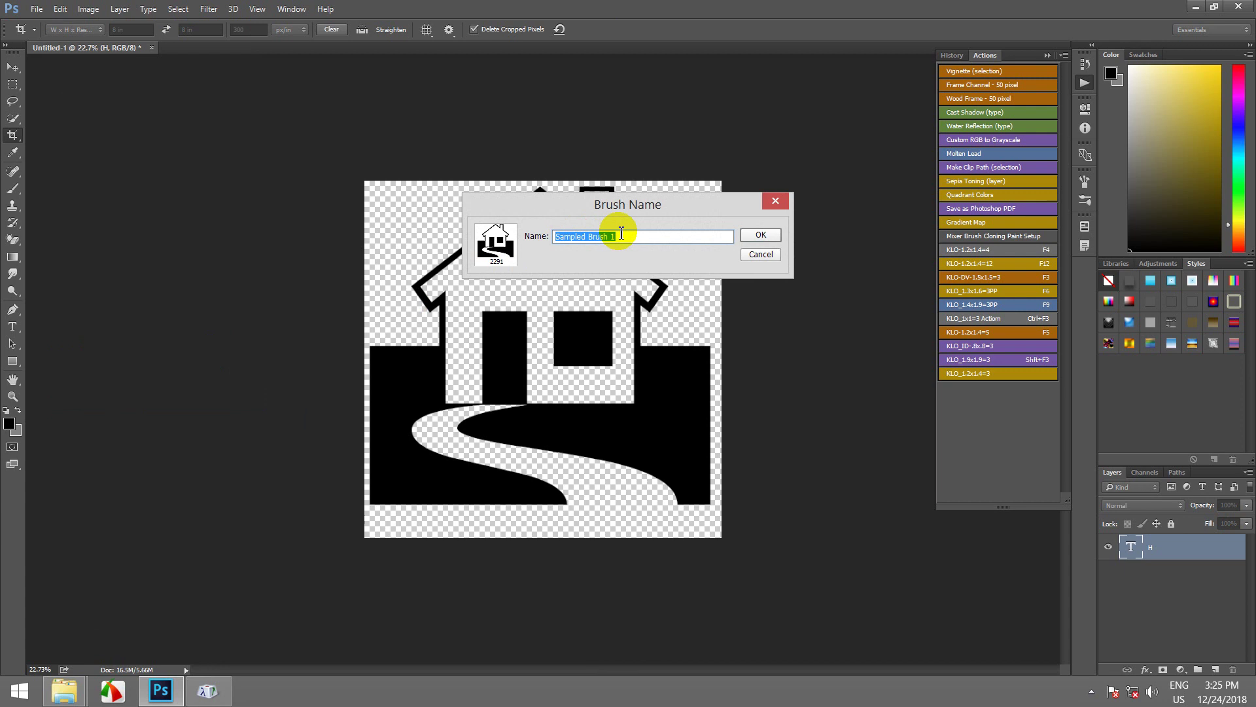
pyautogui.write('Home 02')
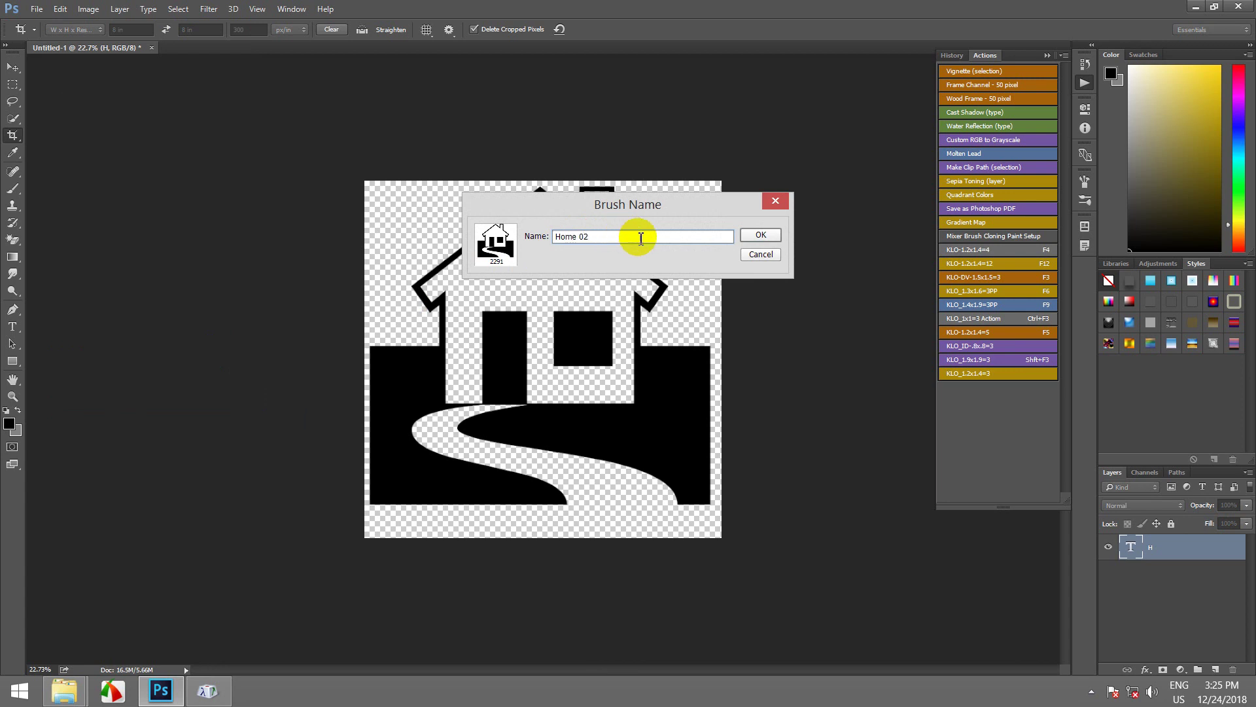
pyautogui.click(754, 235)
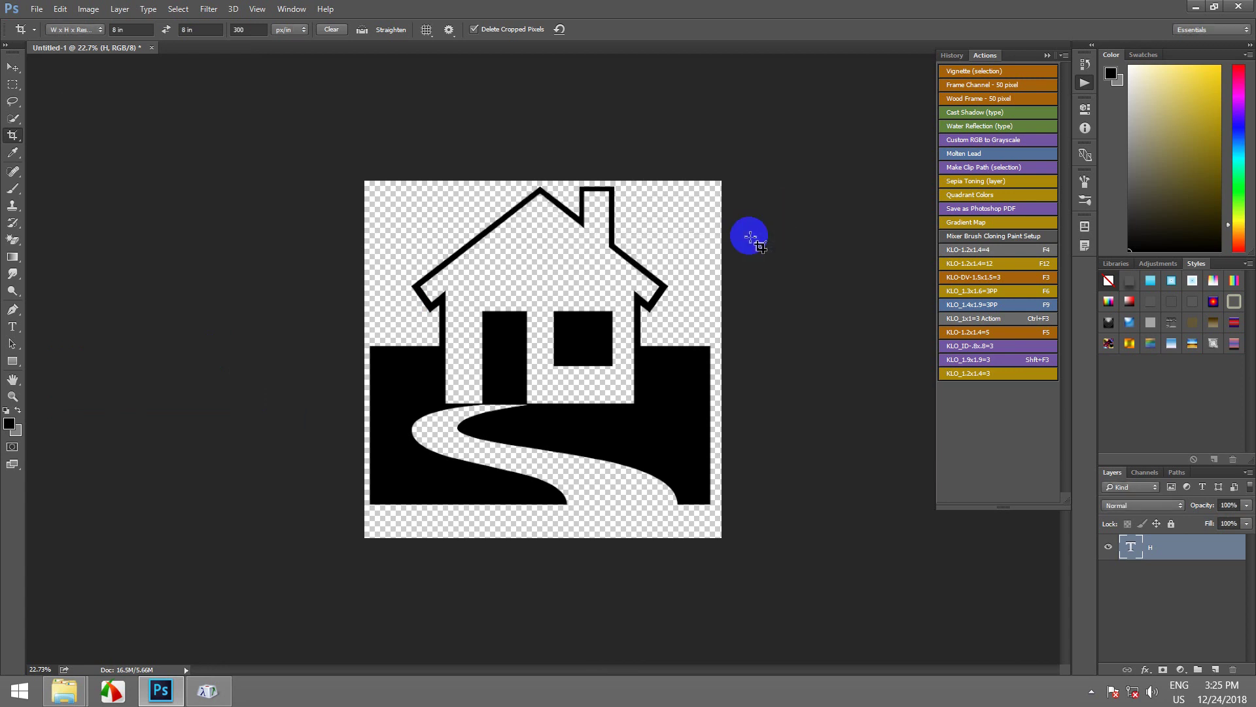
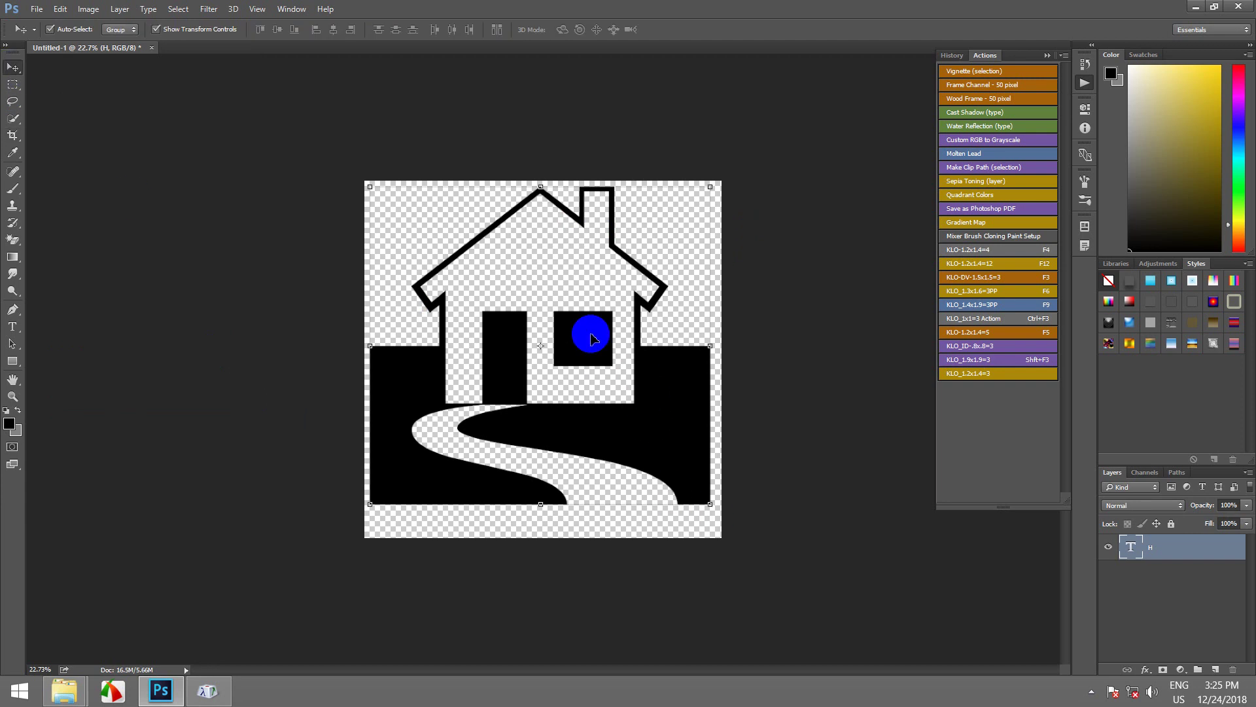
# - With the Brush tool, start saving the current brush set to a file and browse to the Plugins folder
pyautogui.click(12, 189)
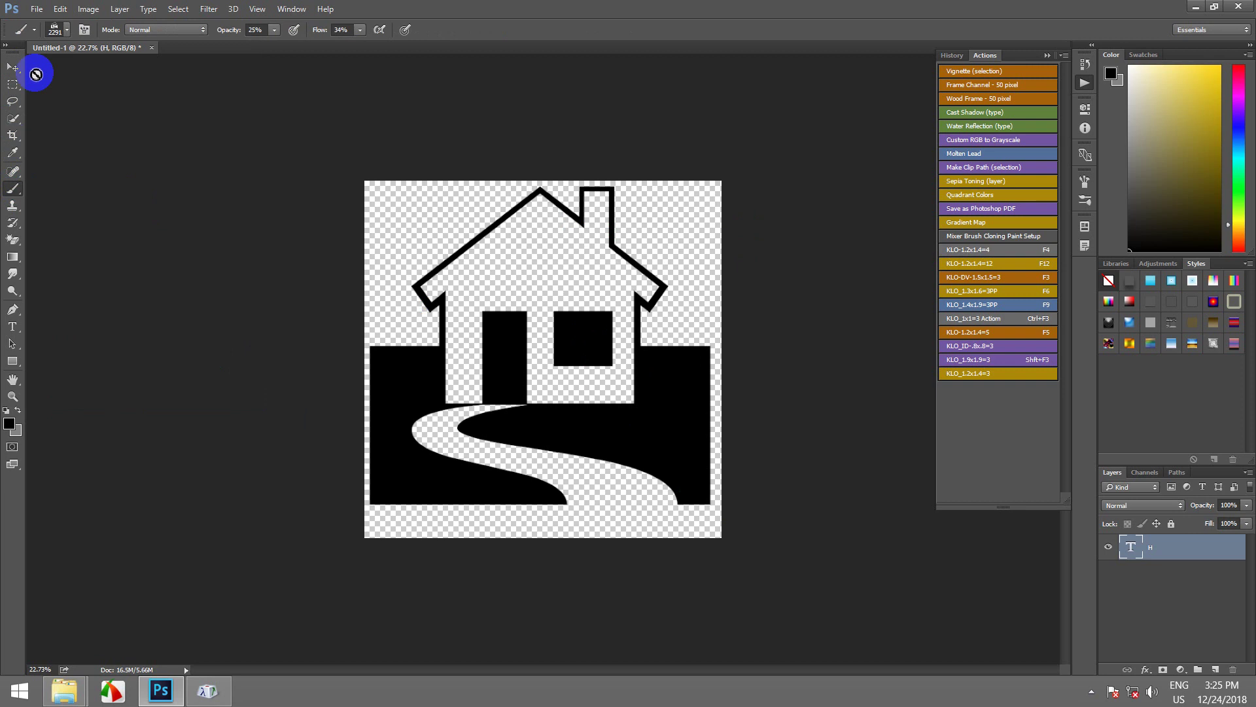
pyautogui.click(66, 29)
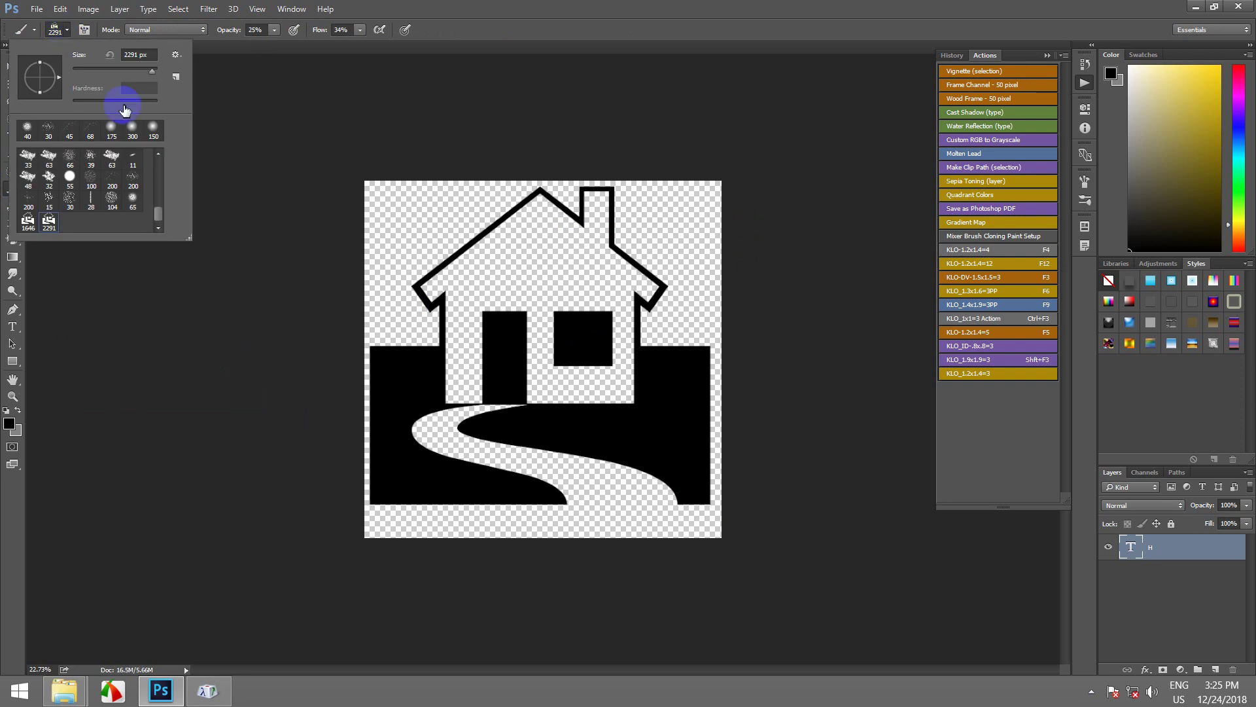
pyautogui.click(177, 56)
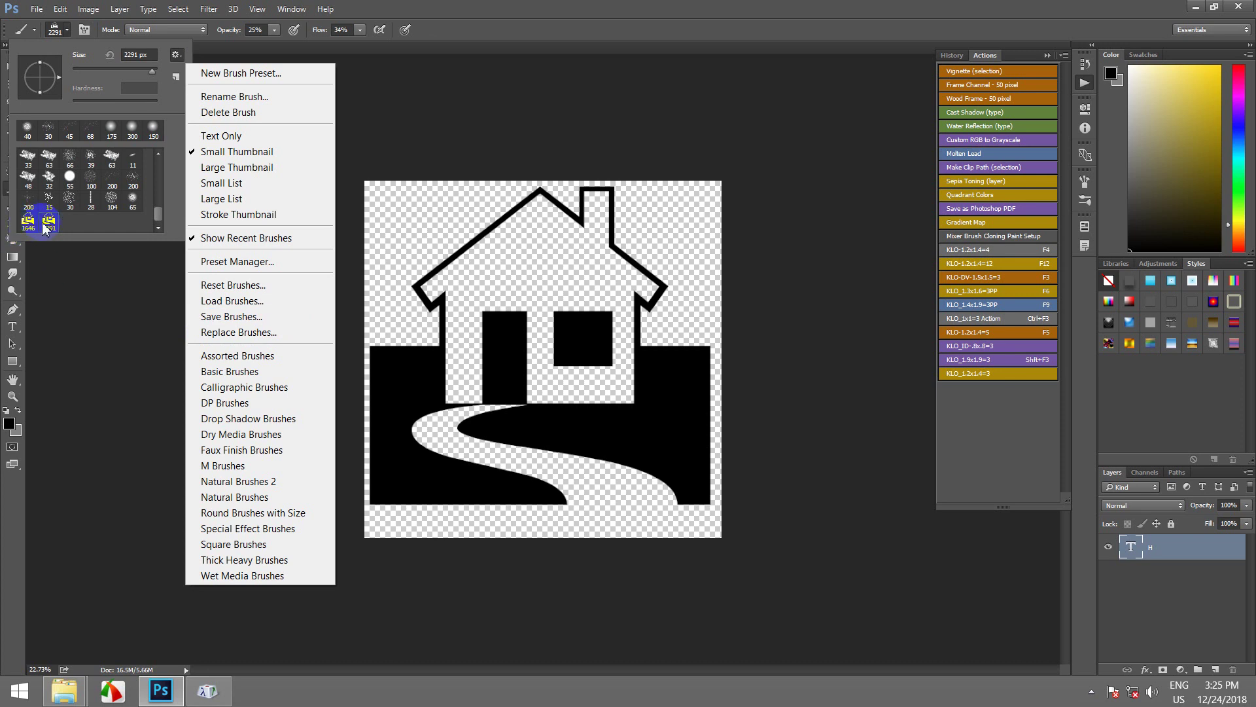
pyautogui.click(250, 318)
pyautogui.moveTo(253, 50); pyautogui.dragTo(598, 106)
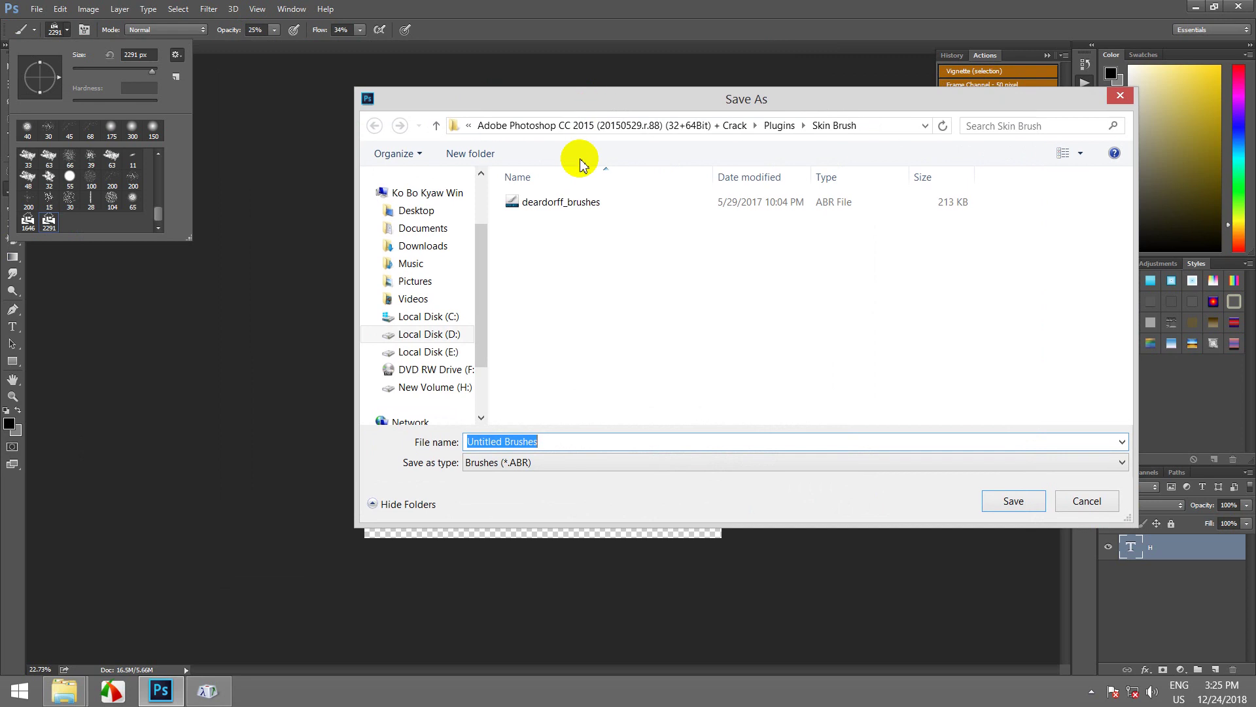
pyautogui.click(437, 126)
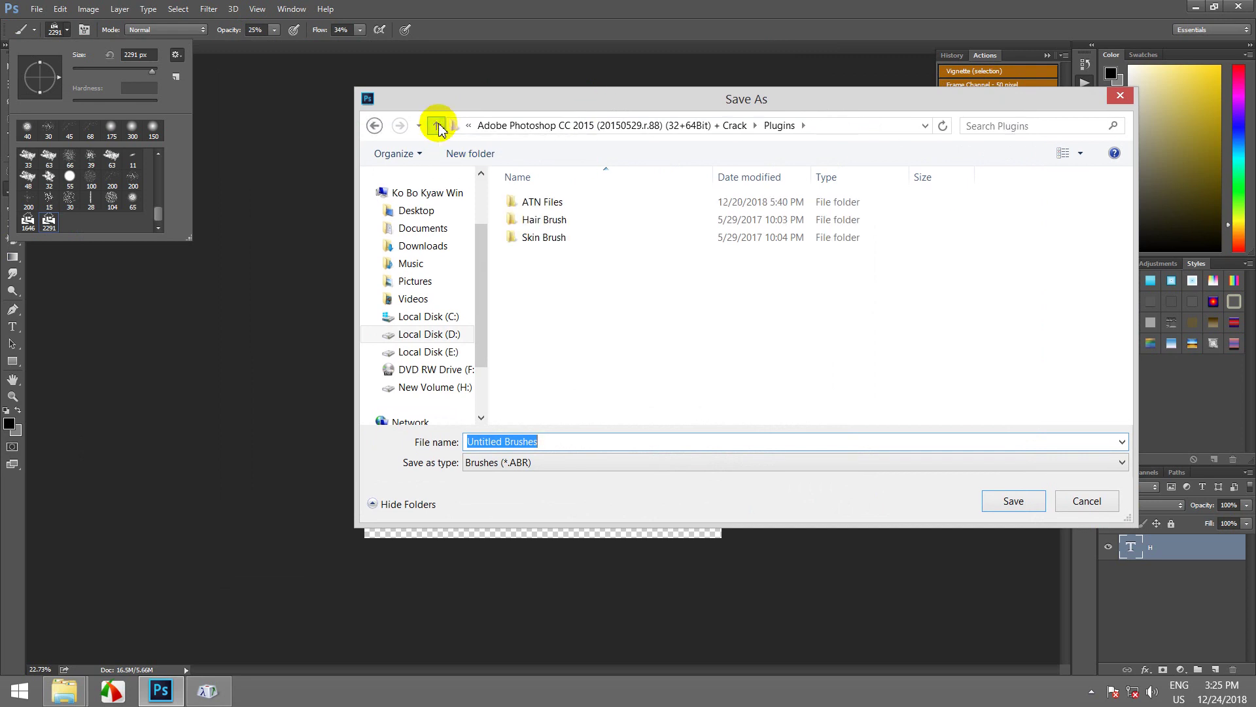
pyautogui.click(437, 126)
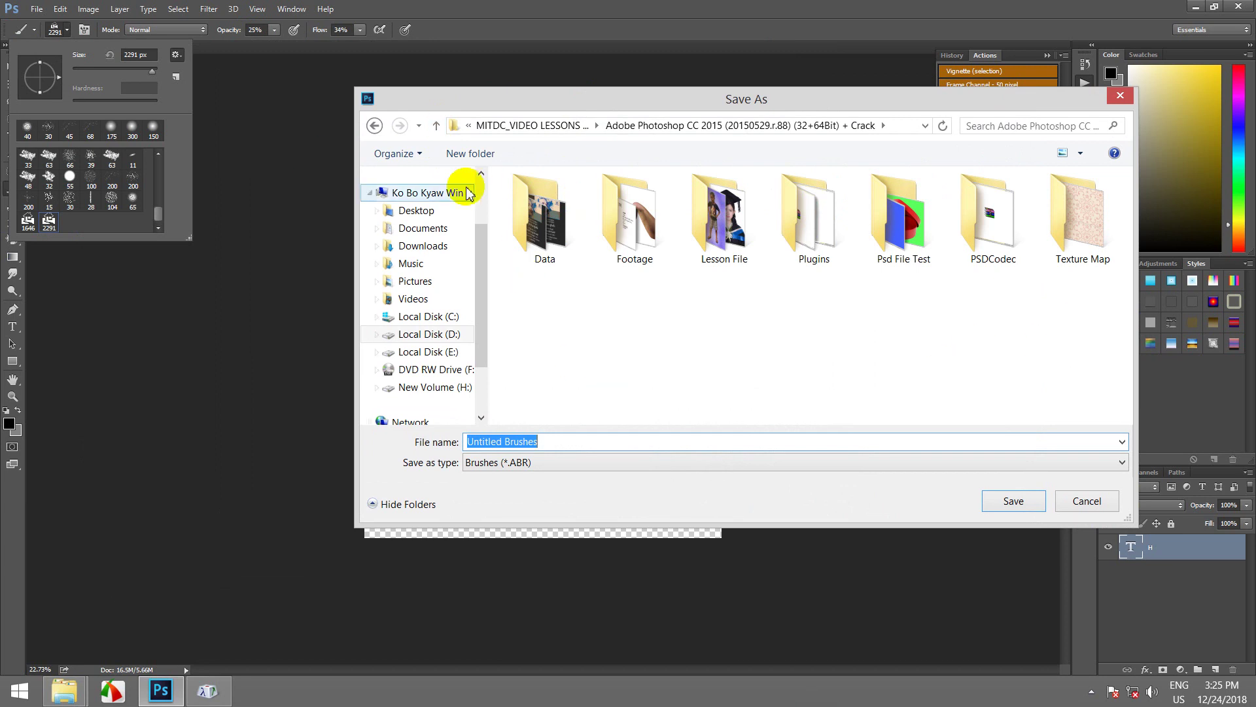
pyautogui.doubleClick(811, 215)
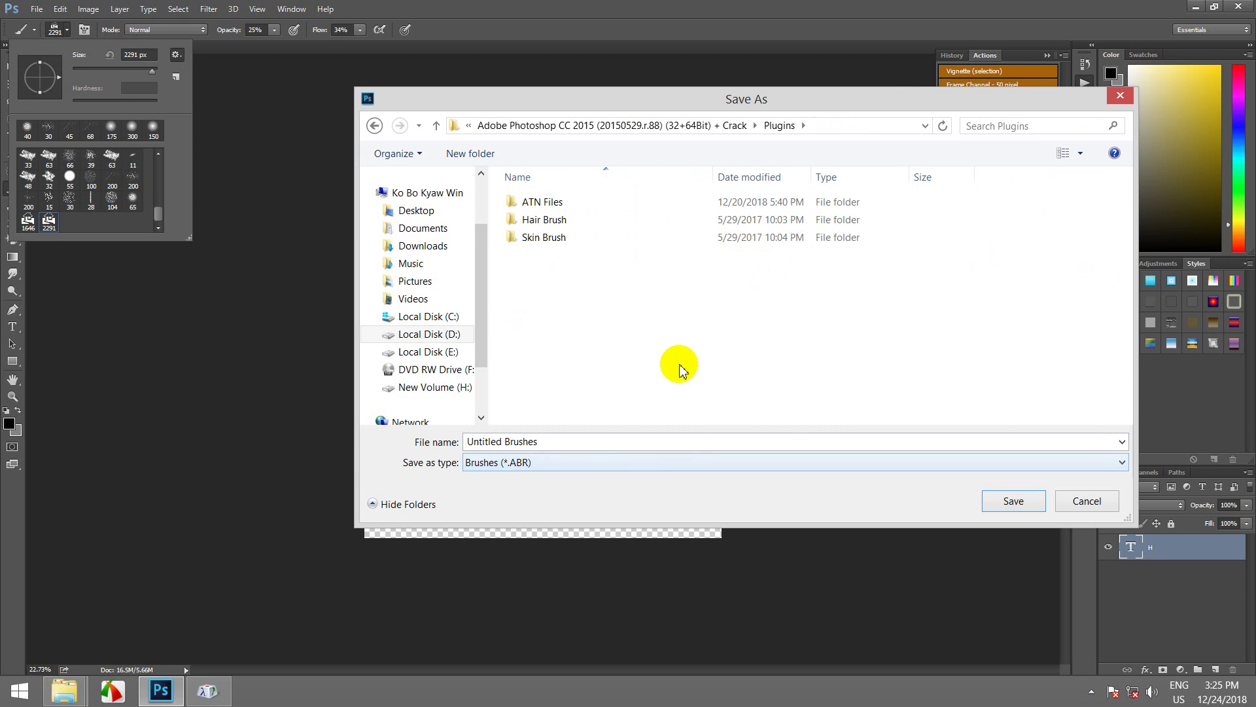
# - Create a new folder named MITDC_Brush inside the Plugins folder
pyautogui.rightClick(643, 347)
pyautogui.moveTo(729, 483)
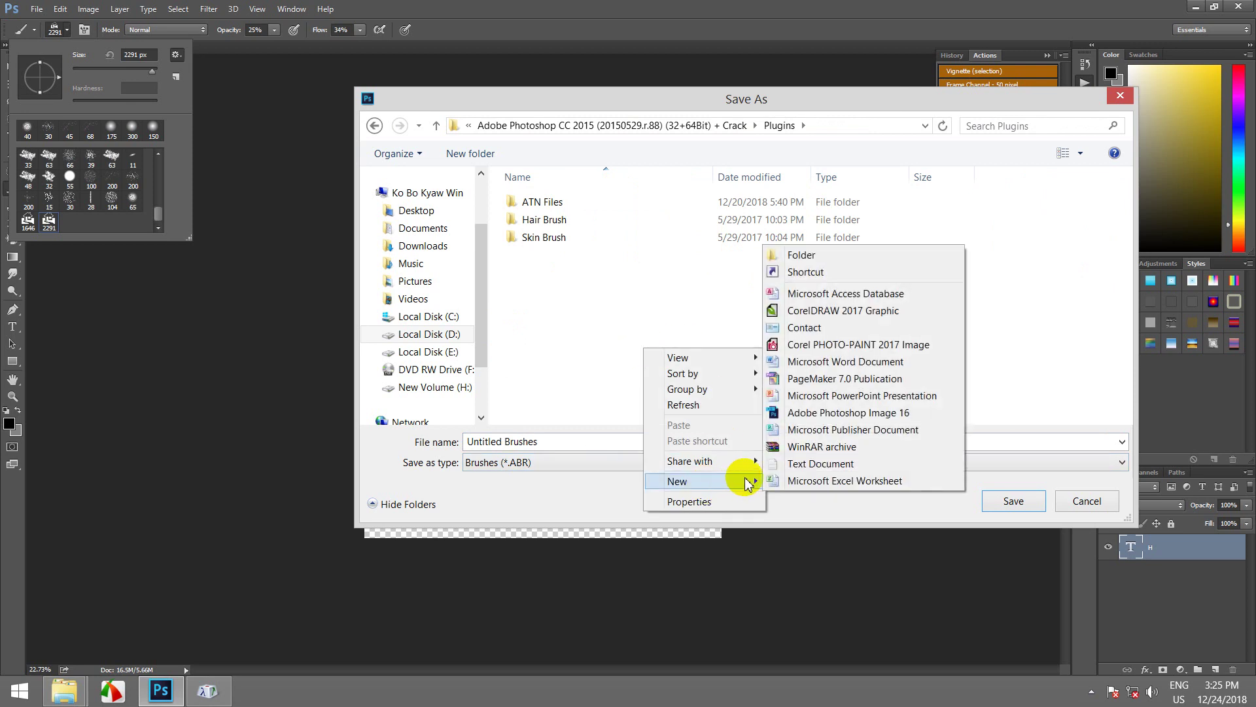
pyautogui.click(799, 247)
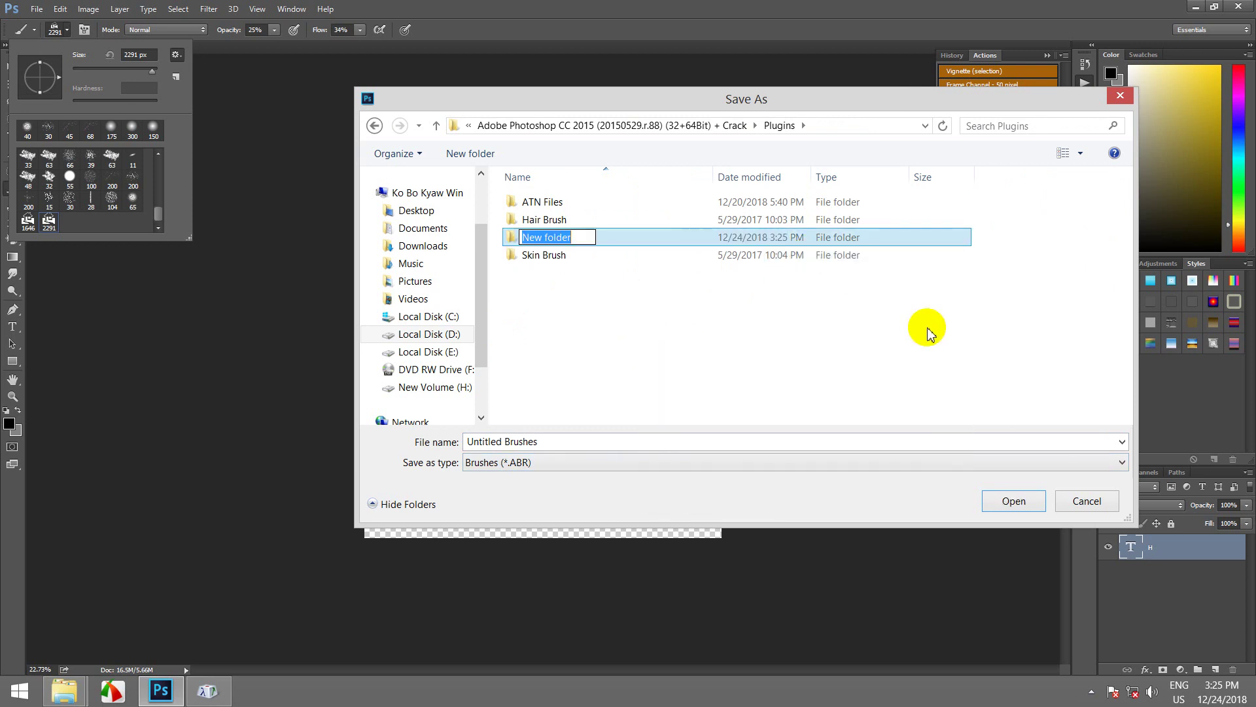
pyautogui.write('MITDC_Brush')
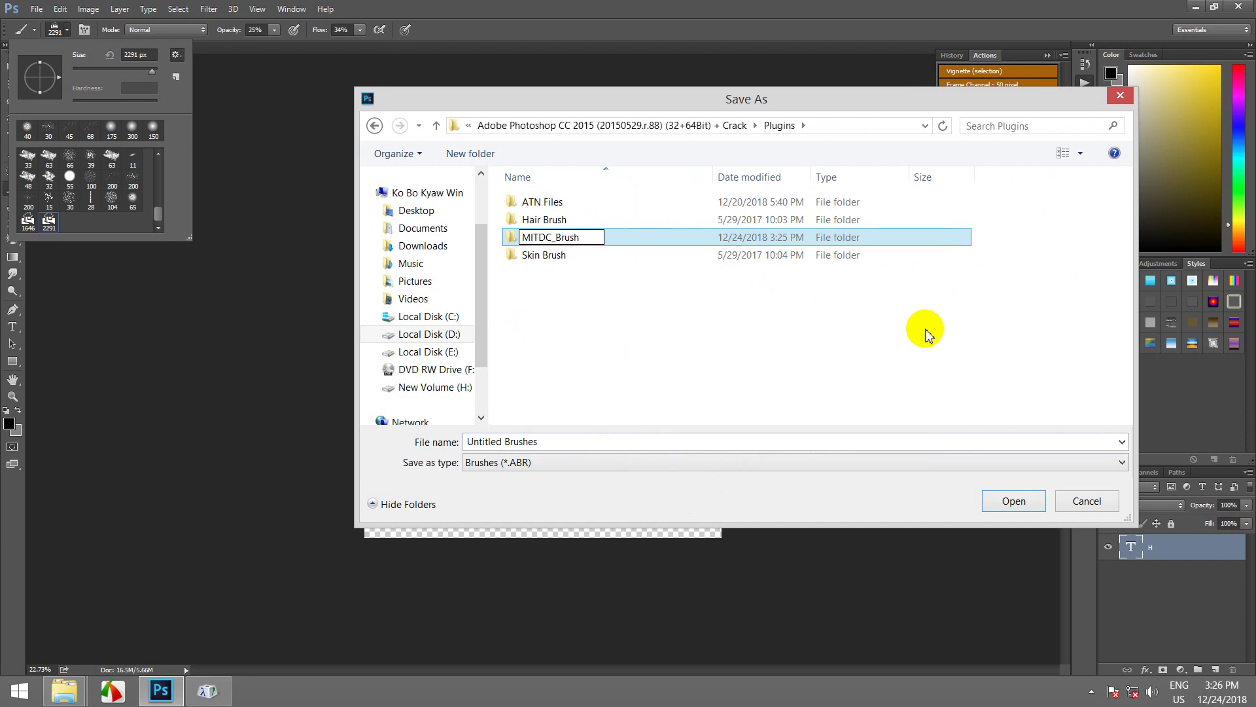
pyautogui.click(612, 312)
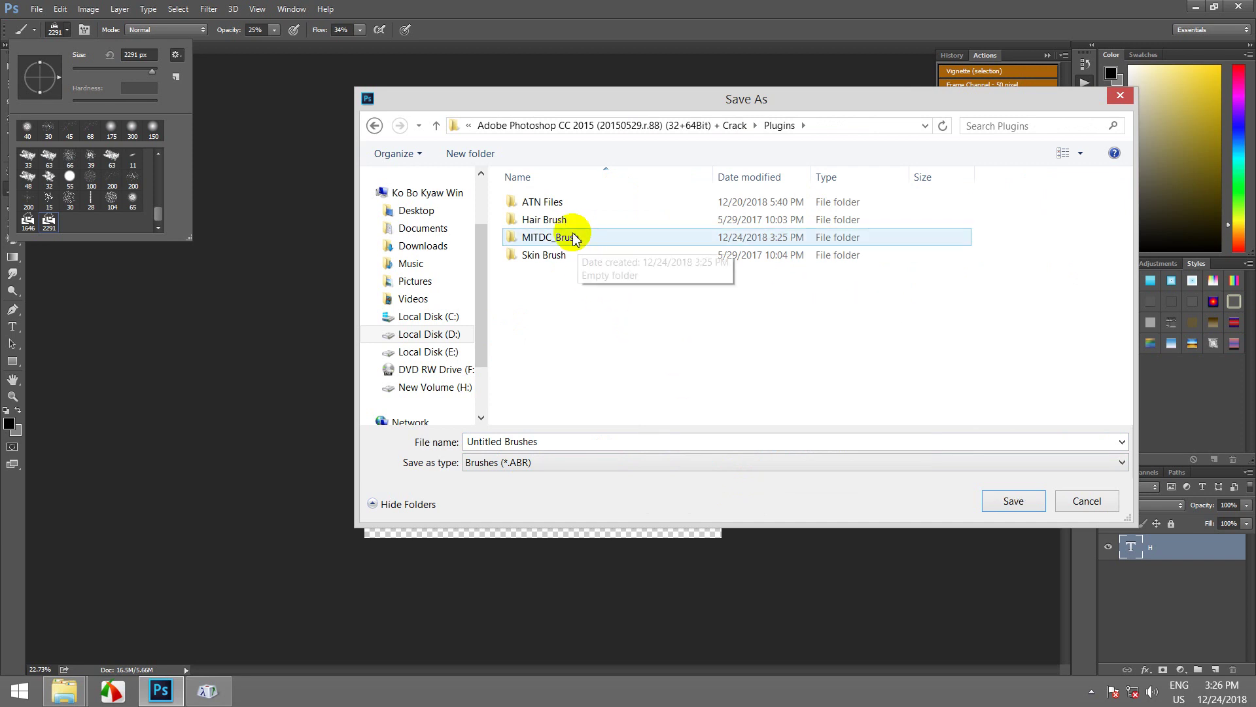
# - Save the brush set as Home 01 in the MITDC_Brush folder and close the brush picker
pyautogui.doubleClick(568, 240)
pyautogui.moveTo(482, 441); pyautogui.dragTo(551, 440)
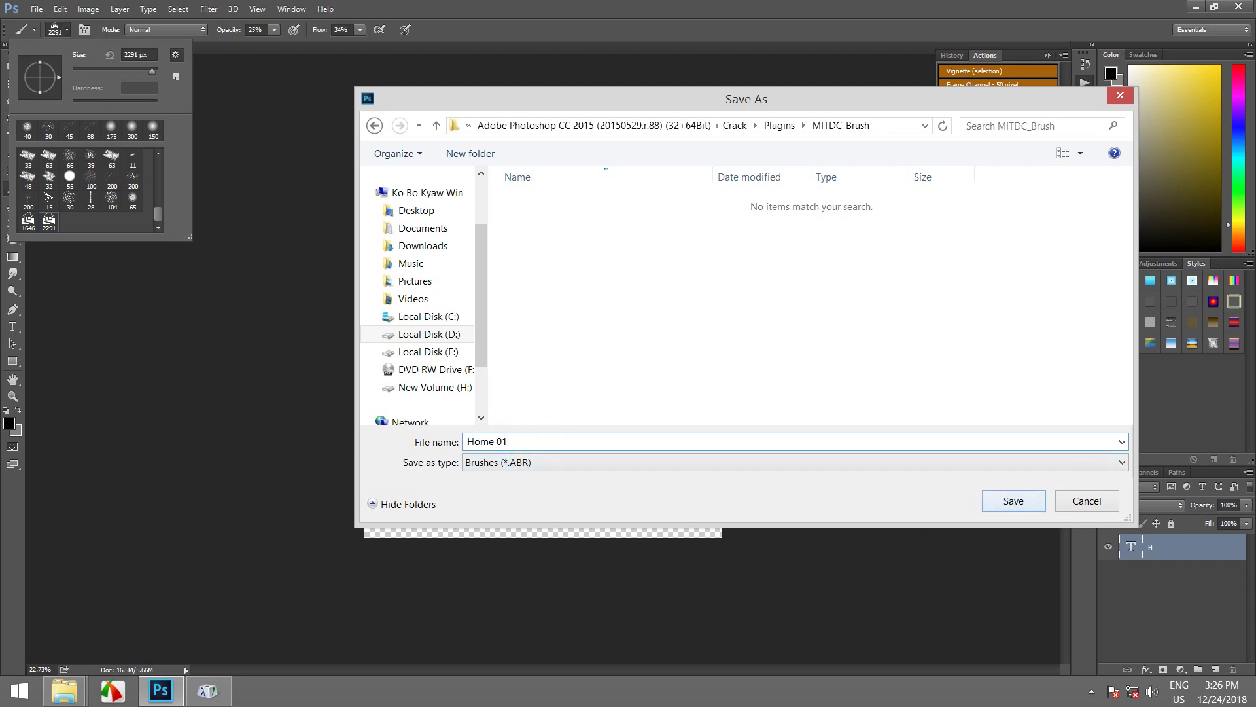
pyautogui.click(1002, 500)
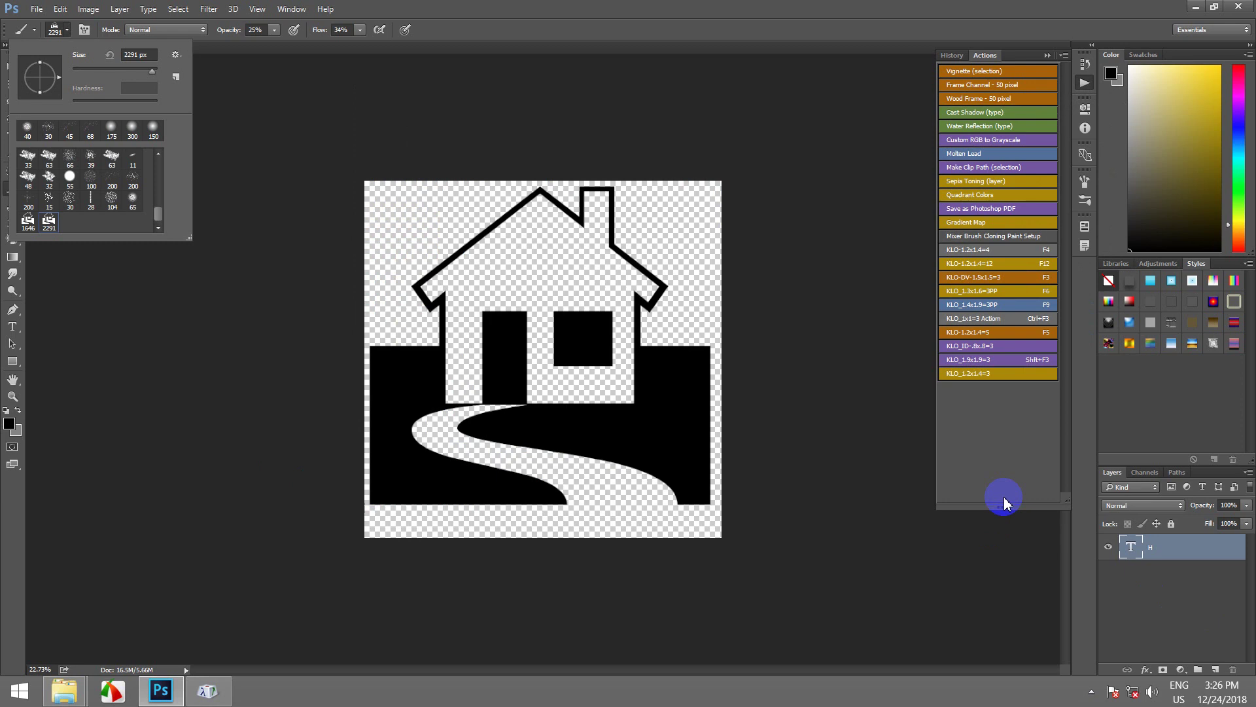
pyautogui.click(68, 30)
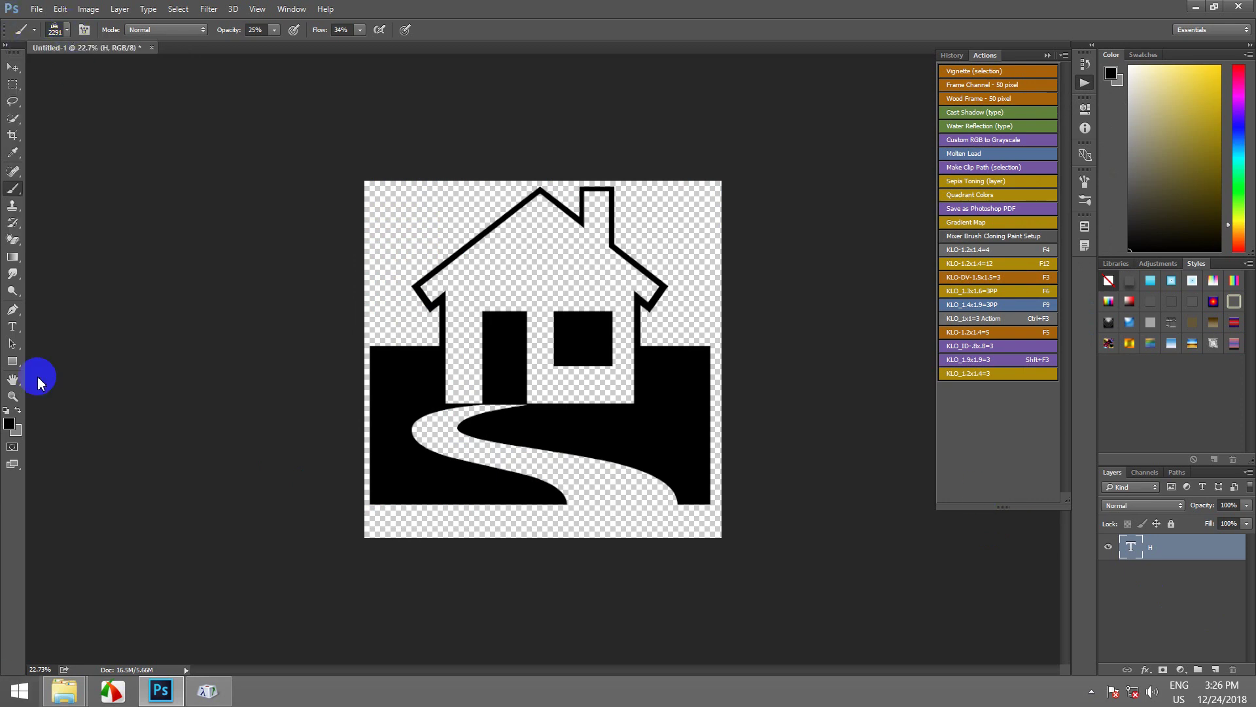
# - Switch to File Explorer and check the MITDC_Brush folder inside Plugins for the saved Home 01 brush file
pyautogui.click(1190, 12)
pyautogui.rightClick(622, 252)
pyautogui.click(663, 293)
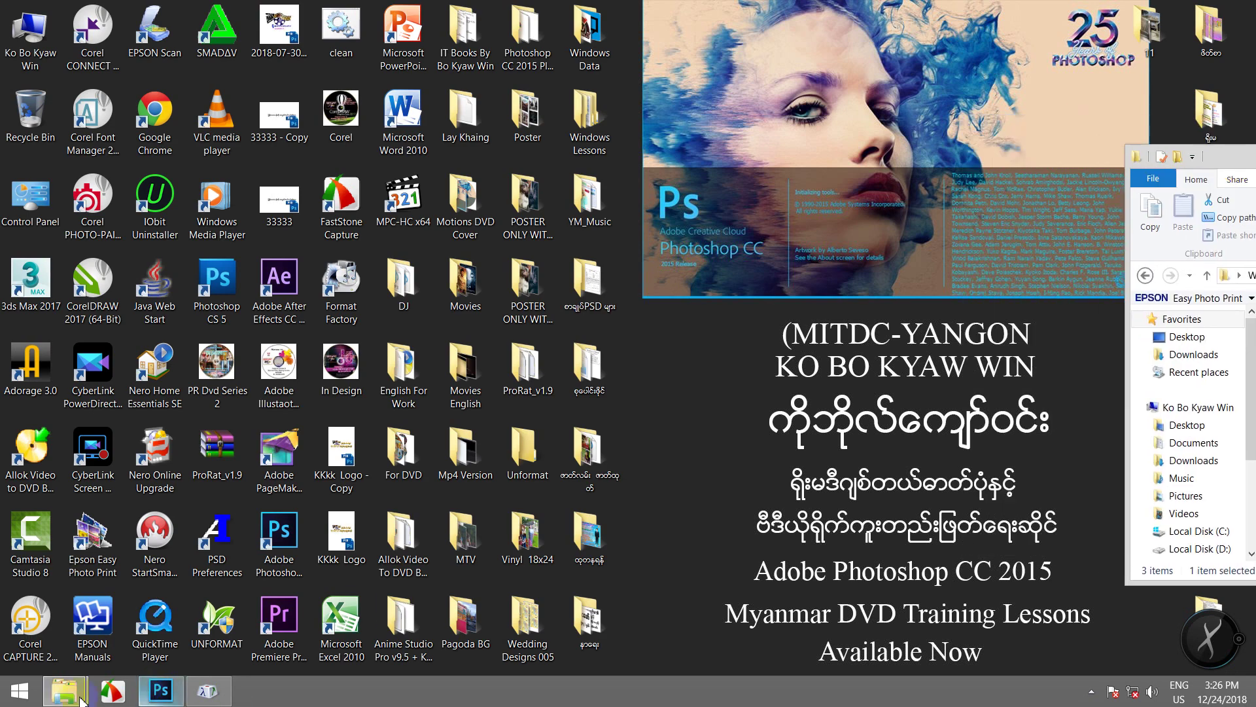
pyautogui.click(104, 608)
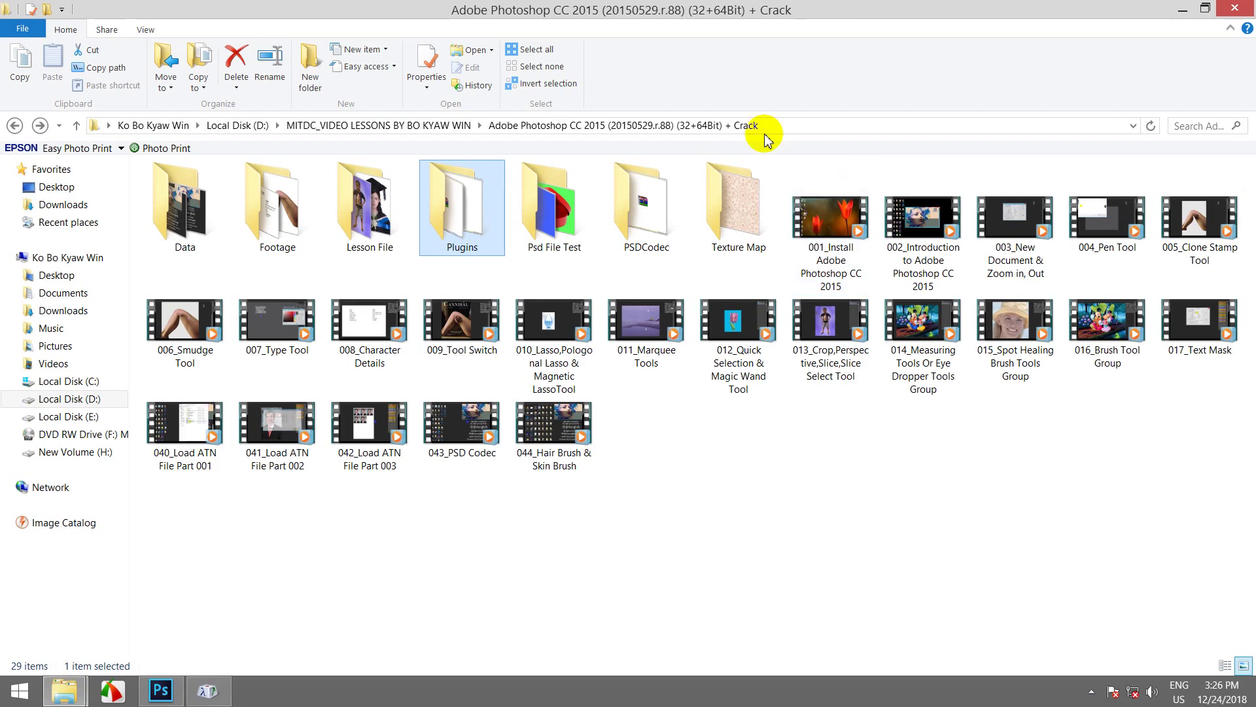
pyautogui.doubleClick(462, 208)
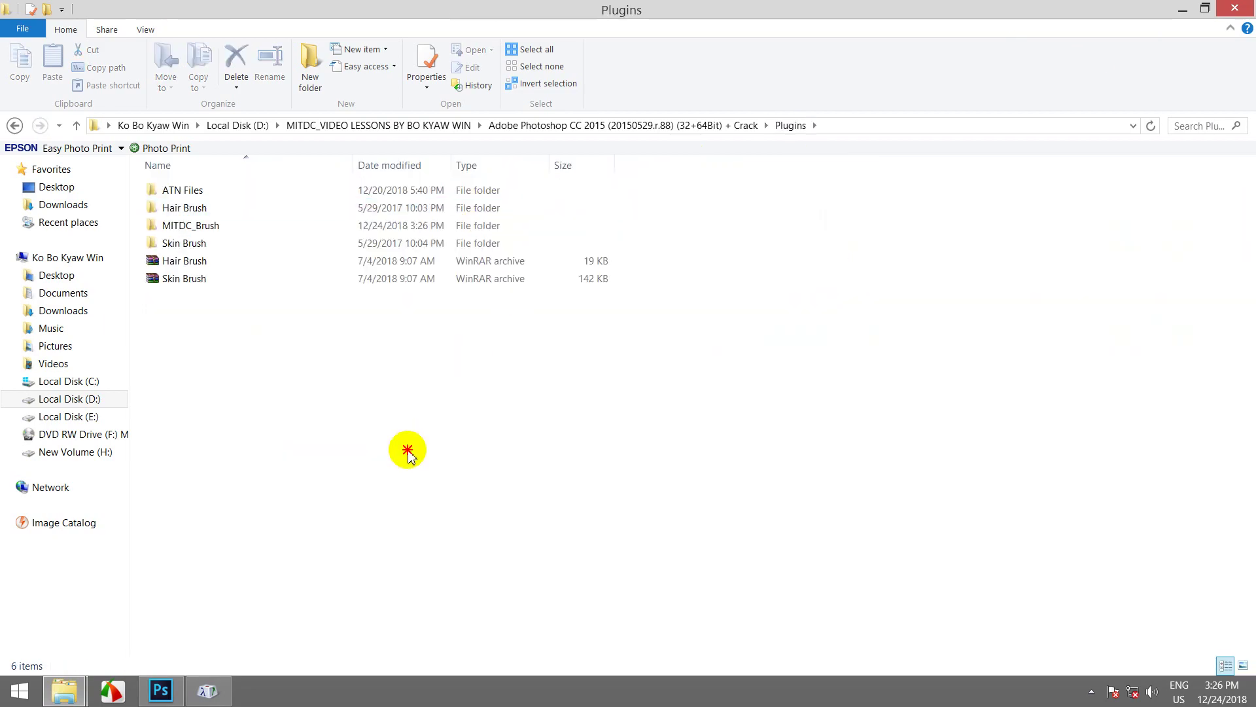
pyautogui.doubleClick(222, 225)
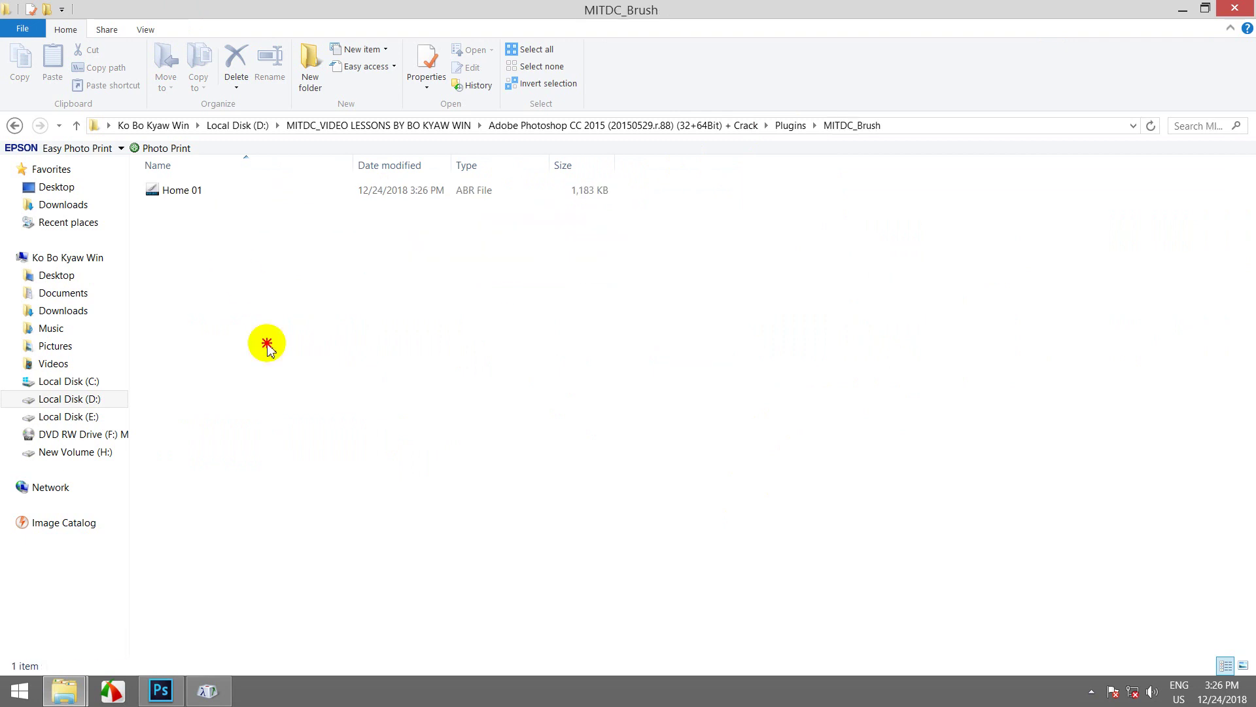
pyautogui.click(184, 189)
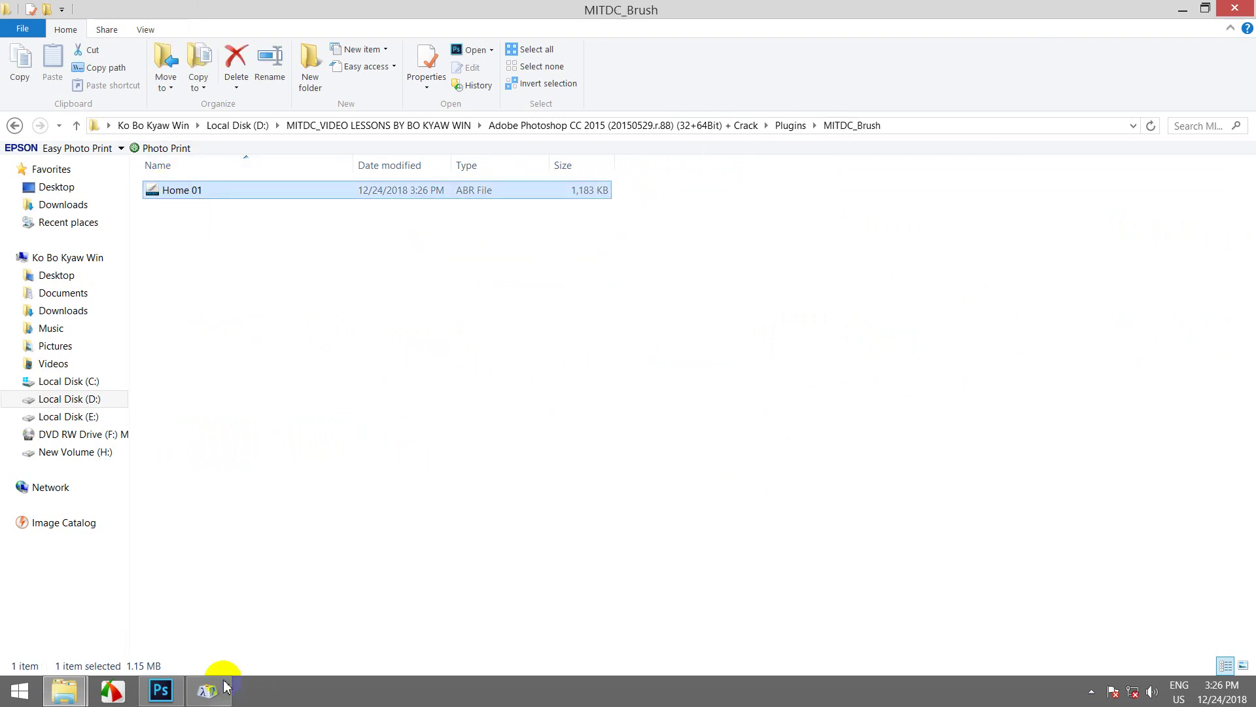
# - Switch back to Photoshop and close the house document without saving it
pyautogui.click(160, 690)
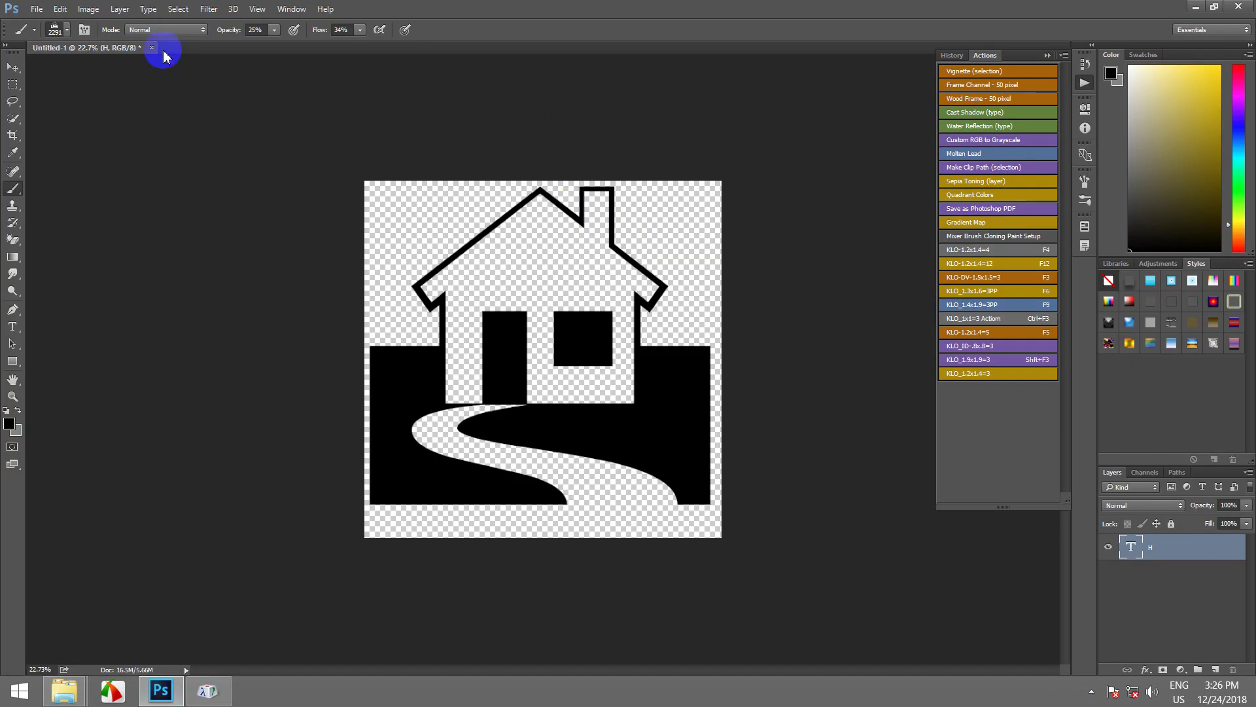
pyautogui.moveTo(183, 82); pyautogui.dragTo(162, 62)
pyautogui.click(151, 47)
pyautogui.click(629, 261)
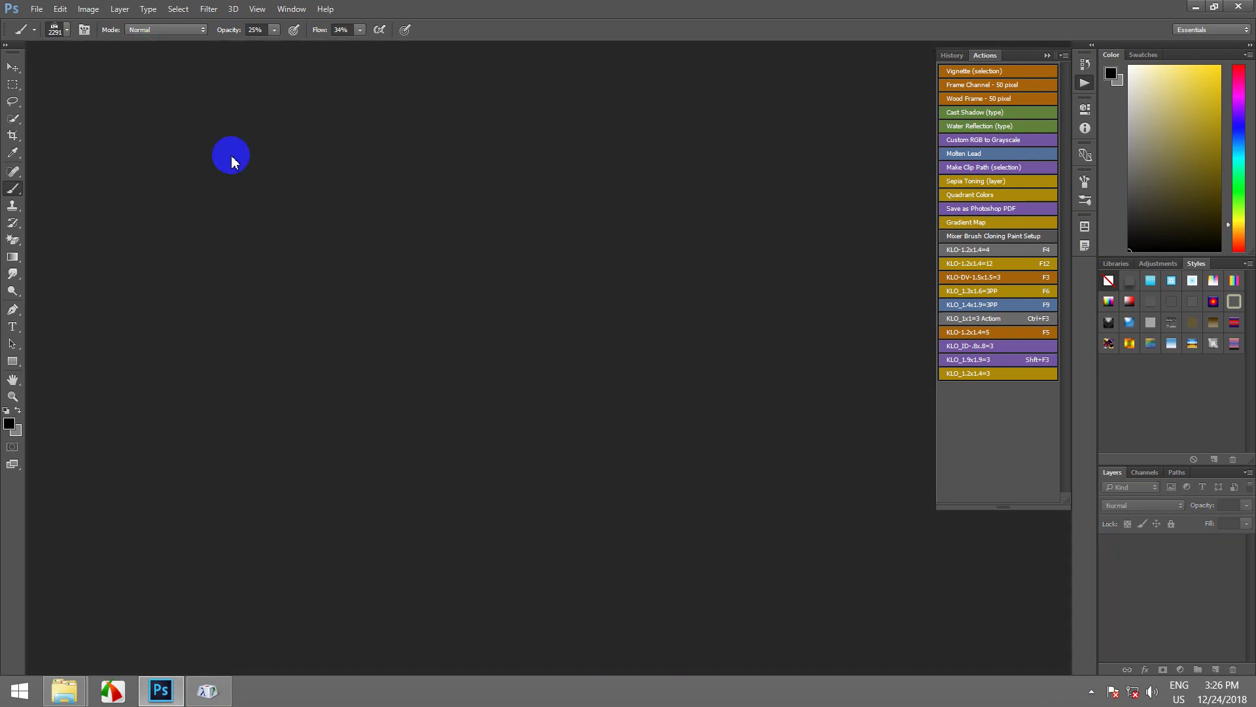
# - Create a new blank A4 document at 300 pixels/inch with a white background, using inches as the unit
pyautogui.click(37, 9)
pyautogui.click(52, 24)
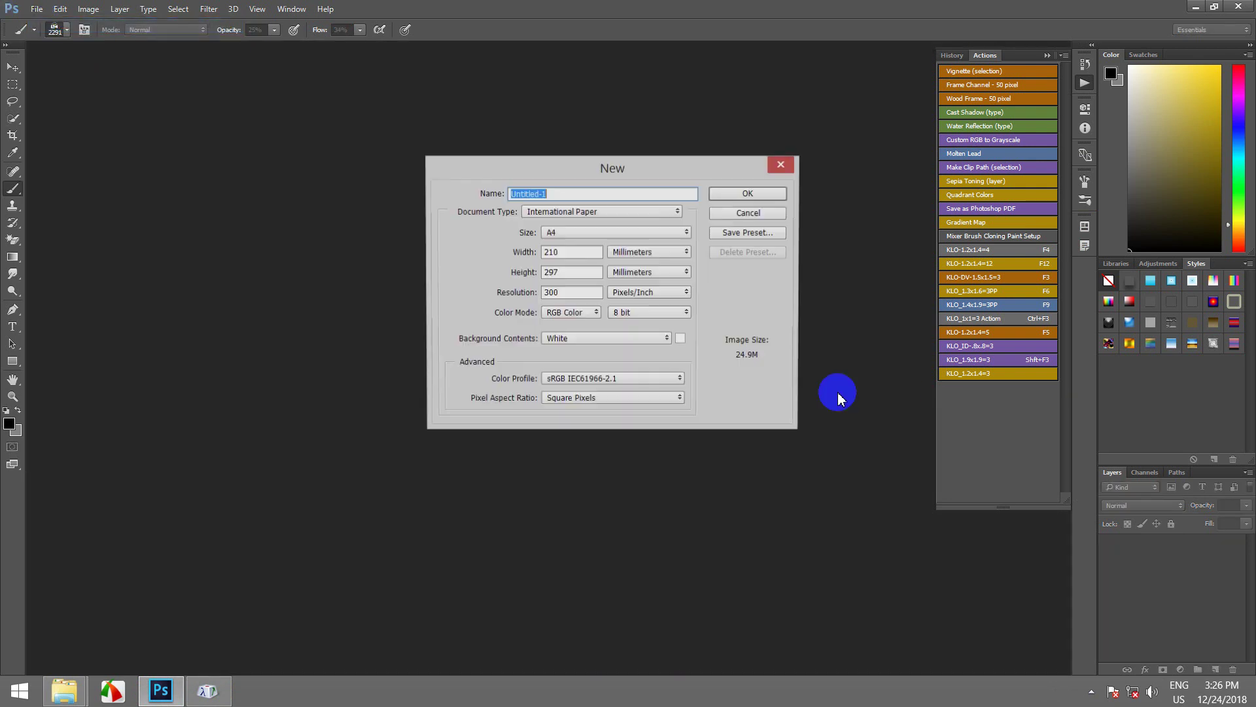
pyautogui.click(625, 250)
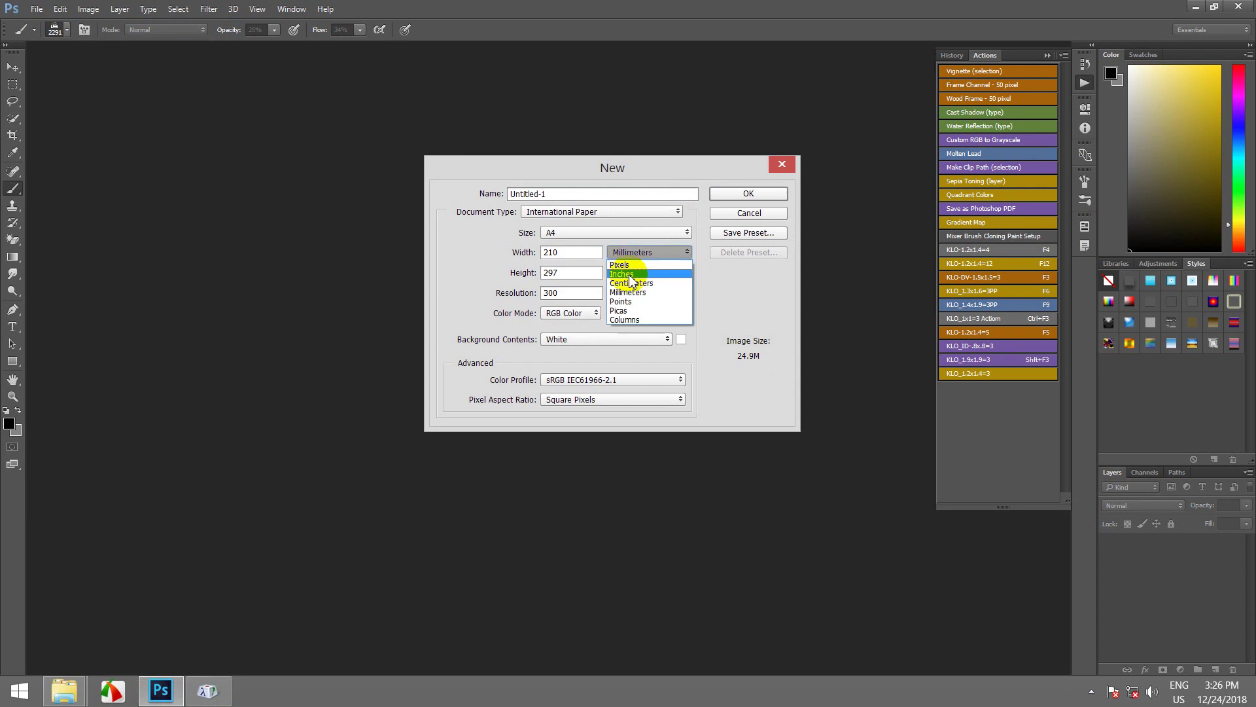
pyautogui.click(634, 271)
pyautogui.click(749, 194)
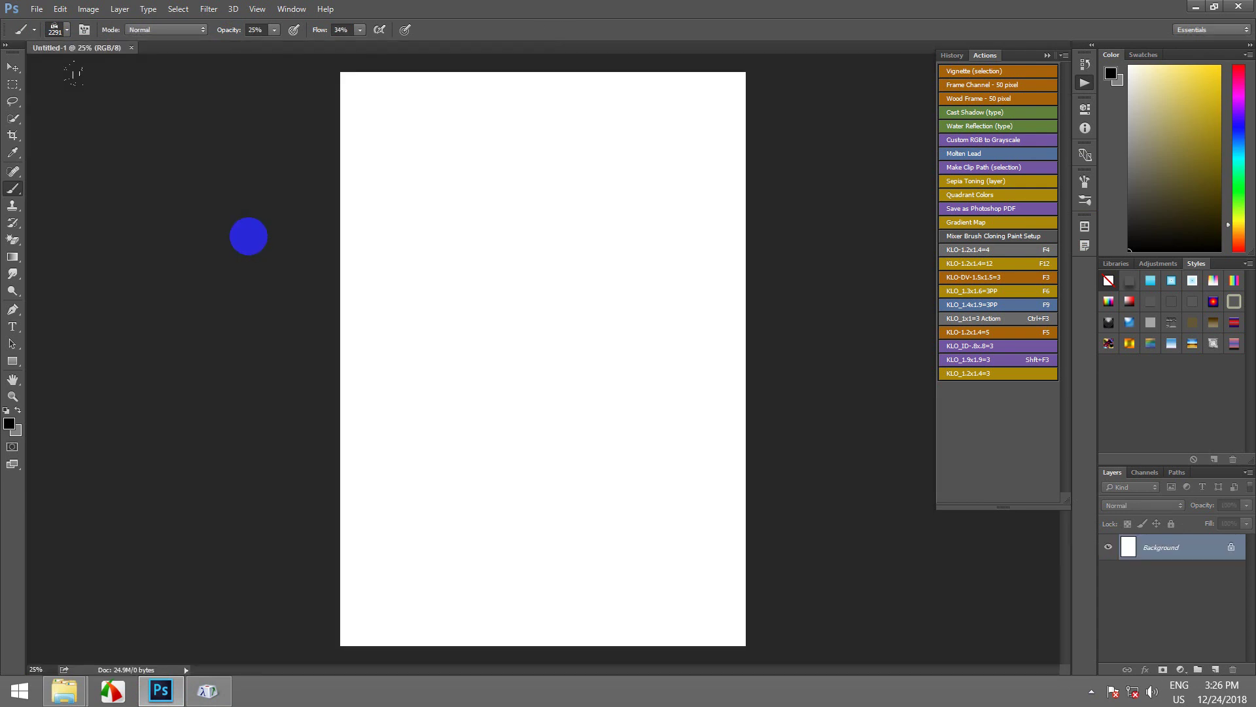
# - With the Brush tool, reset the brush presets, replacing the current brushes with the default set
pyautogui.click(7, 73)
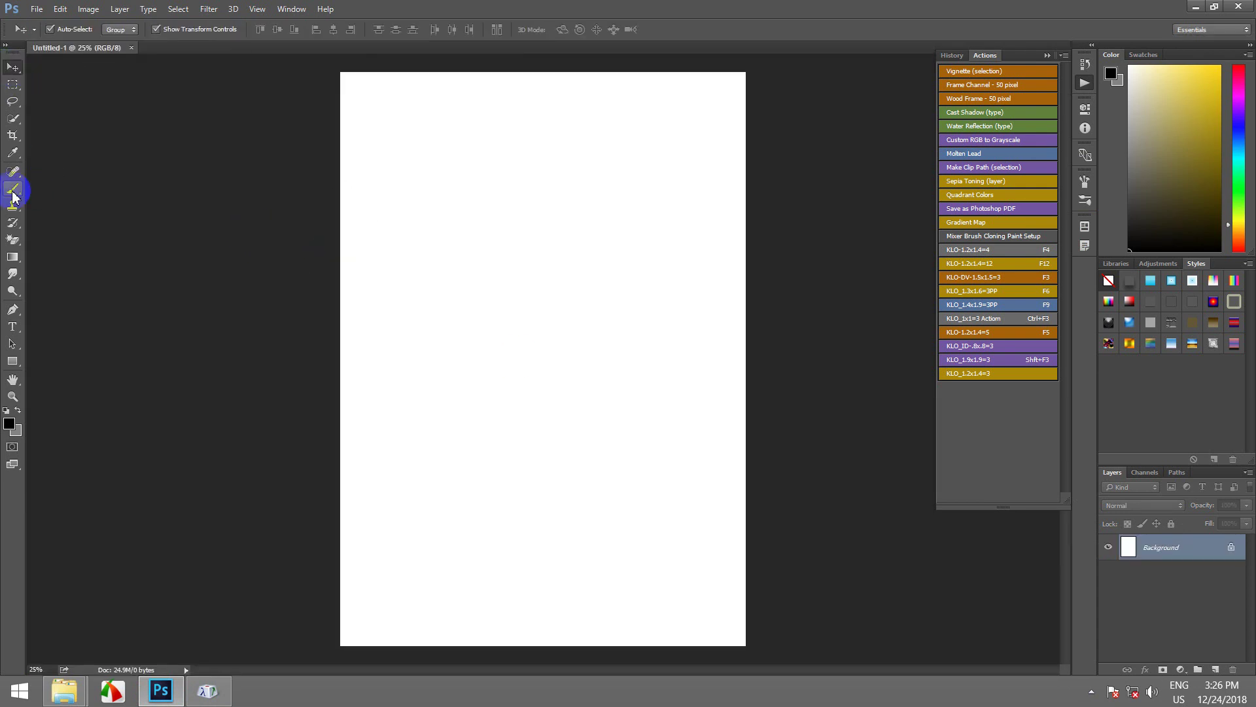
pyautogui.moveTo(12, 195)
pyautogui.mouseDown()
pyautogui.moveTo(106, 229)
pyautogui.moveTo(13, 187)
pyautogui.moveTo(68, 192)
pyautogui.mouseUp()
pyautogui.click(67, 190)
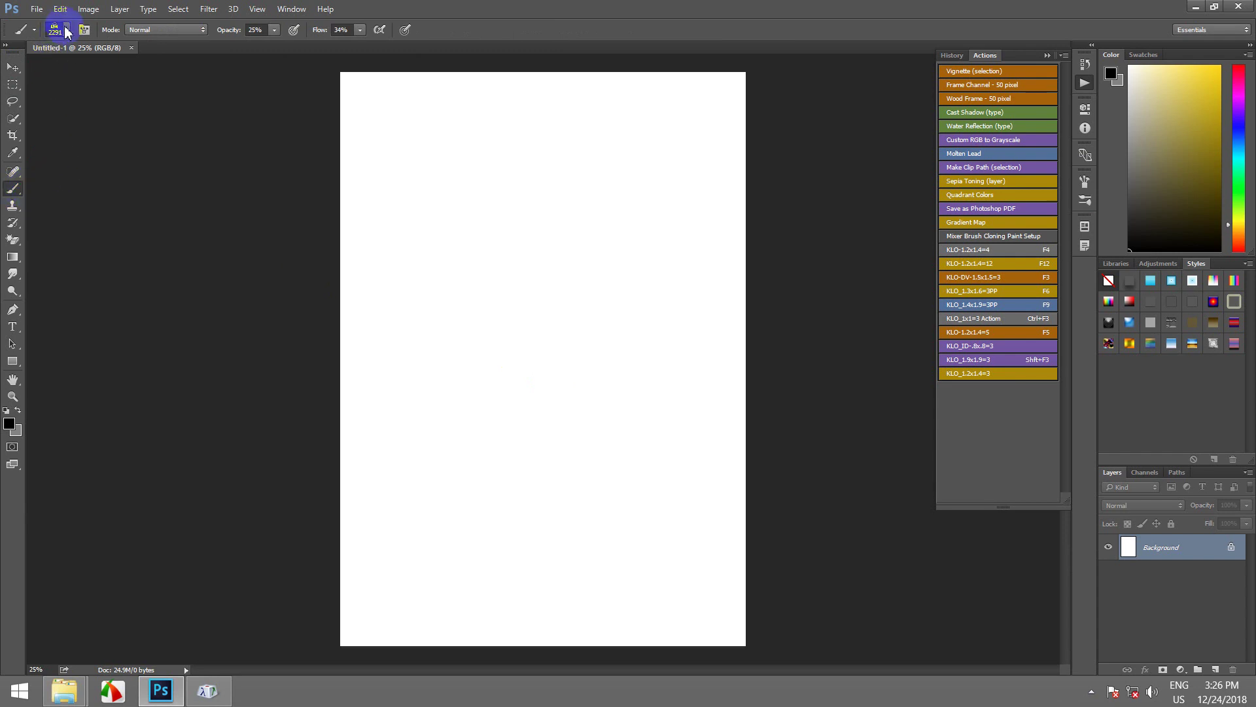
pyautogui.click(66, 30)
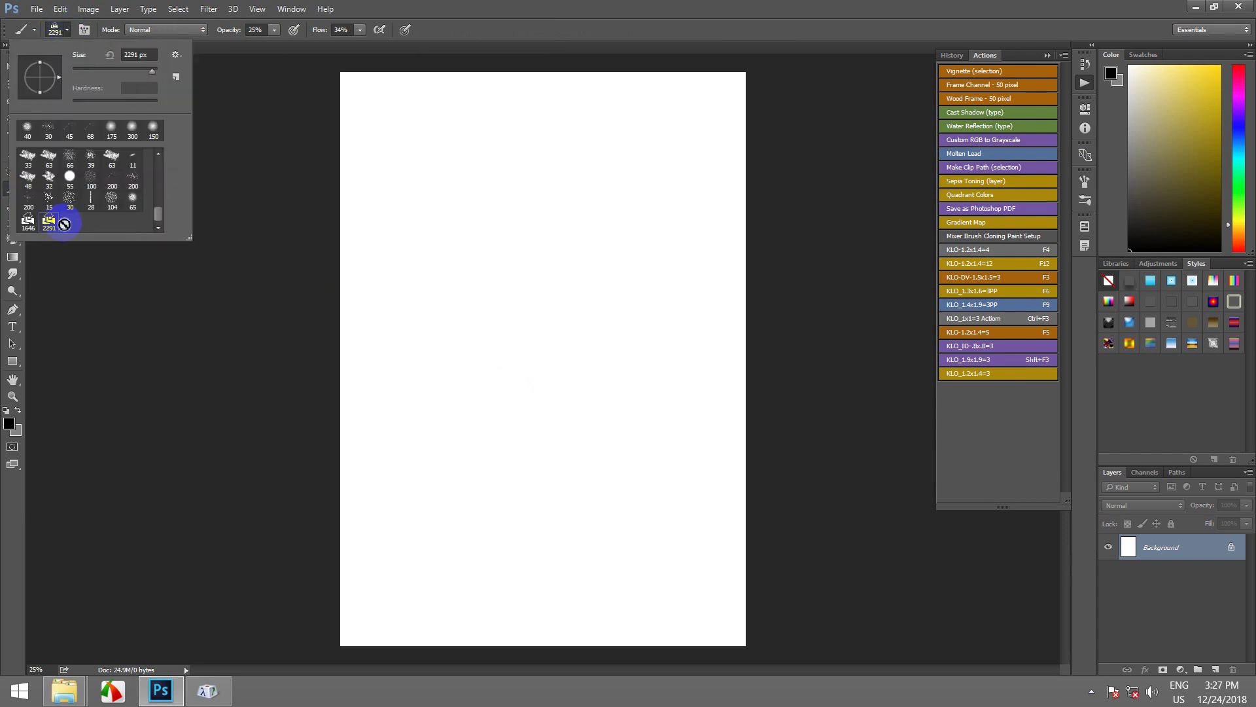
pyautogui.click(176, 56)
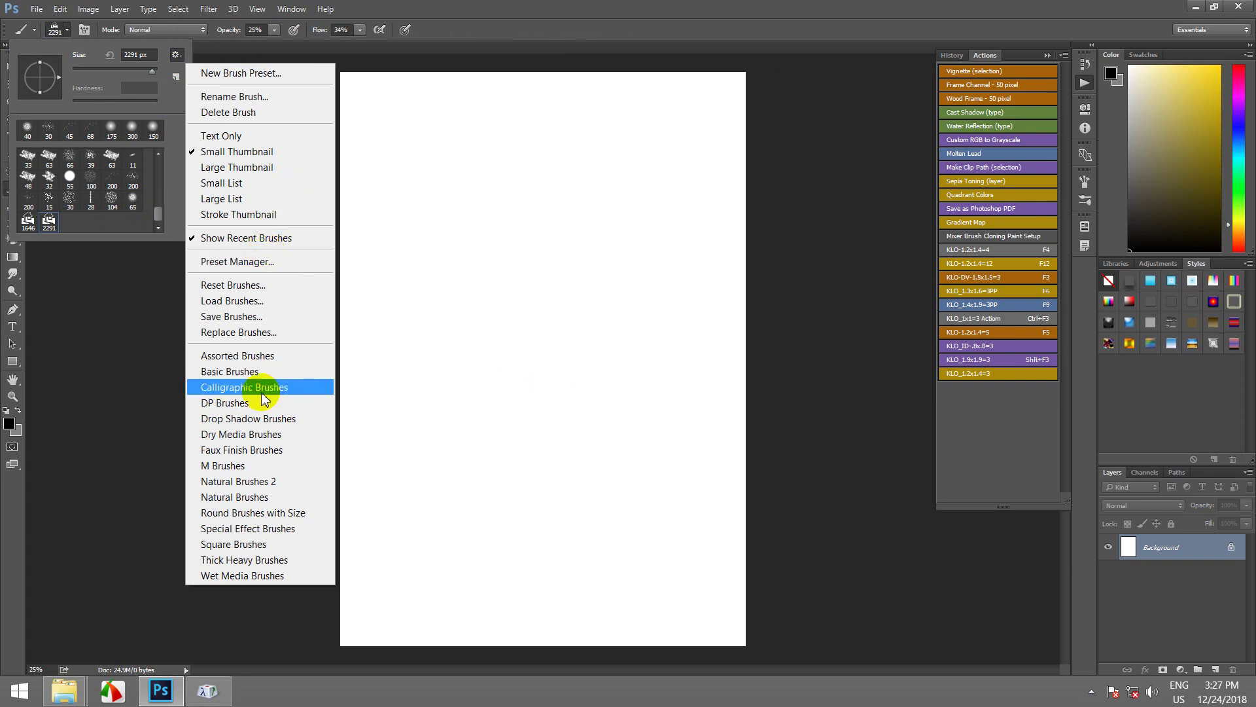
pyautogui.click(249, 288)
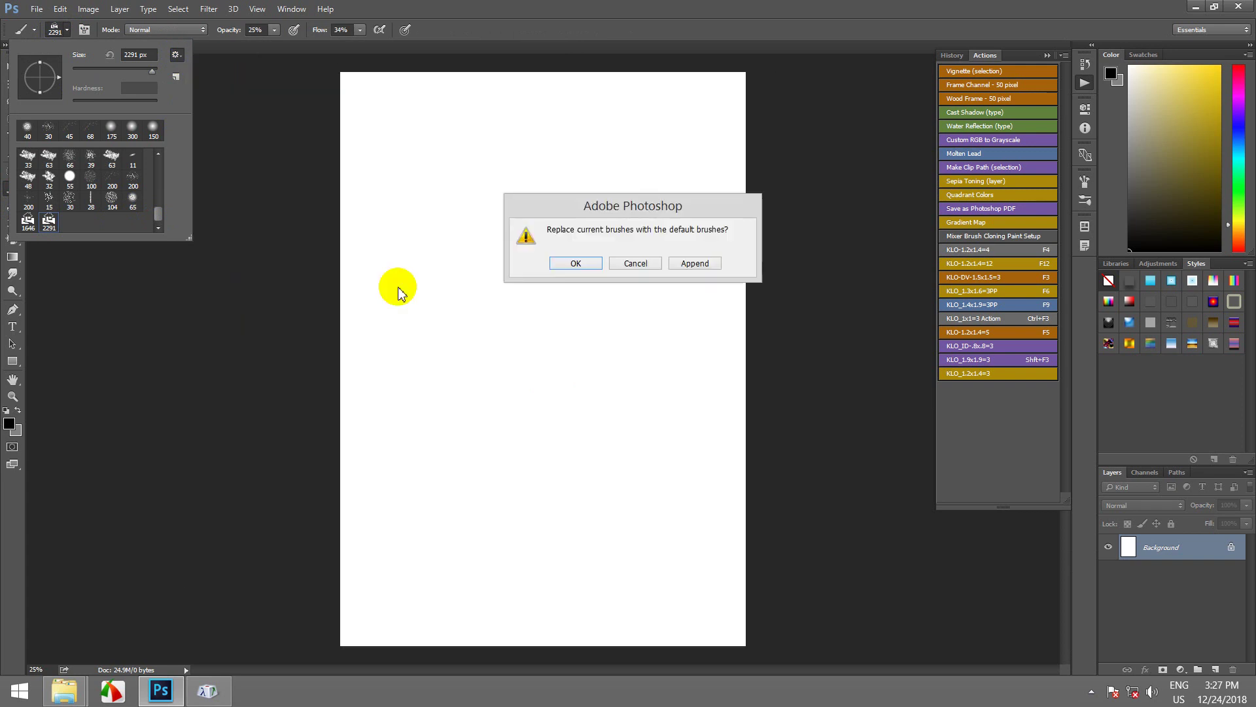
pyautogui.click(573, 261)
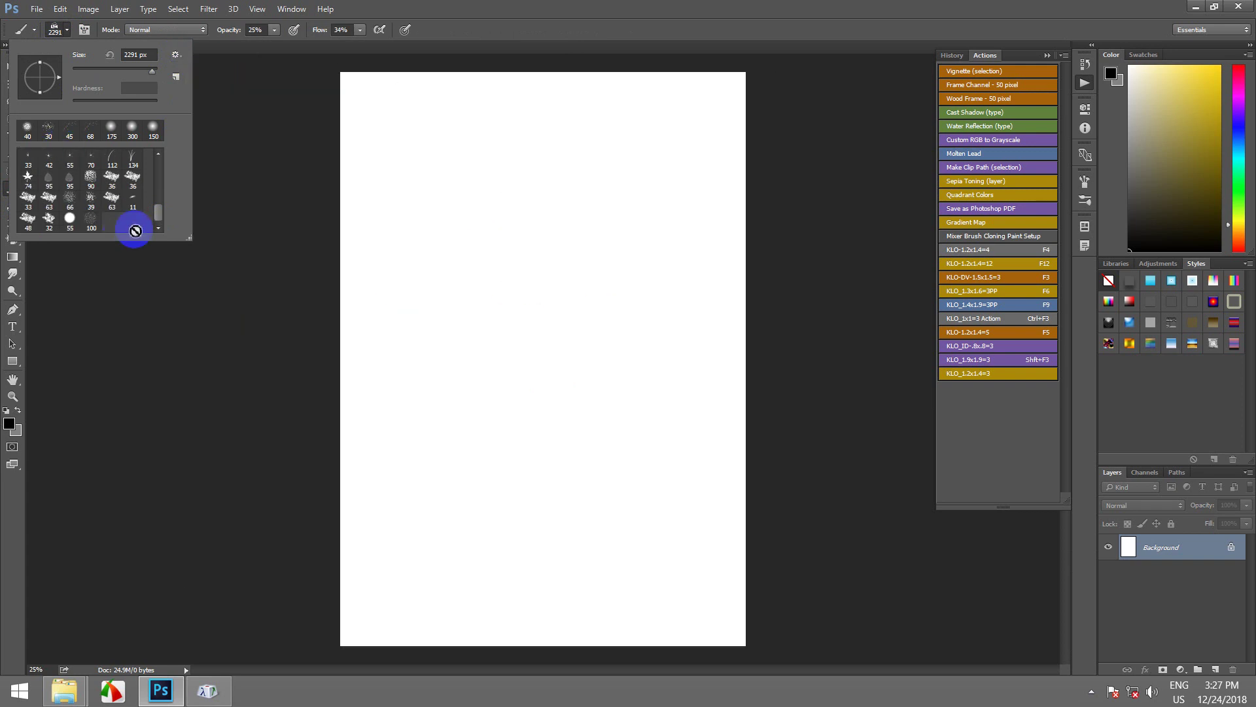
pyautogui.moveTo(163, 225)
pyautogui.mouseDown()
pyautogui.moveTo(157, 160)
pyautogui.moveTo(165, 218)
pyautogui.mouseUp()
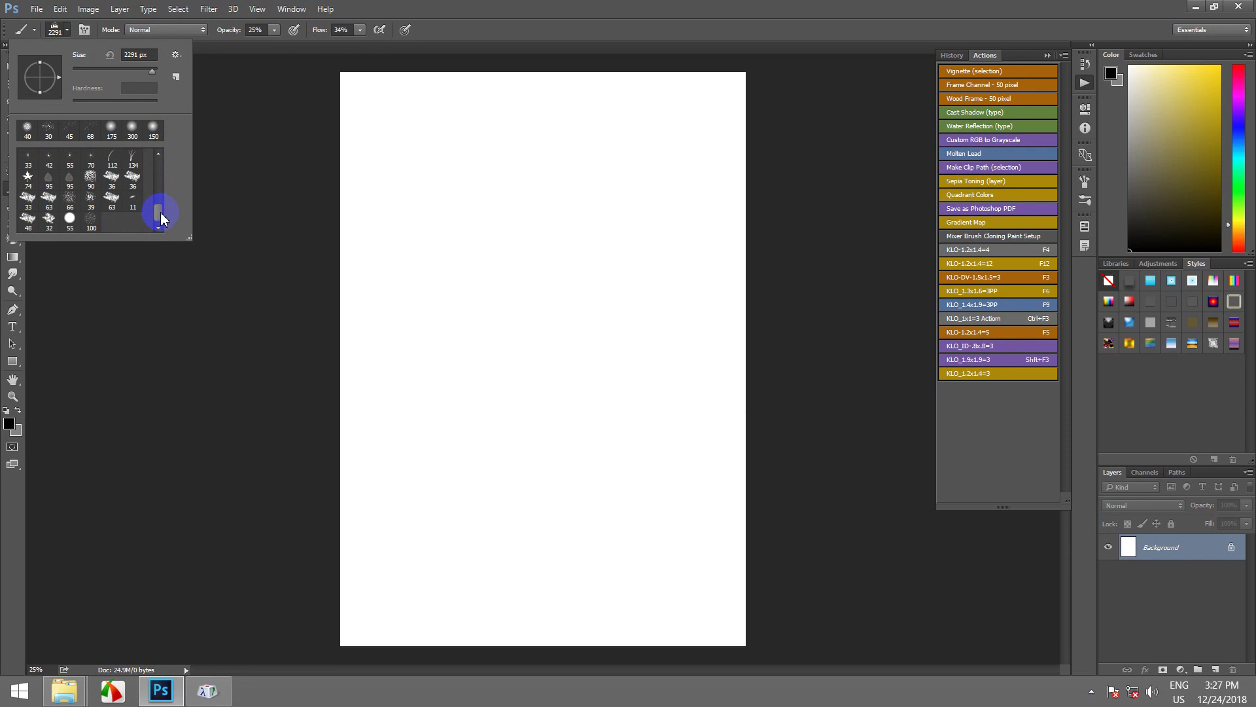
# - Load the Home 01 brush file from the MITDC_Brush folder inside Plugins into the brush presets
pyautogui.click(176, 55)
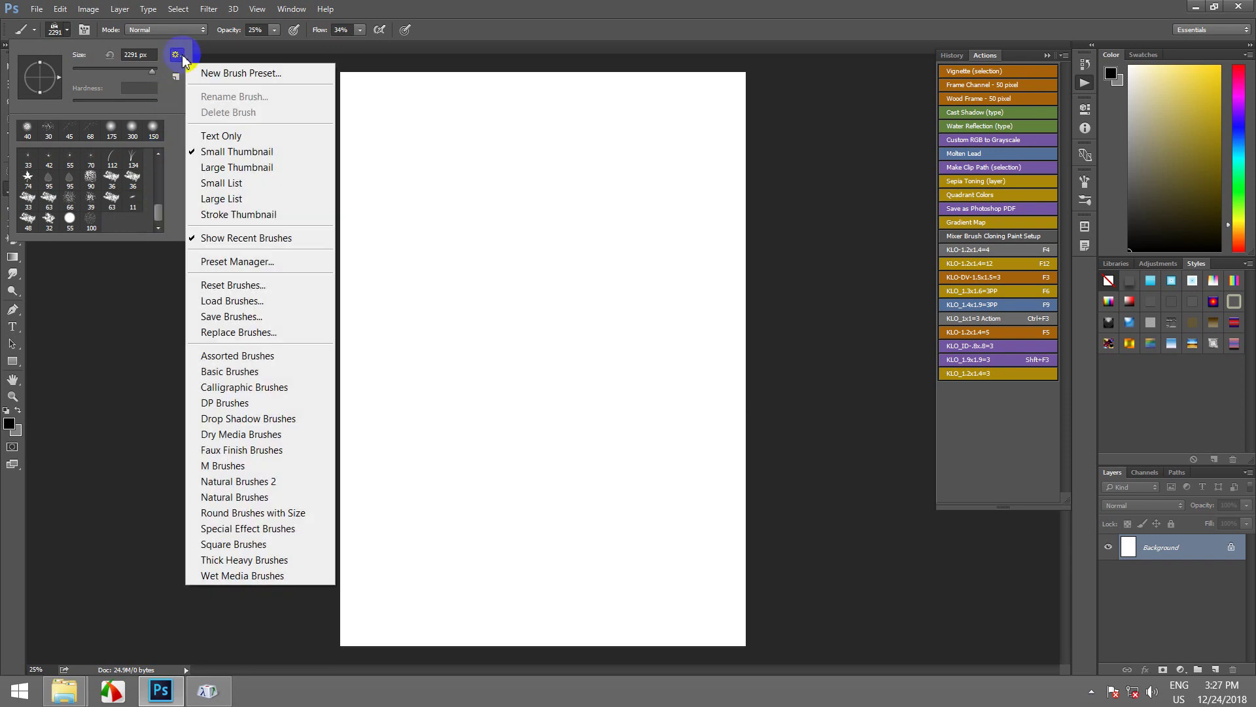
pyautogui.click(254, 302)
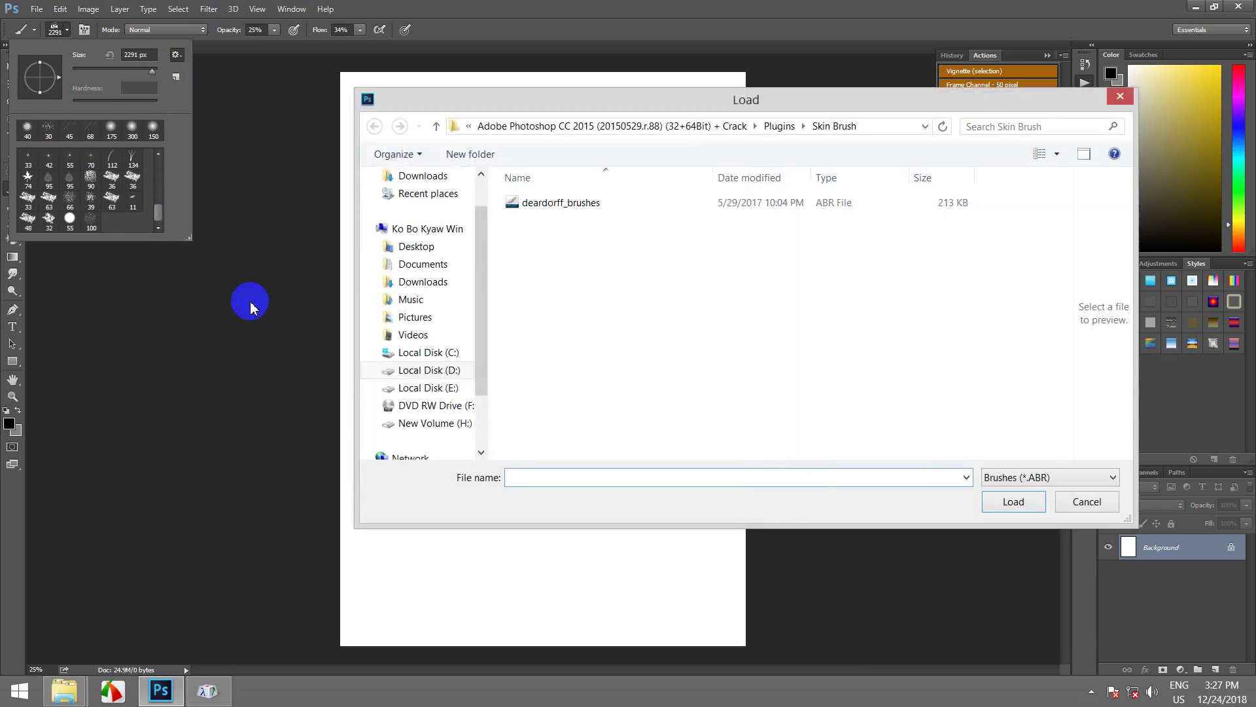
pyautogui.click(436, 125)
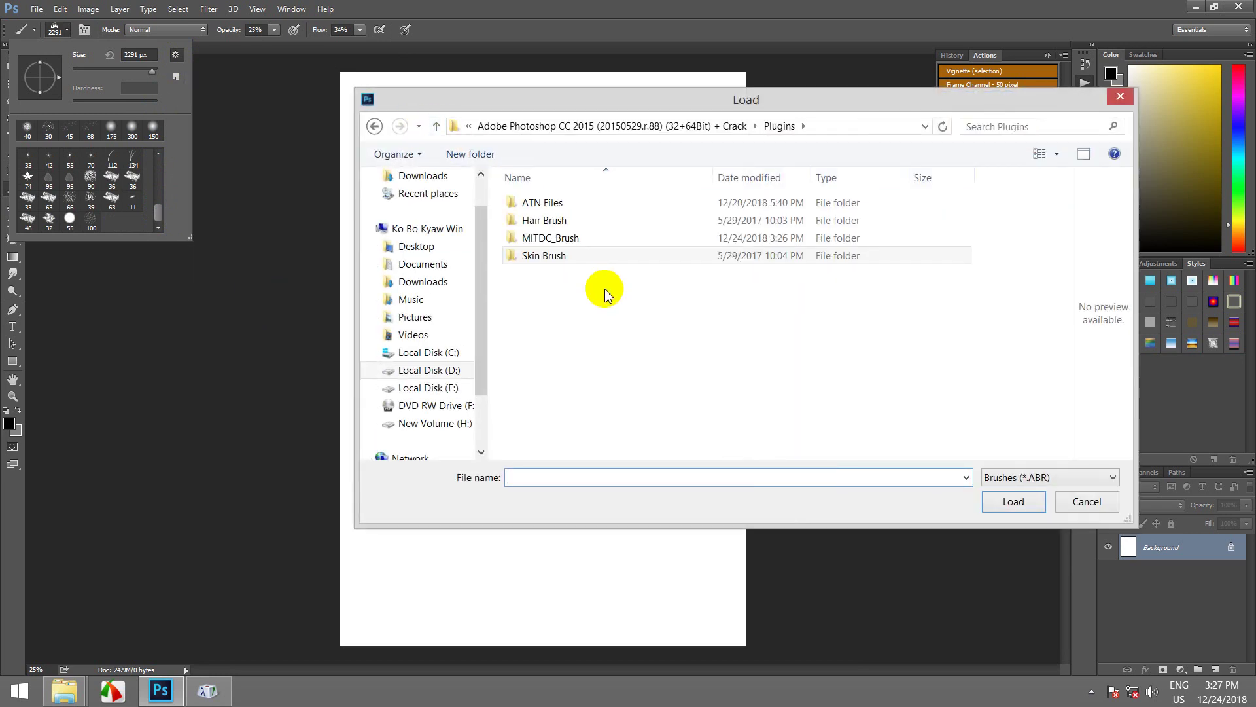
pyautogui.click(553, 238)
pyautogui.doubleClick(553, 238)
pyautogui.click(536, 202)
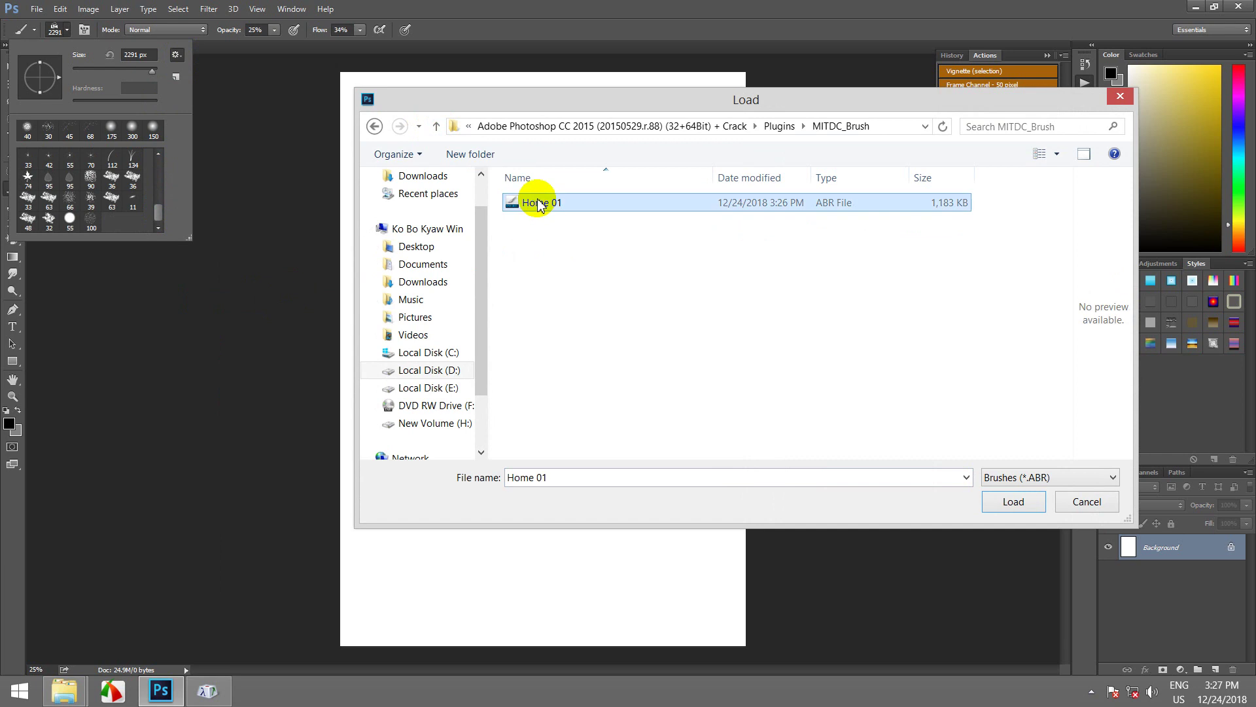
pyautogui.click(1008, 502)
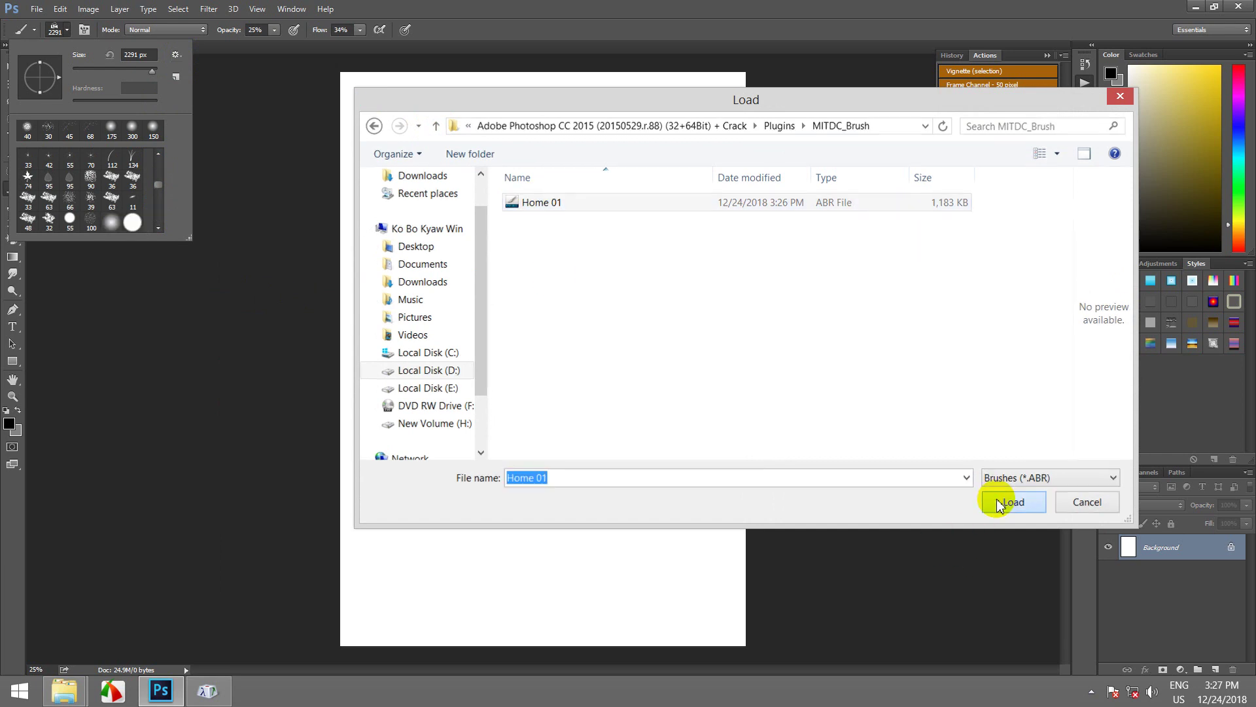
# - Enlarge the brush preset picker and view the loaded house brushes at the end of the list
pyautogui.moveTo(189, 238)
pyautogui.mouseDown()
pyautogui.moveTo(261, 334)
pyautogui.moveTo(263, 384)
pyautogui.moveTo(243, 453)
pyautogui.mouseUp()
pyautogui.click(212, 338)
pyautogui.click(217, 382)
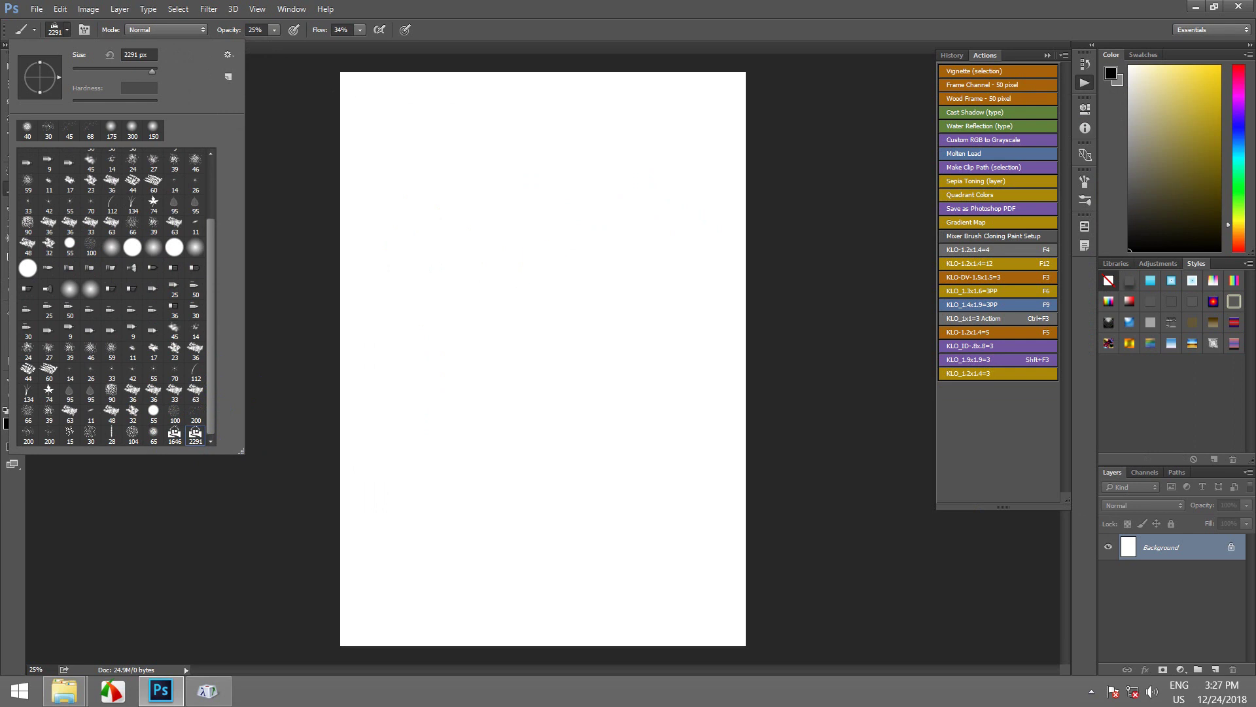
# - Stamp the house brush once on a new layer at 25% opacity and delete that layer
pyautogui.click(1219, 669)
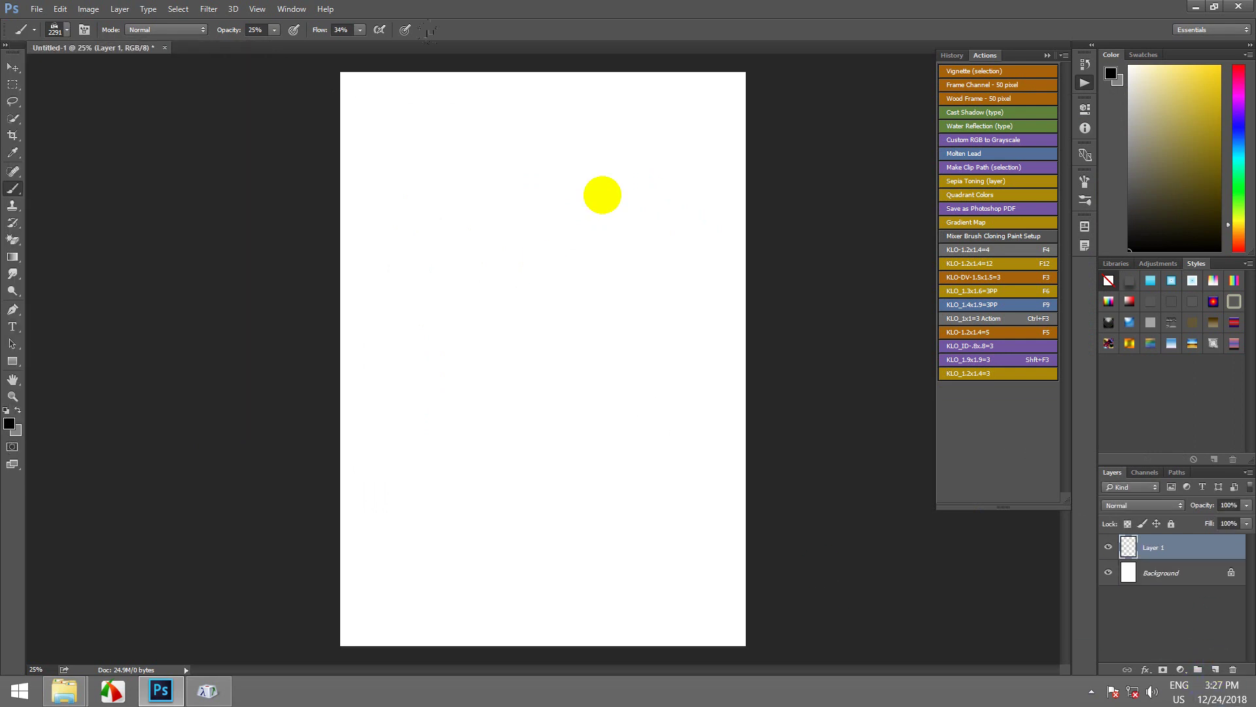
pyautogui.click(551, 264)
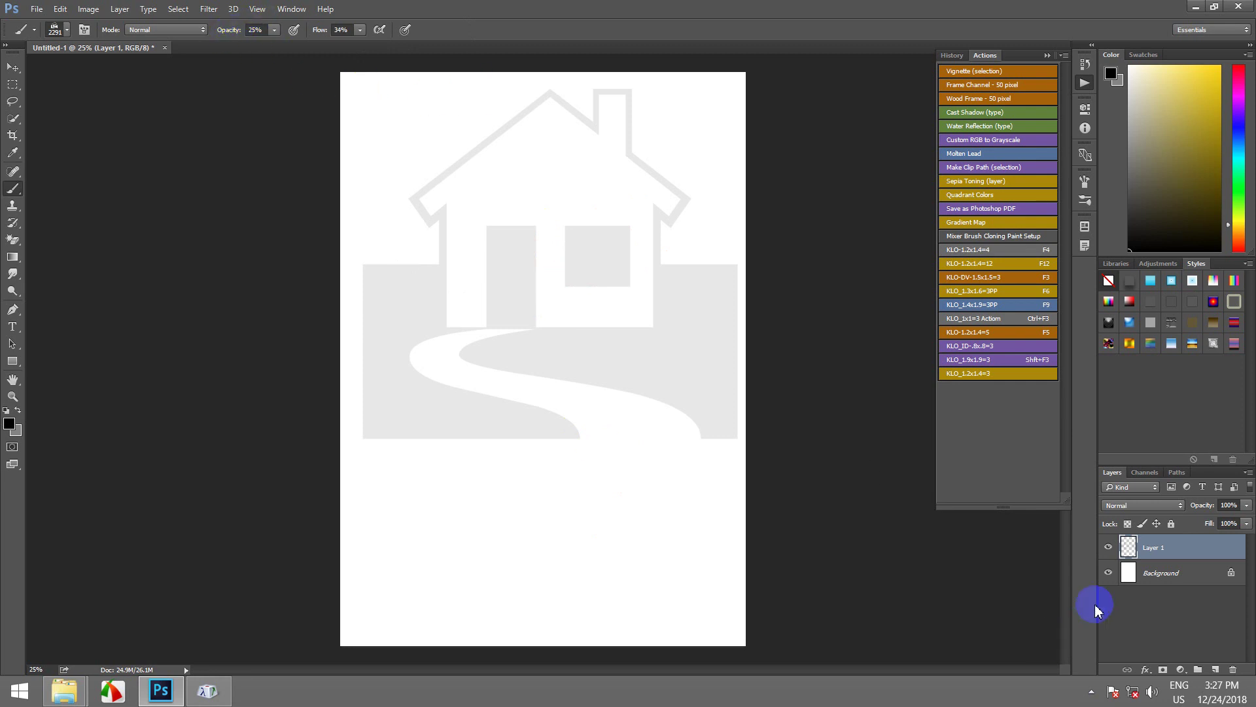
pyautogui.press('Delete')
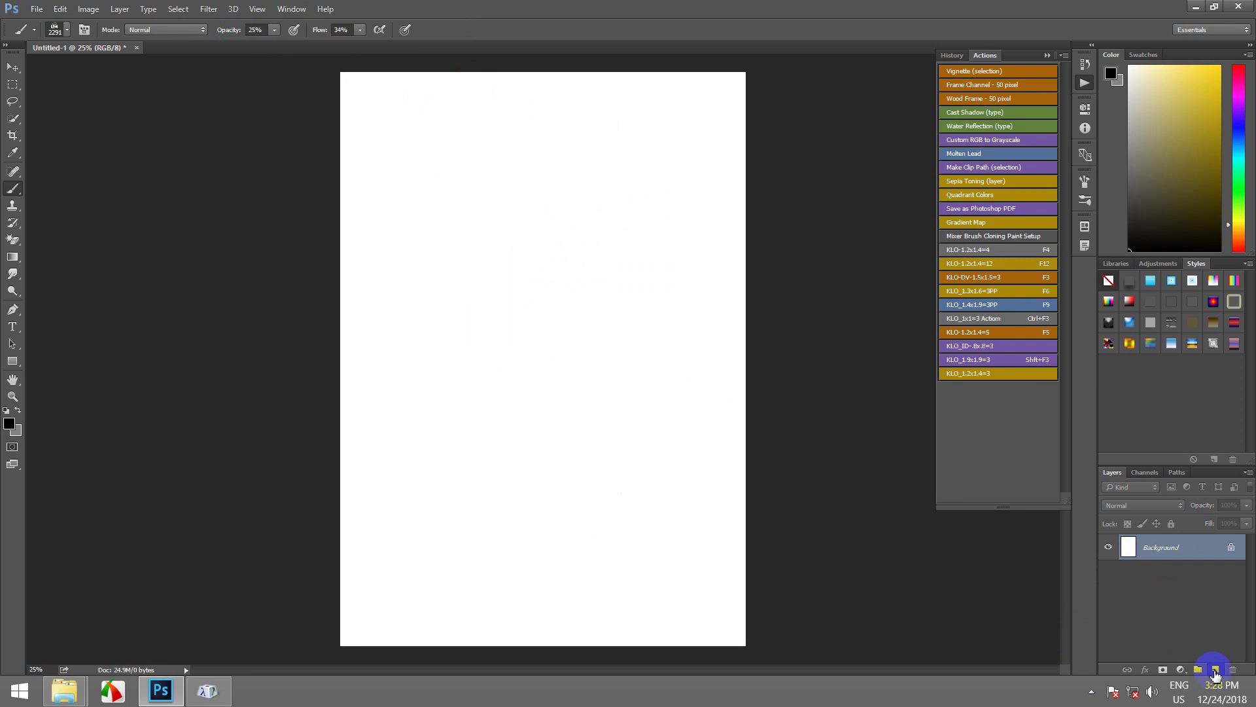
# - Add a new layer, set the brush's opacity and flow to 100%, and stamp the 2291 px house in black
pyautogui.click(1215, 672)
pyautogui.moveTo(228, 29); pyautogui.dragTo(353, 34)
pyautogui.click(338, 30)
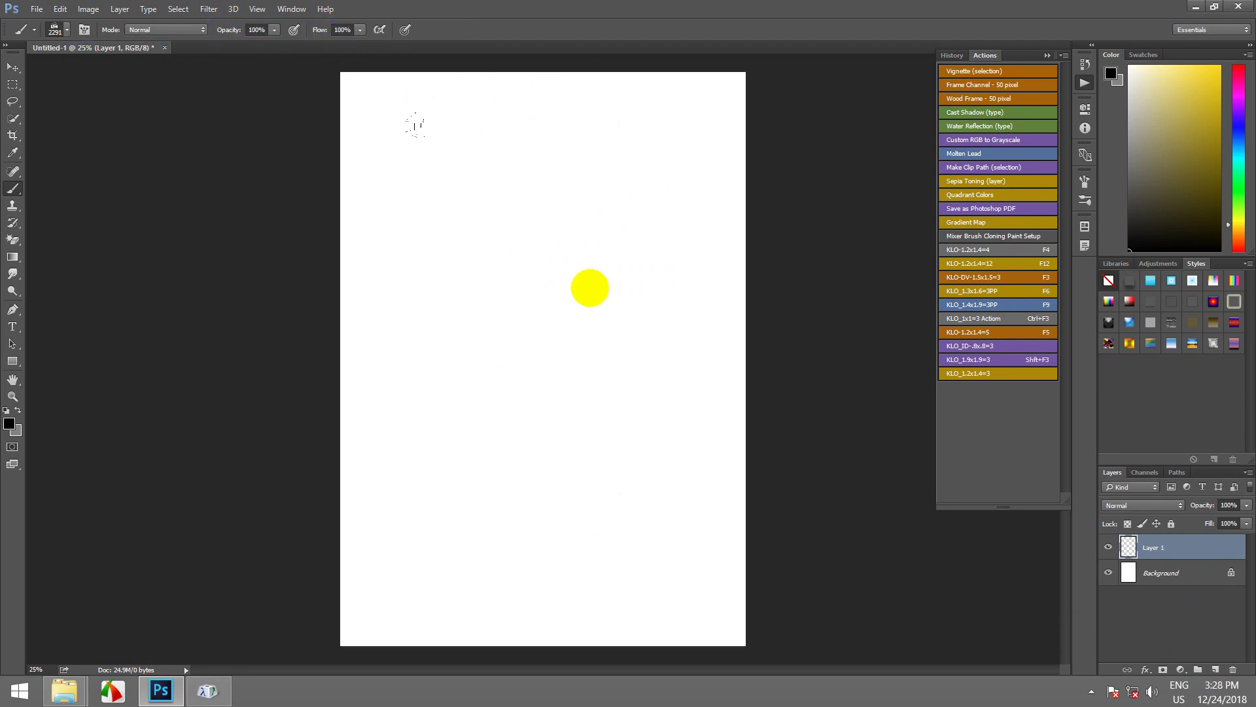
pyautogui.click(542, 271)
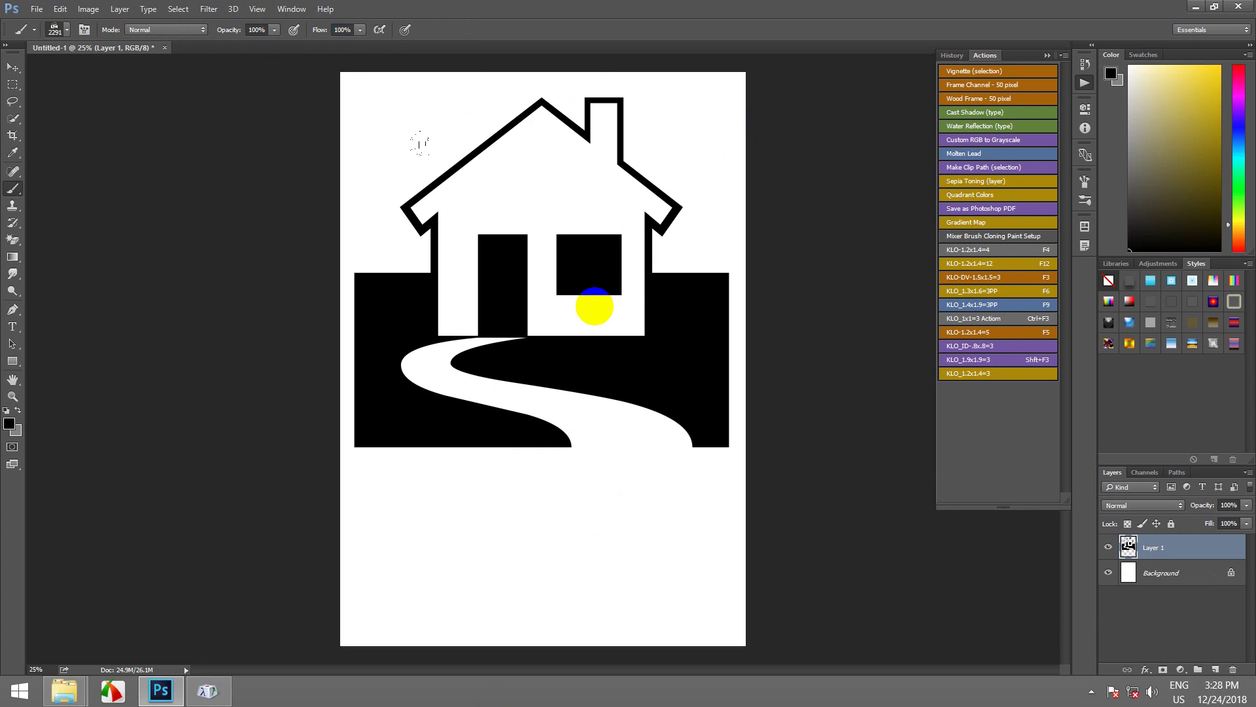
# - Scale the stamped house down to a small icon near the page's upper-left corner, apply the transform and deselect the layer
pyautogui.scroll(-2, 588, 309)
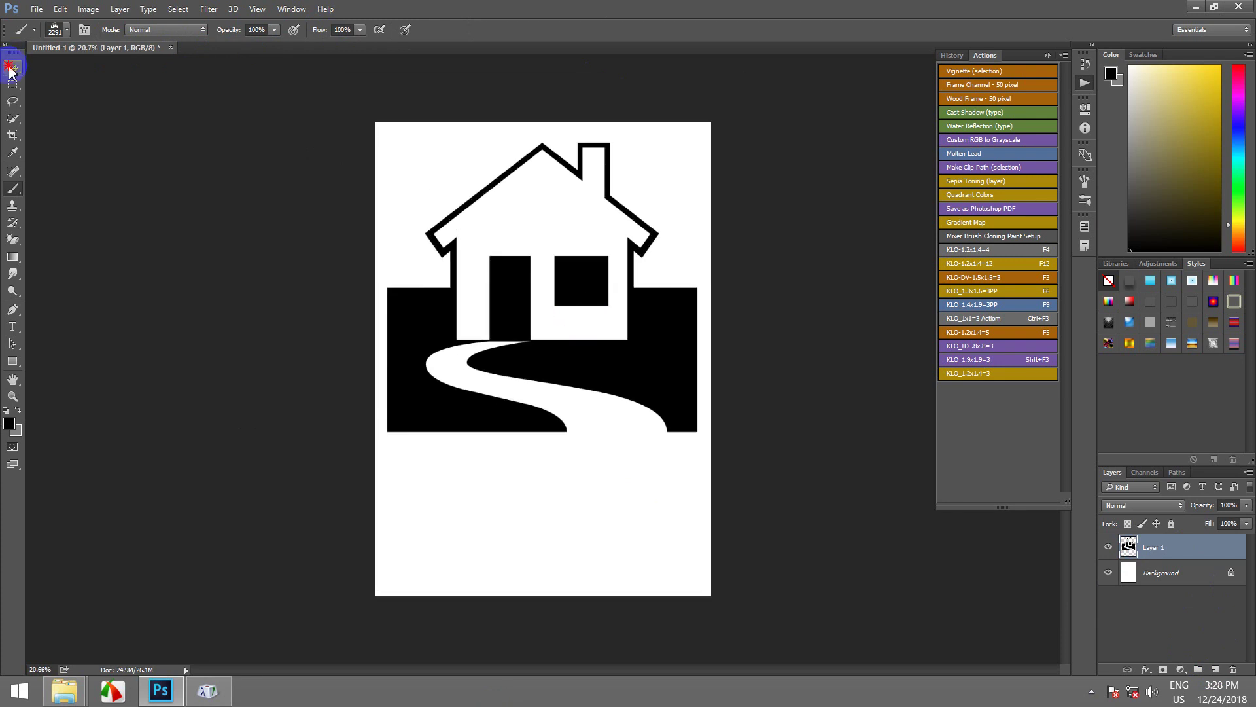
pyautogui.click(11, 68)
pyautogui.moveTo(698, 432); pyautogui.dragTo(362, 225)
pyautogui.scroll(3, 503, 208)
pyautogui.scroll(-1, 504, 216)
pyautogui.click(595, 30)
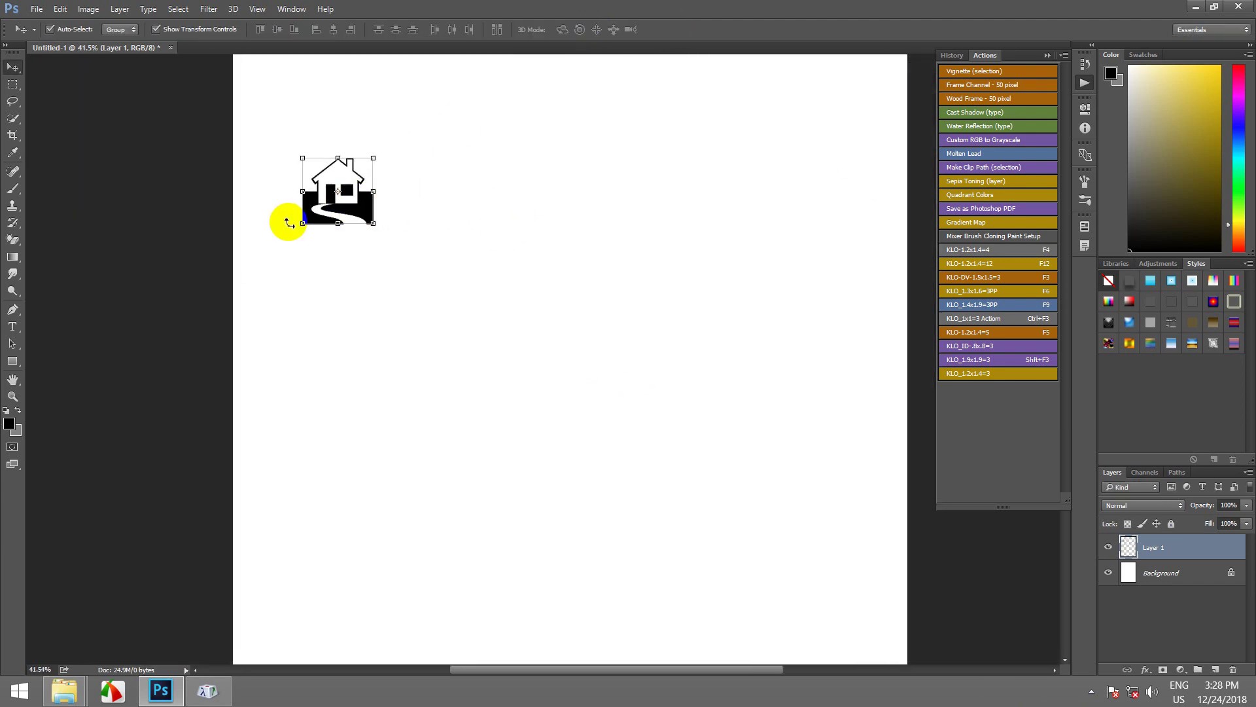
pyautogui.scroll(2, 289, 220)
pyautogui.scroll(-3, 407, 219)
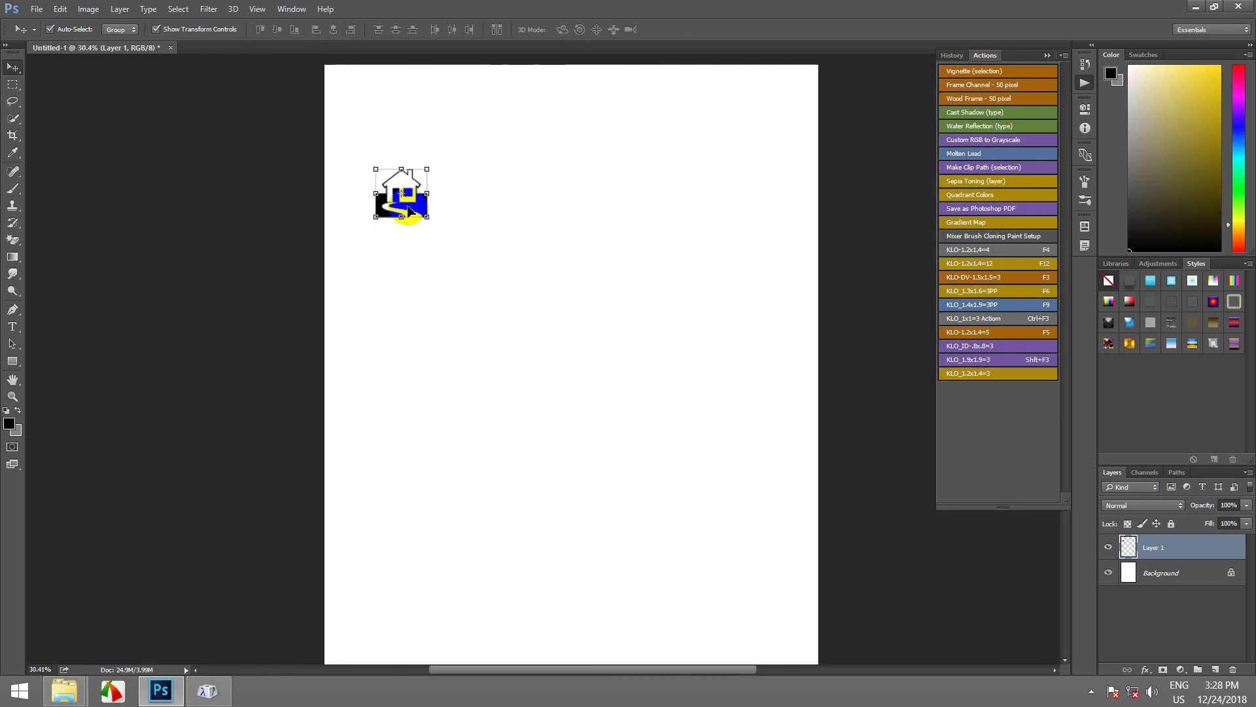
pyautogui.scroll(-2, 409, 211)
pyautogui.scroll(1, 405, 207)
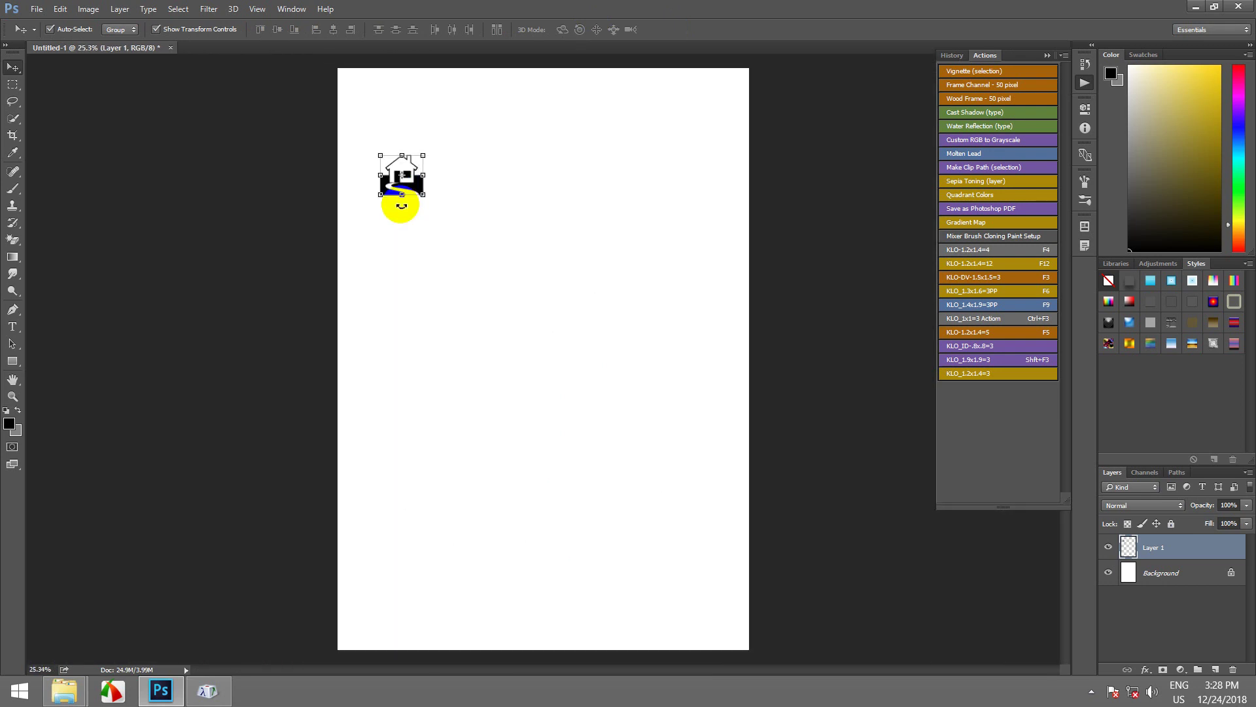
pyautogui.click(396, 292)
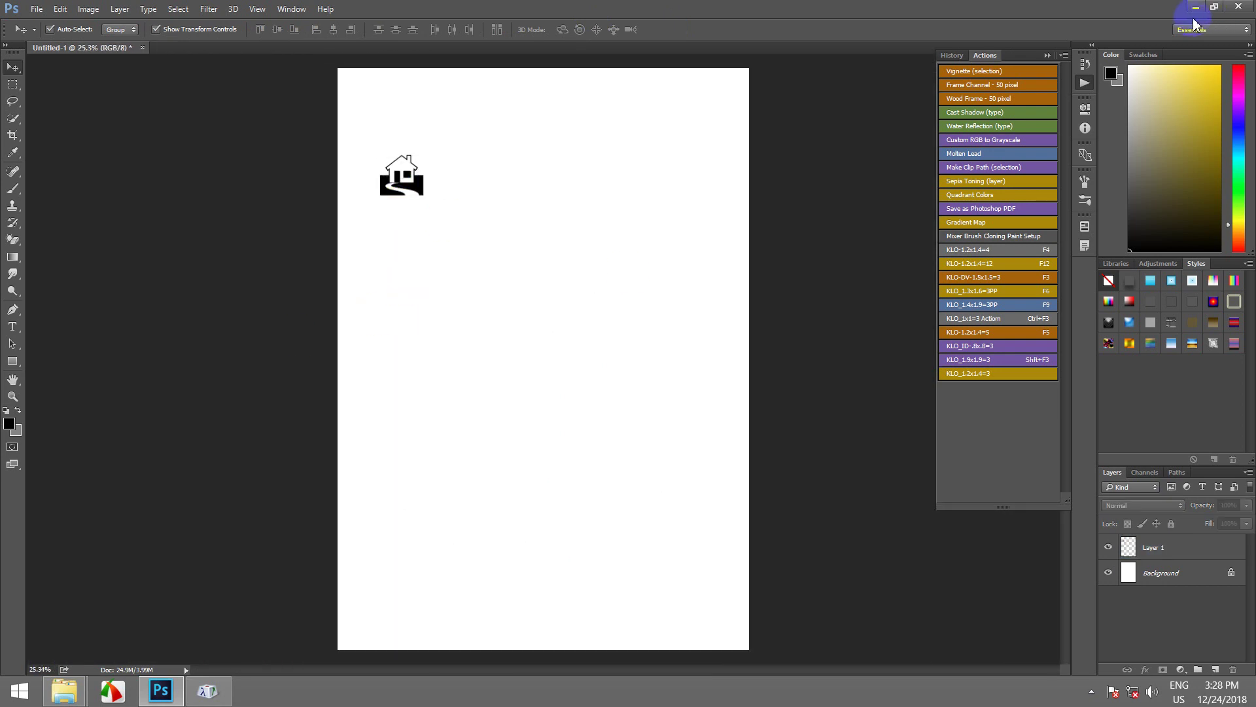